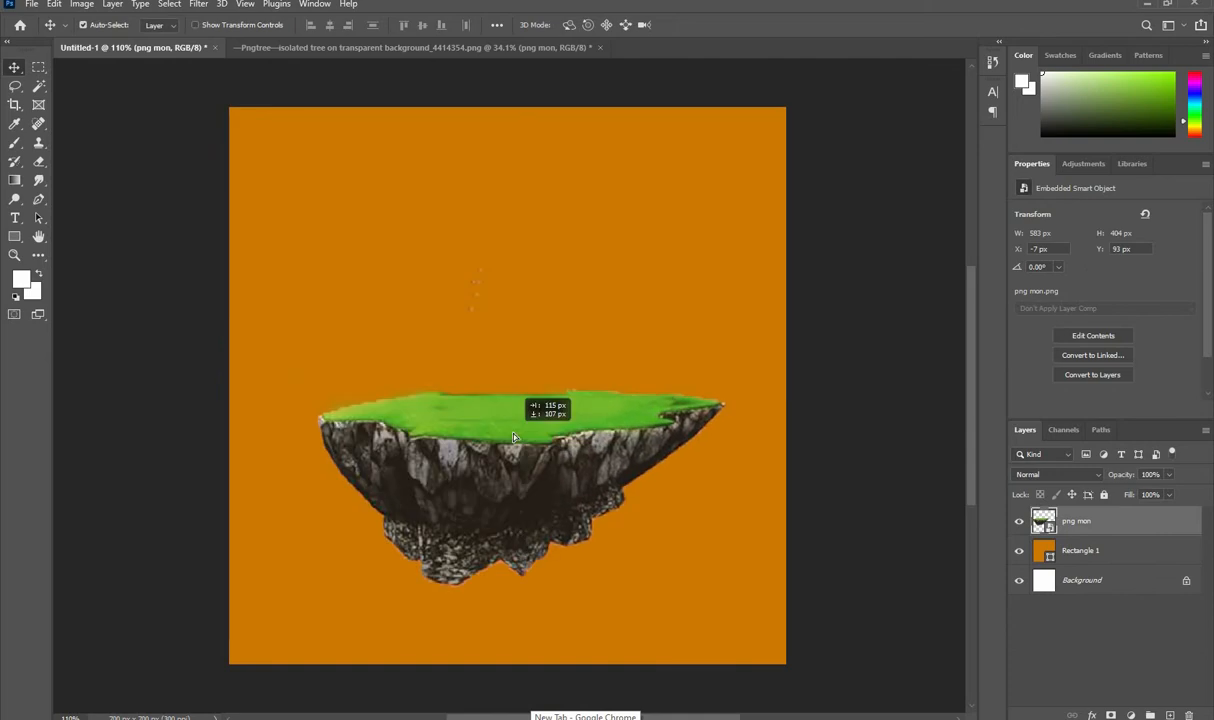
- Rasterize the island layer and erase the stray specks above the grass
key("e")
left_click(455, 303)
left_click(545, 275)
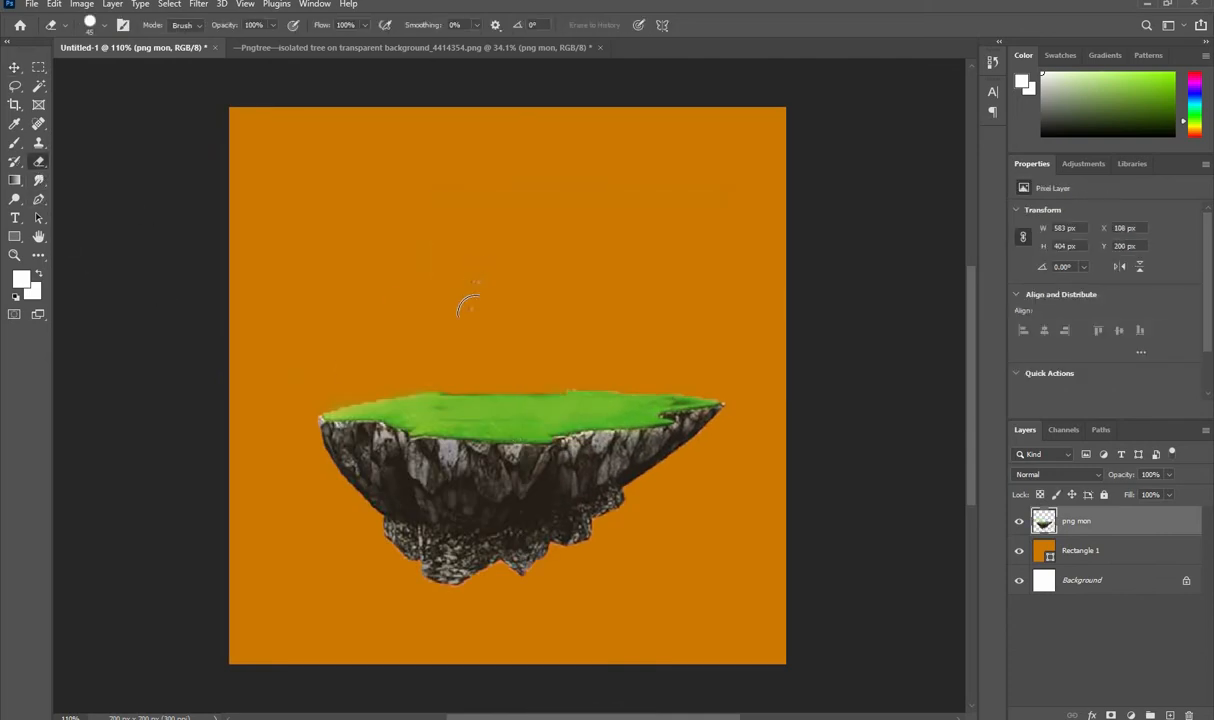
- Scale the island down to about 67% (390 × 226 px) and position it centrally in the lower half of the canvas
left_click(14, 66)
key("ctrl+t")
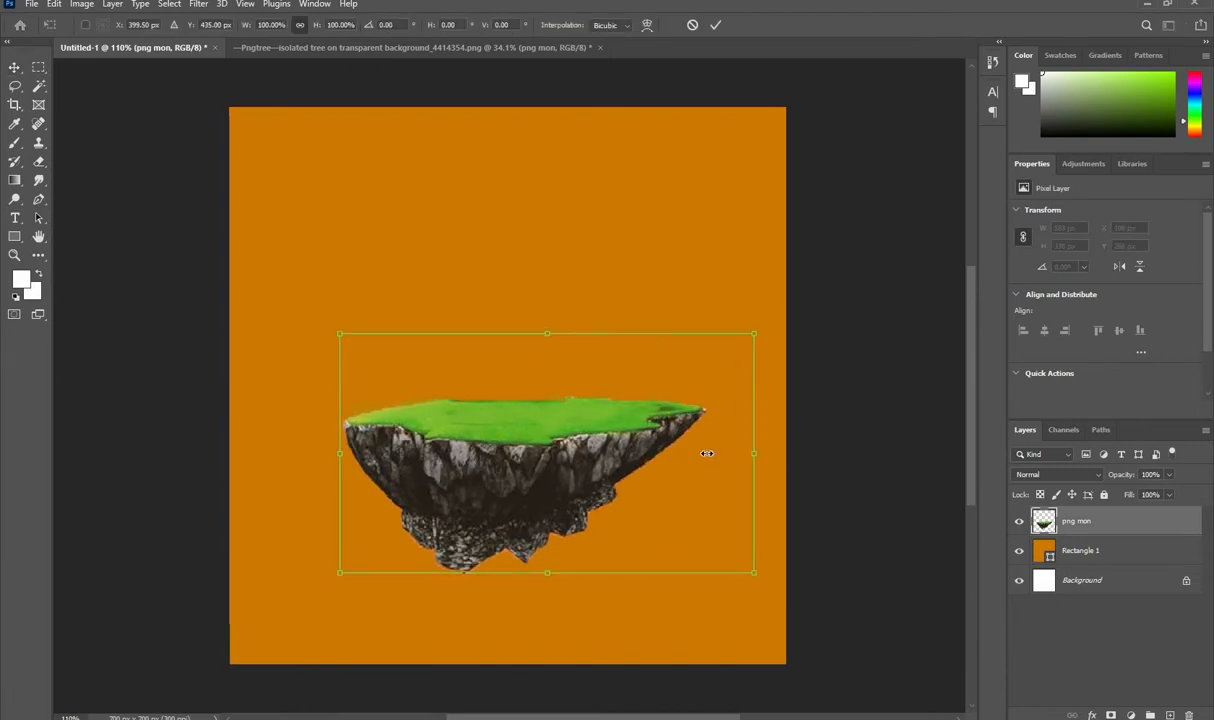
left_click_drag(707, 453, 683, 454)
left_click_drag(515, 460, 496, 425)
left_click_drag(664, 418, 687, 418)
mouse_move(529, 420)
left_mouse_down()
mouse_move(533, 468)
mouse_move(533, 423)
mouse_move(542, 434)
mouse_move(531, 441)
left_mouse_up()
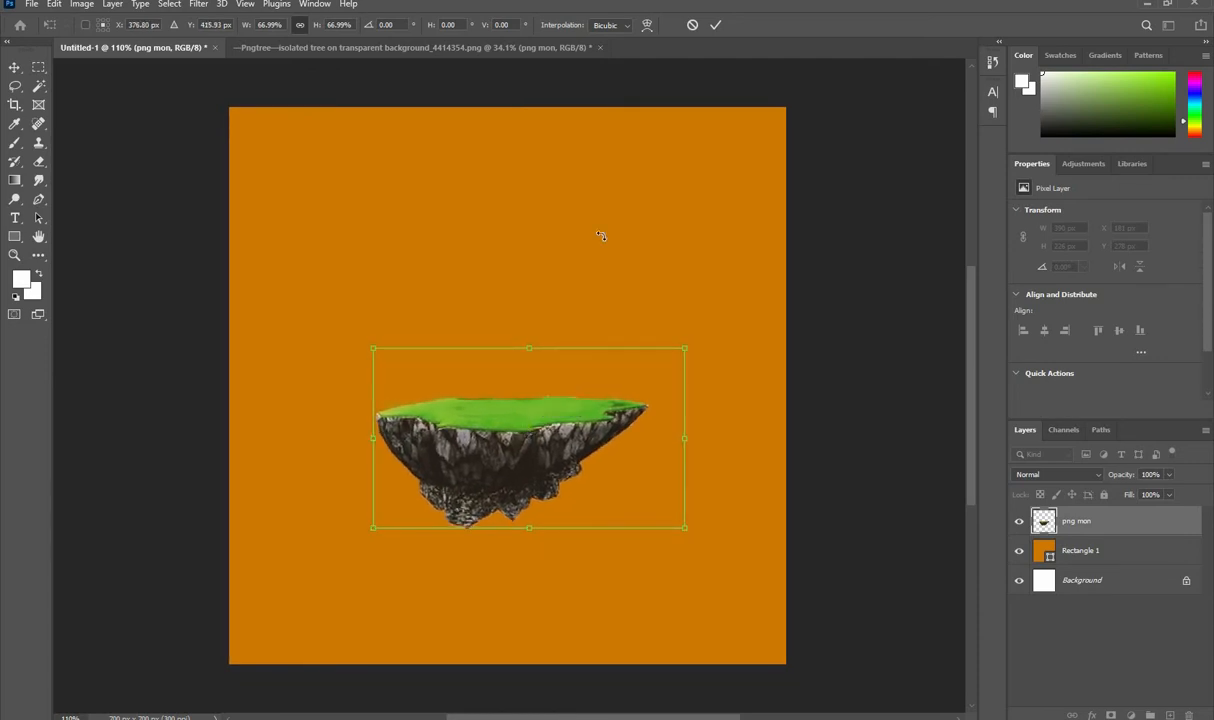
left_click(717, 30)
scroll(455, 341, "down", 2)
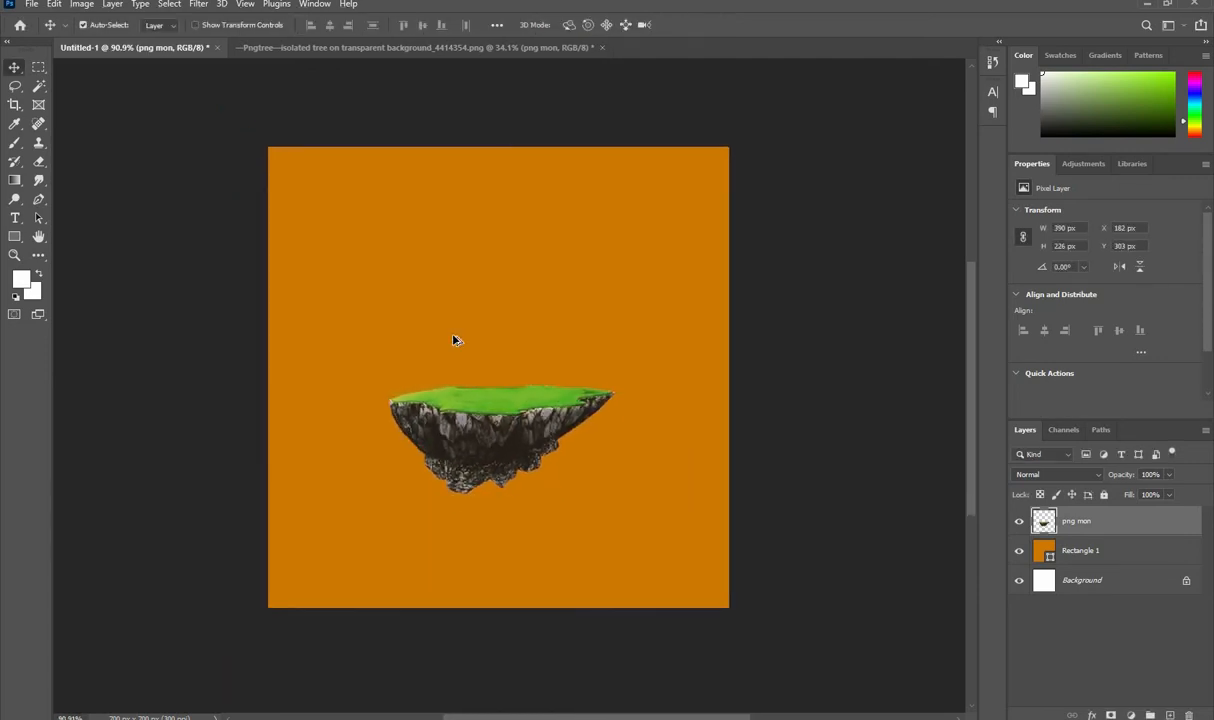
scroll(455, 341, "up", 1)
left_click_drag(487, 331, 463, 343)
left_click_drag(468, 445, 473, 445)
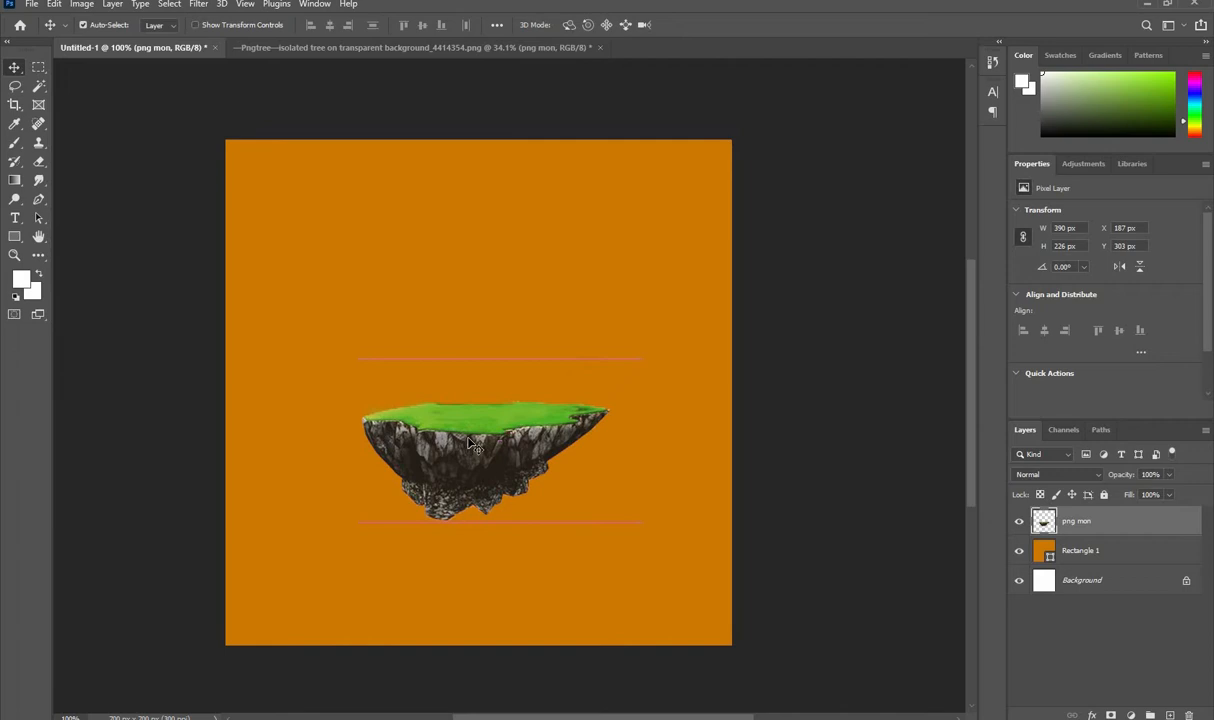
- Apply the Camera Raw filter to the island with exposure -0.55, contrast +10, highlights +31 and temperature +14
left_click(205, 6)
left_click(198, 109)
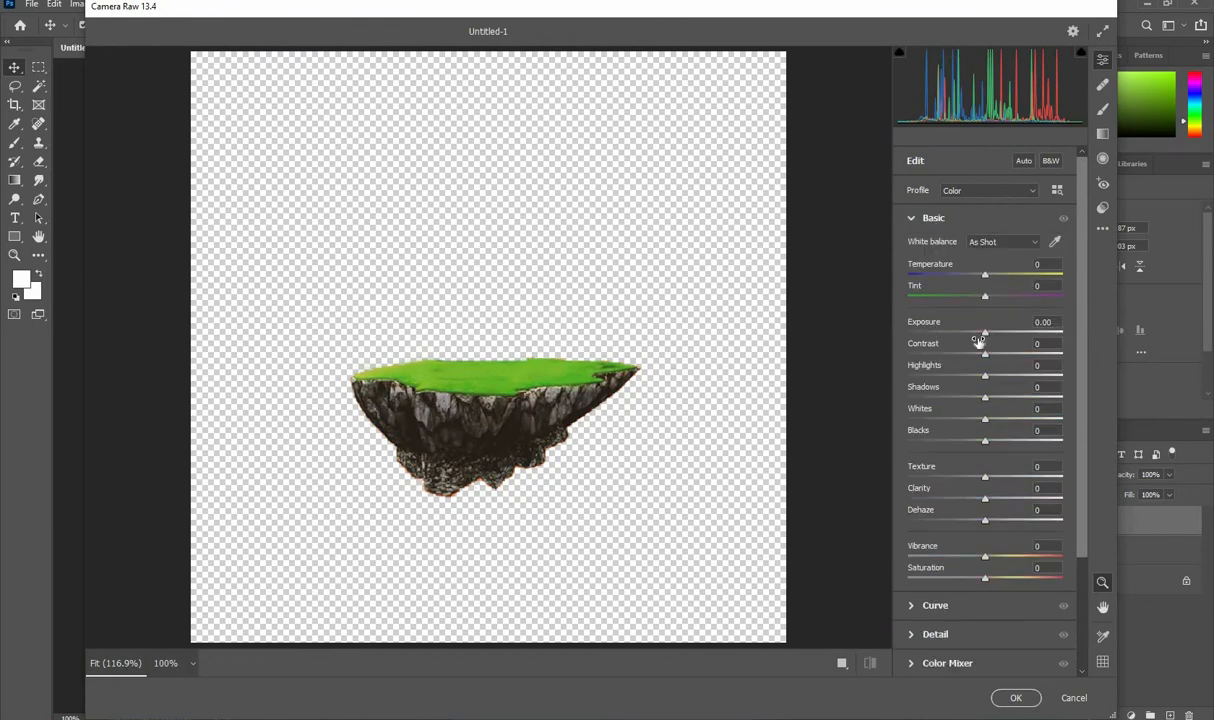
left_click_drag(985, 337, 1010, 381)
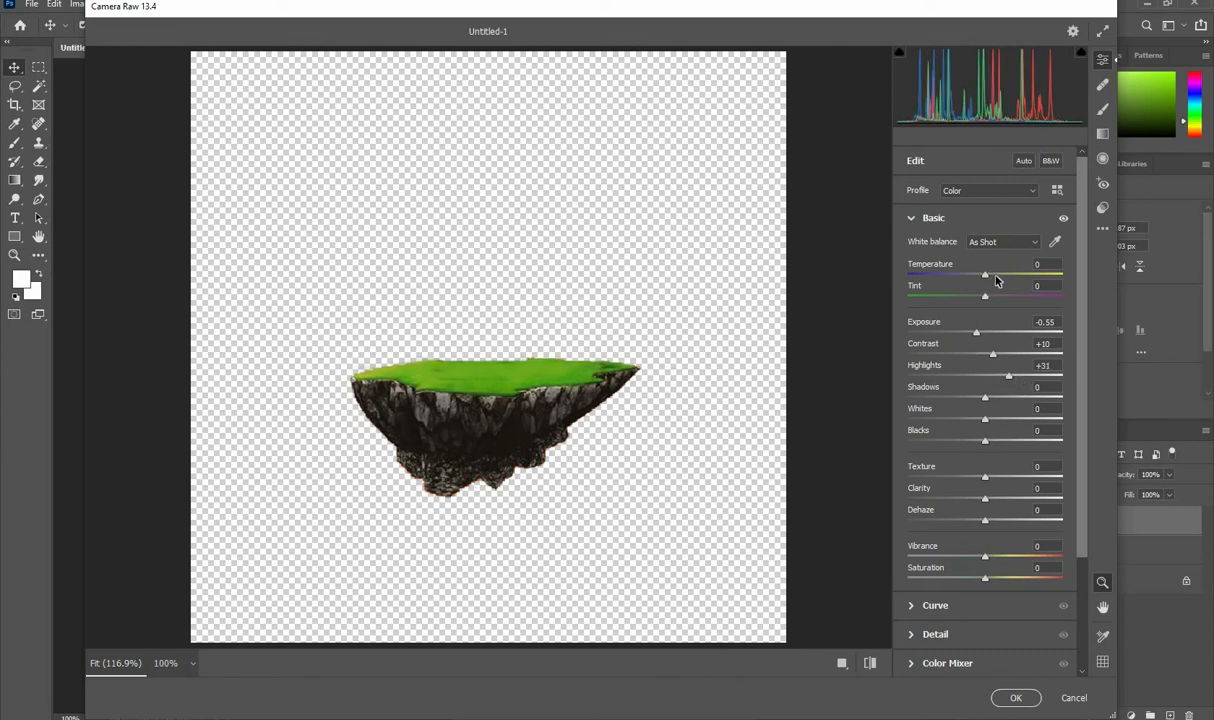
left_click_drag(996, 281, 999, 282)
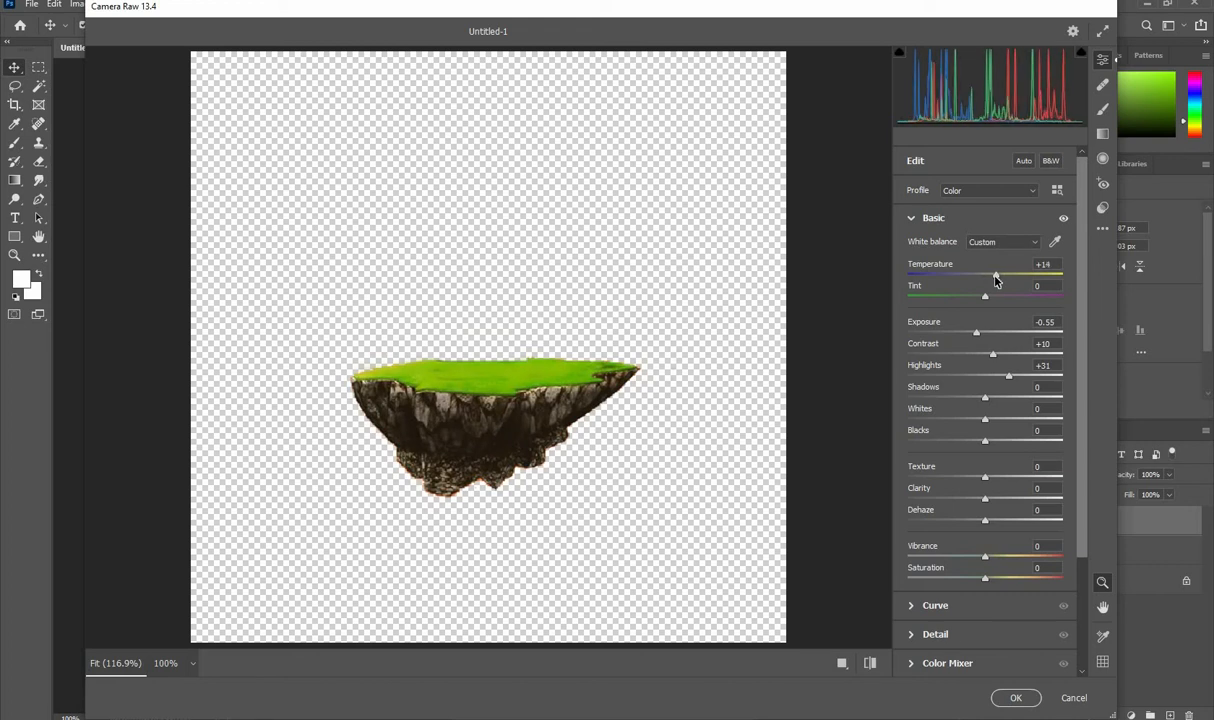
left_click(1013, 696)
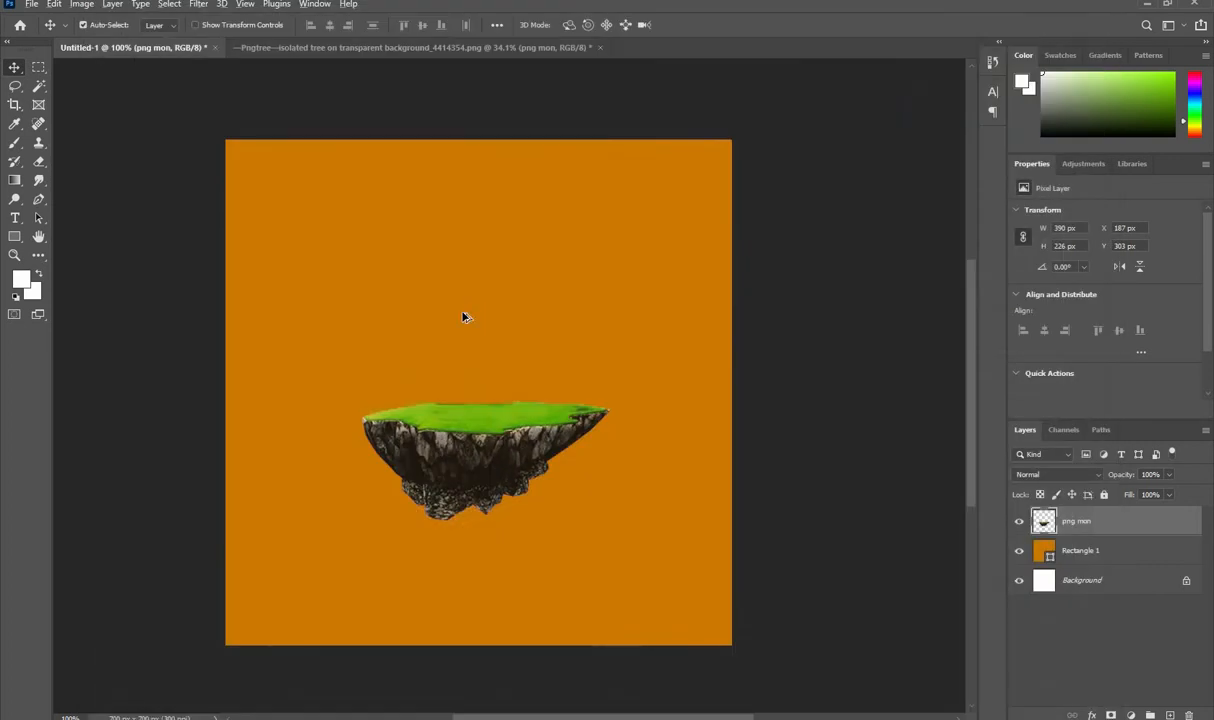
- Add a new layer above the island and set up a flattened soft brush with 0% hardness
scroll(464, 314, "down", 1)
scroll(456, 412, "up", 2)
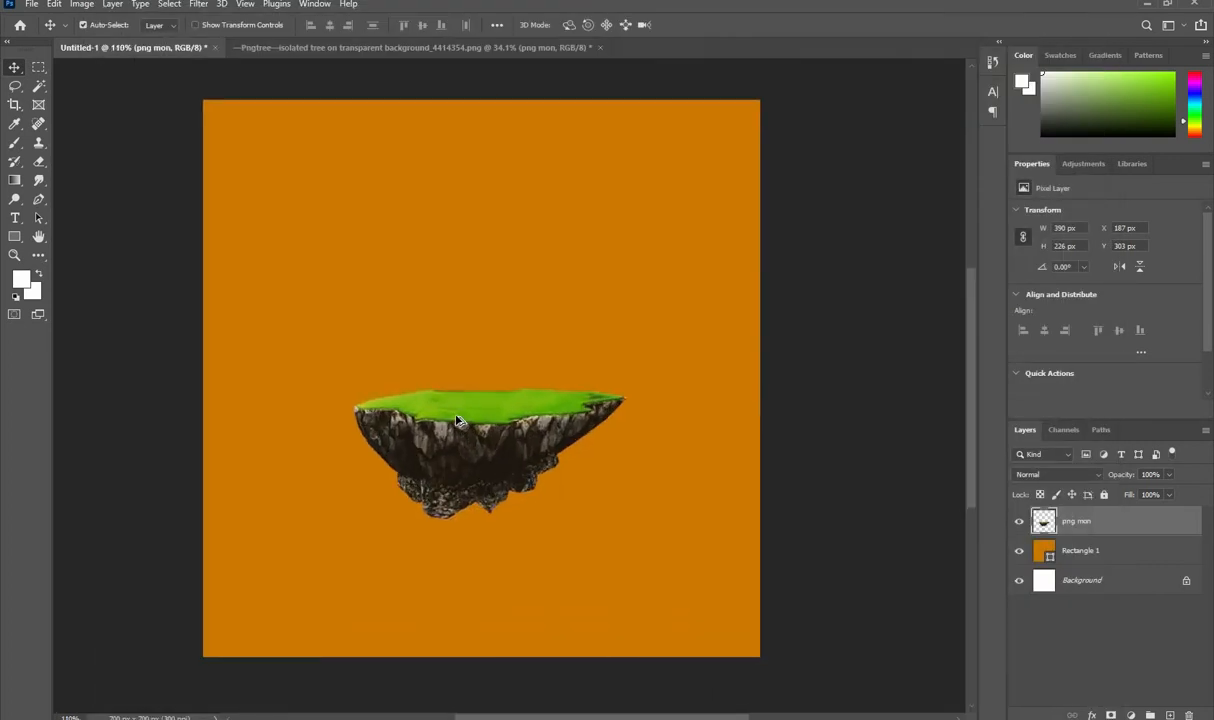
left_click_drag(473, 400, 464, 401)
key("ctrl+shift+alt+n")
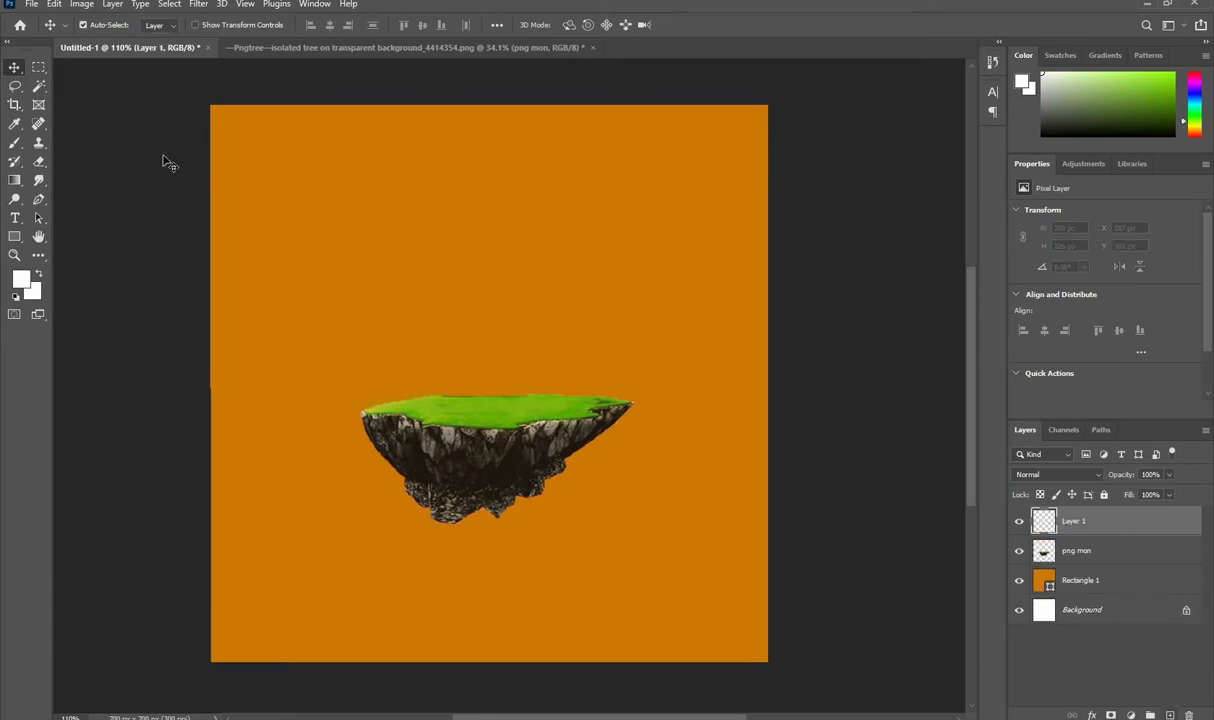
left_click(14, 142)
left_click(88, 25)
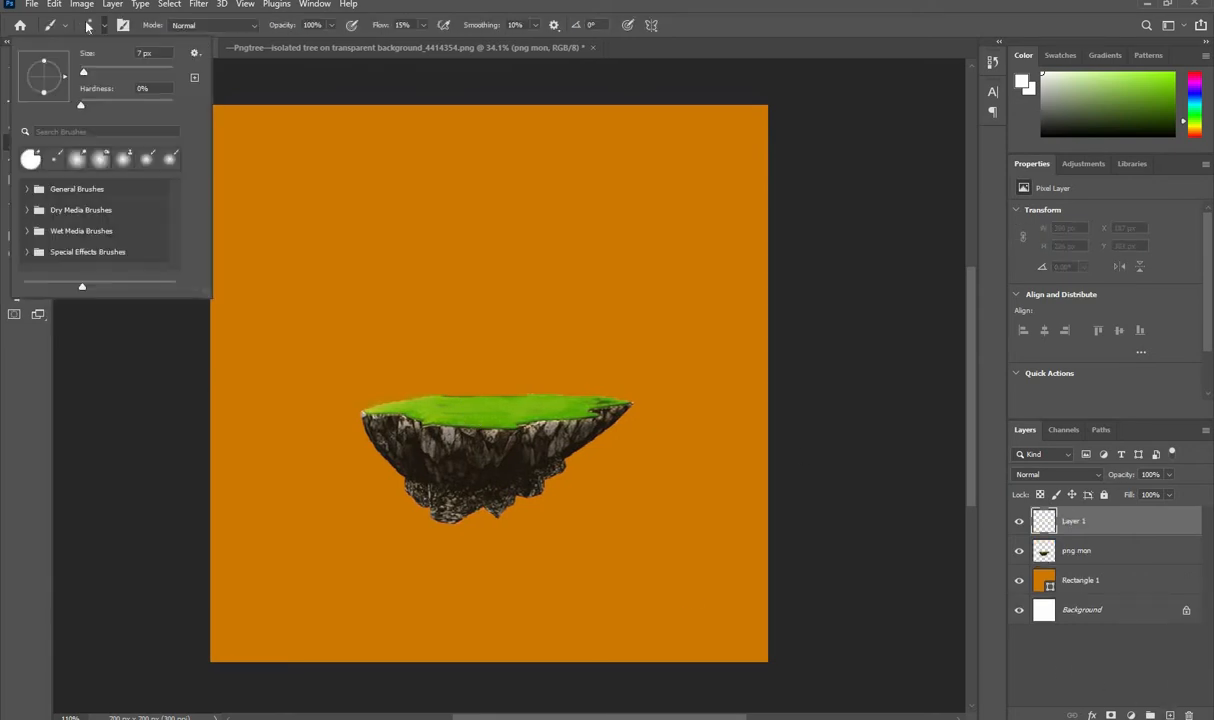
left_click(88, 25)
left_click(88, 25)
left_click(110, 367)
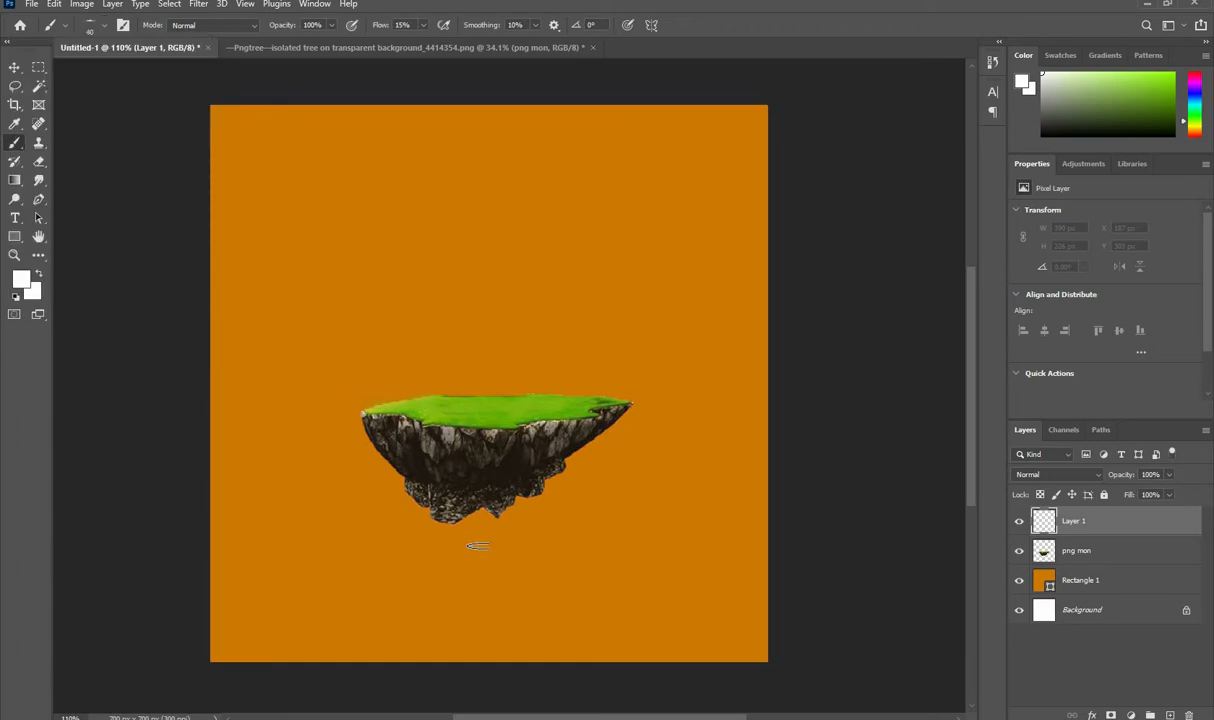
- Paint a flat soft shadow beneath the island in black (000000) with a 150 px brush at 100% flow
left_click(22, 281)
type("000000")
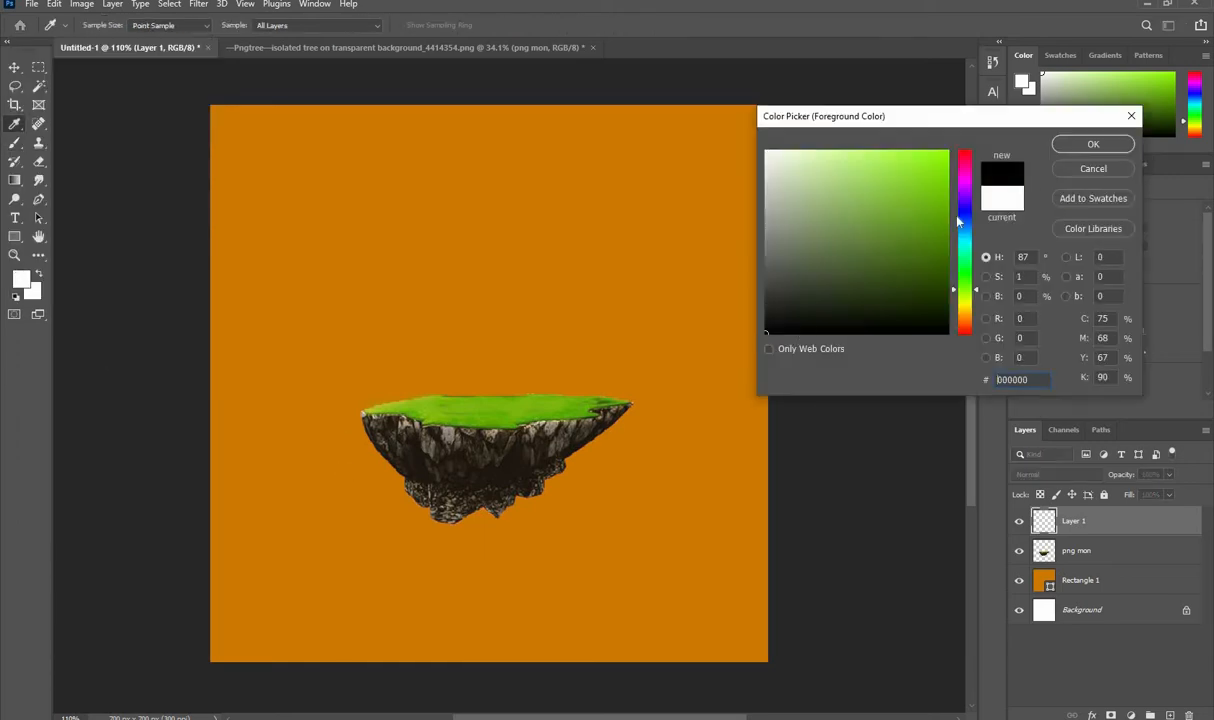
left_click(1075, 140)
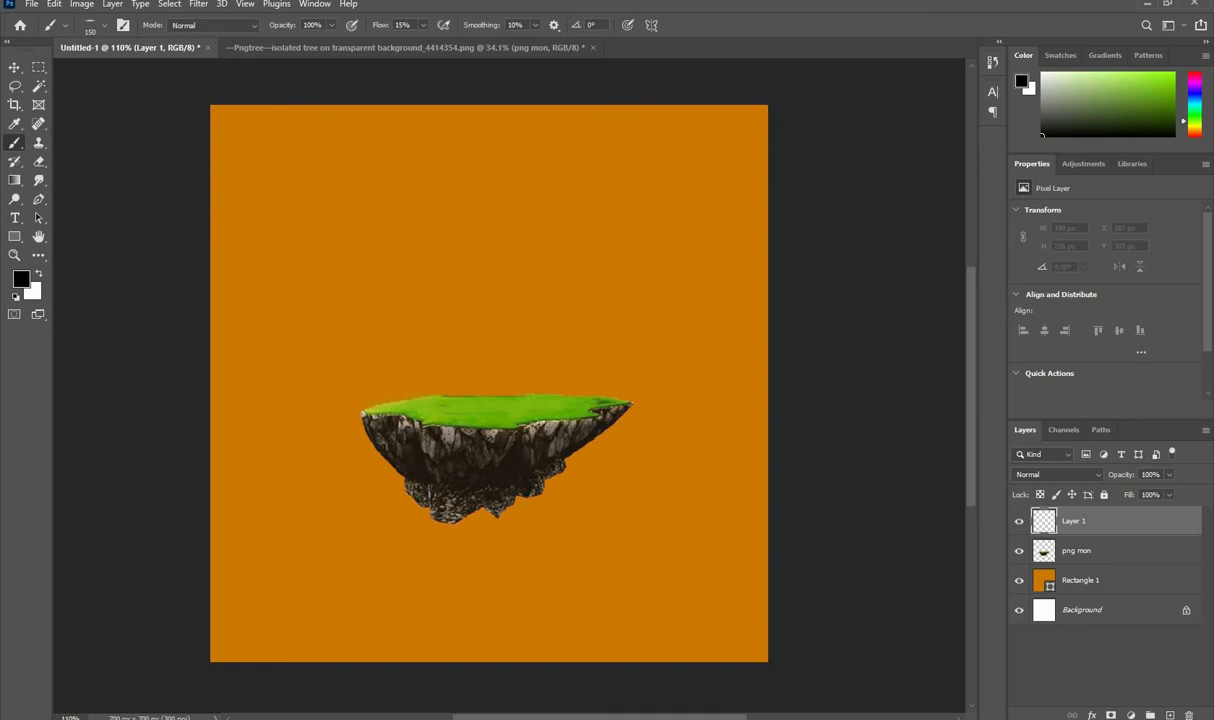
left_click_drag(446, 565, 518, 565)
key("ctrl+z")
left_click_drag(378, 25, 445, 27)
left_click_drag(432, 550, 548, 550)
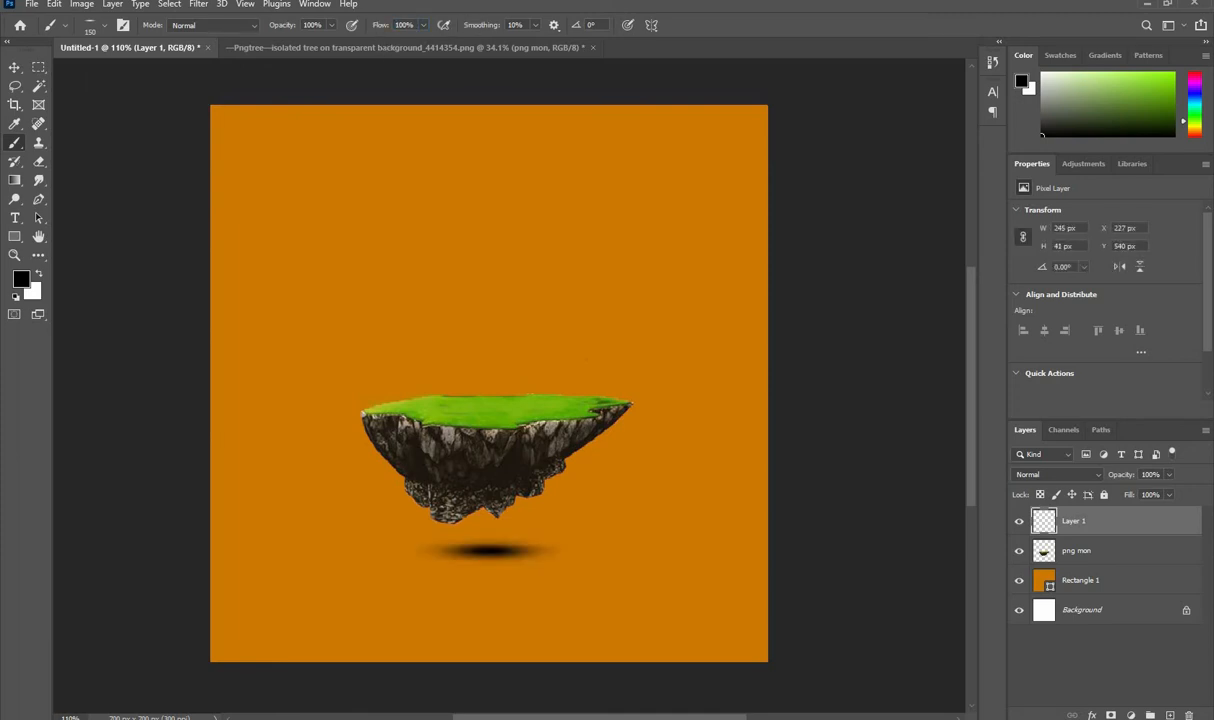
- Stretch the shadow to about 214% of its width and center it under the island
left_click(15, 69)
key("ctrl+t")
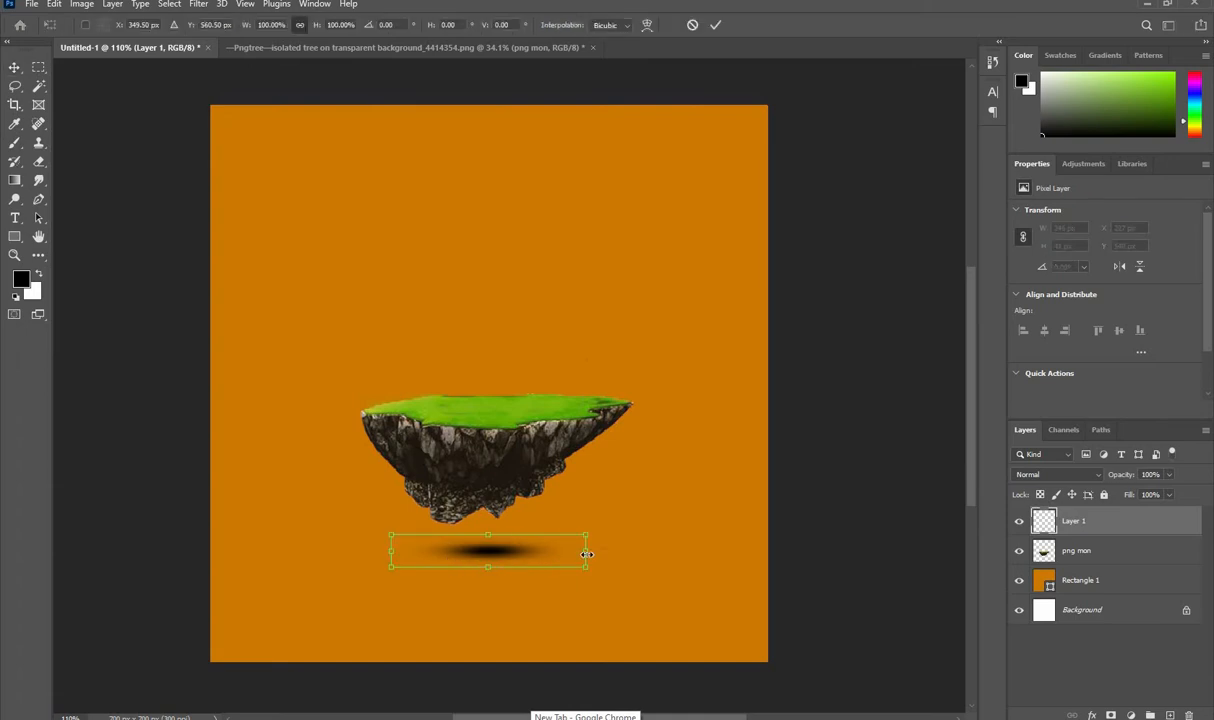
left_click_drag(587, 554, 809, 554)
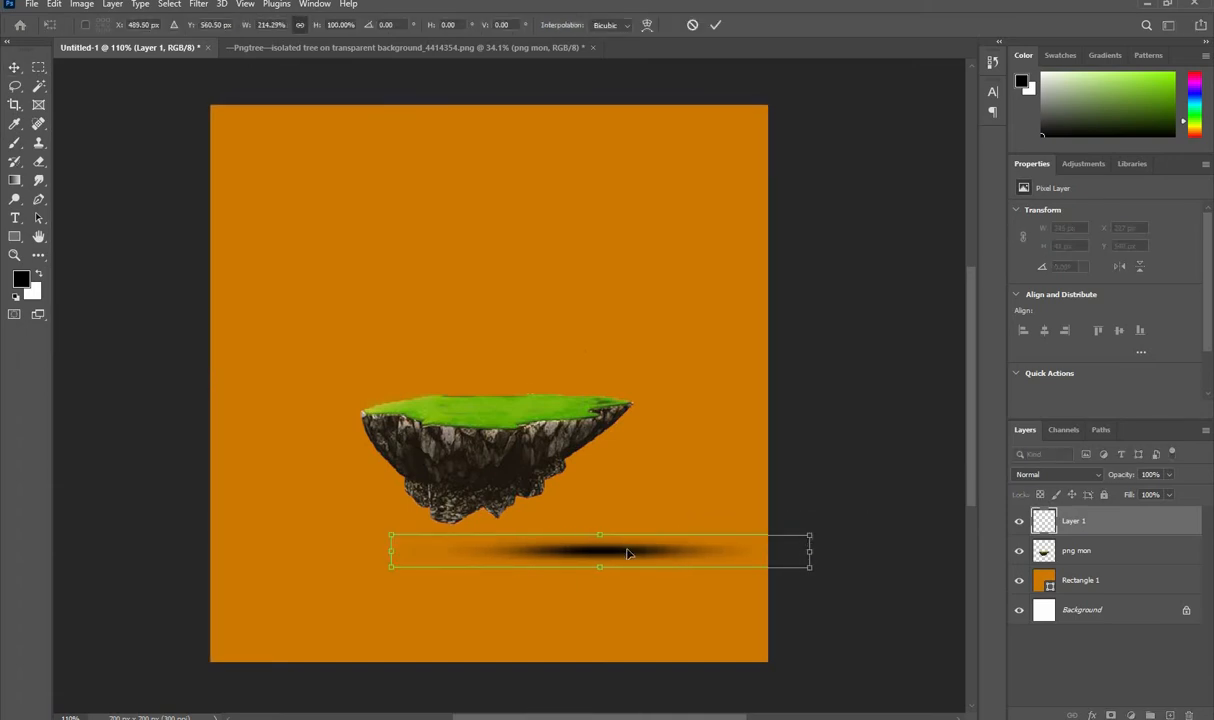
left_click_drag(628, 553, 506, 562)
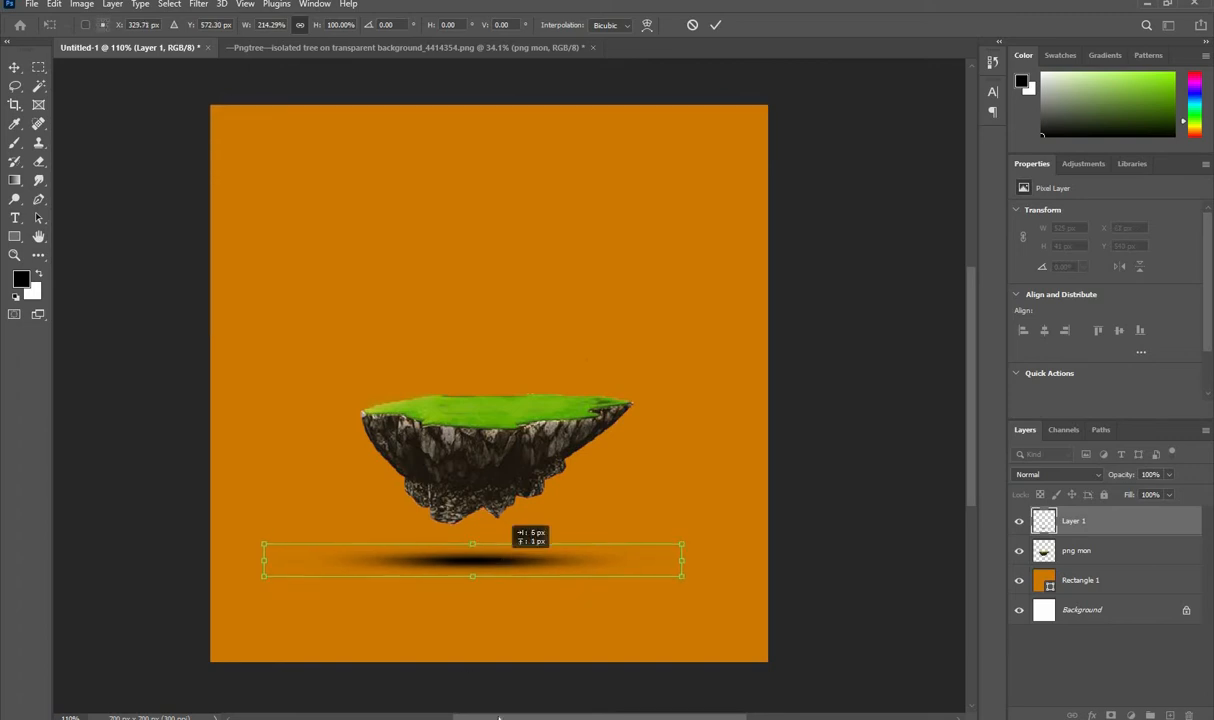
left_click(715, 25)
- Scale the shadow down to about 445 × 35 px and set its layer opacity to 81%
scroll(461, 358, "down", 2)
scroll(487, 546, "up", 2)
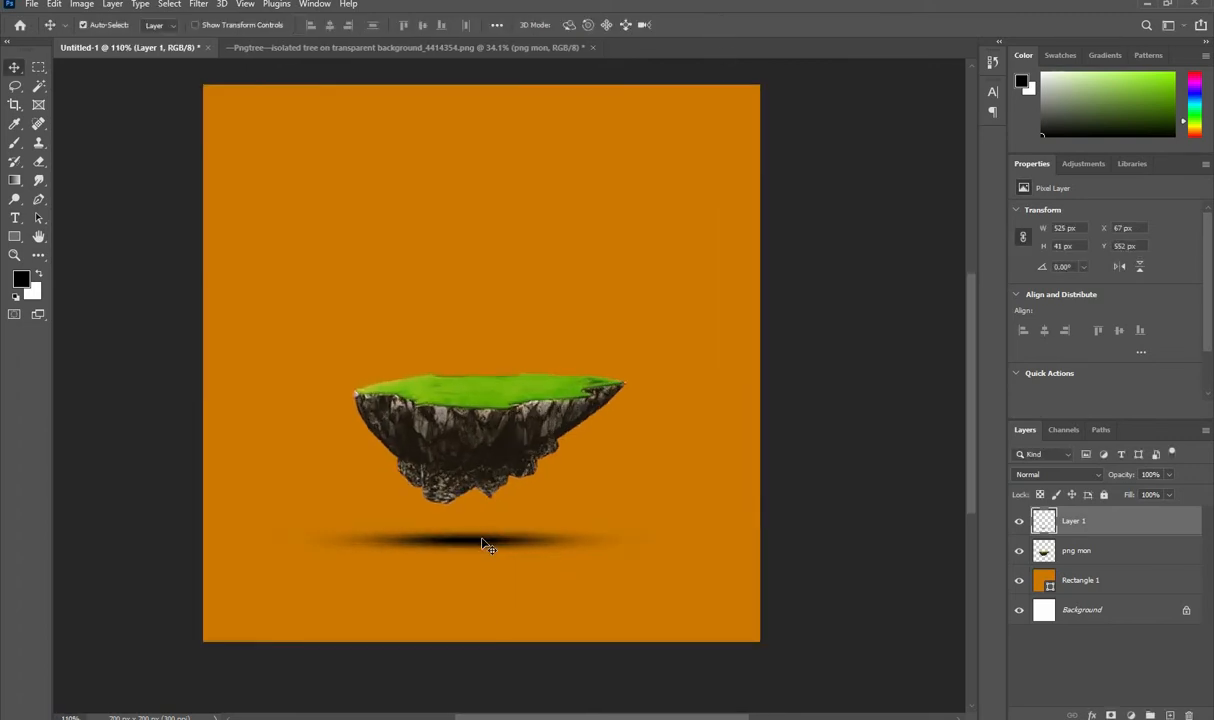
left_click(488, 546)
key("ctrl+t")
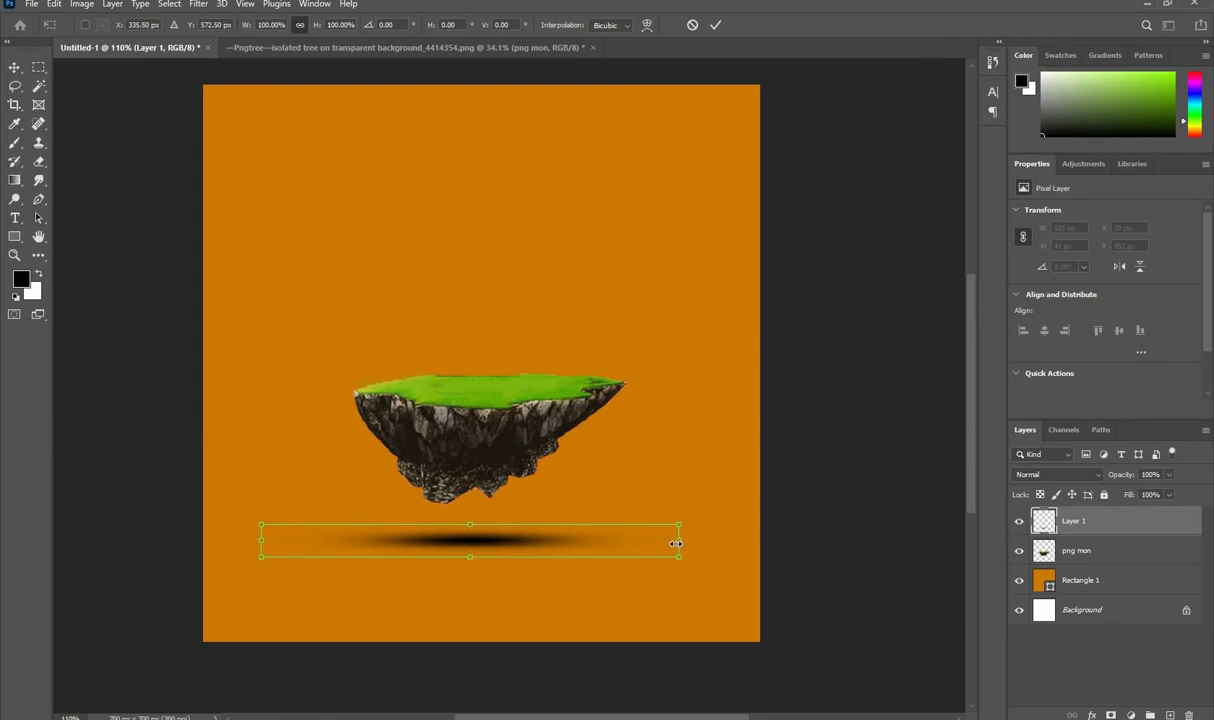
left_click_drag(676, 543, 643, 543)
left_click_drag(488, 548, 484, 543)
left_click(716, 25)
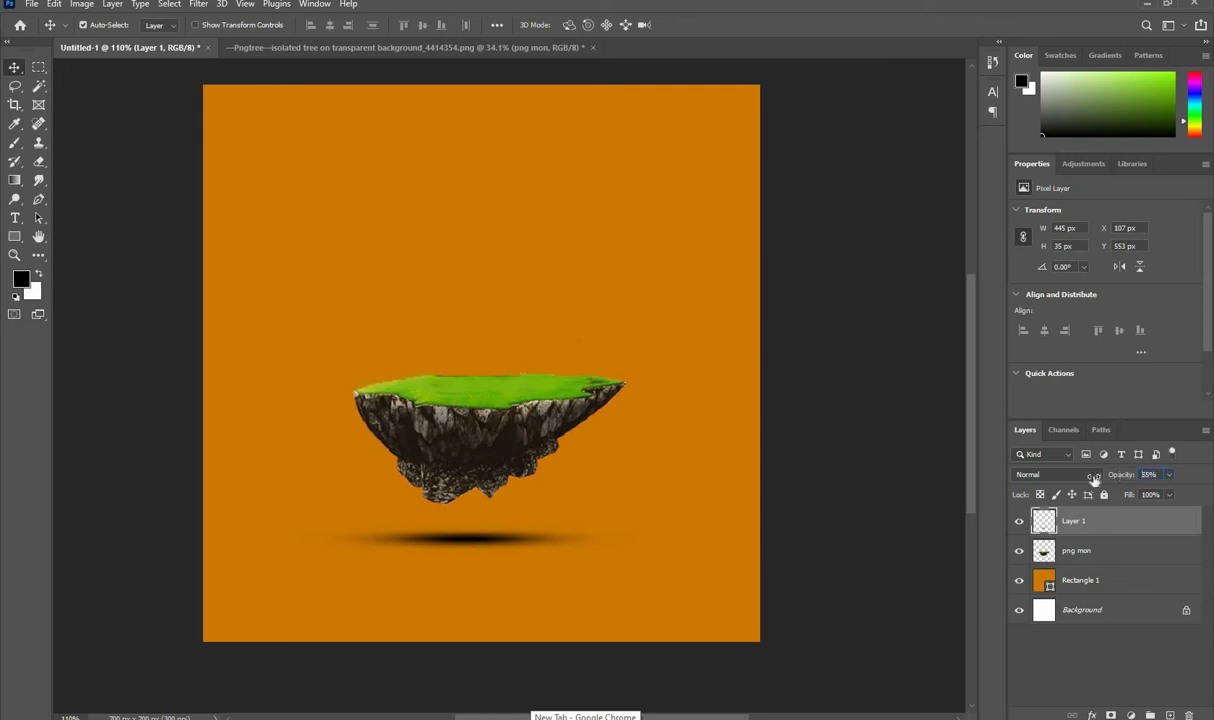
left_click_drag(1094, 480, 1100, 478)
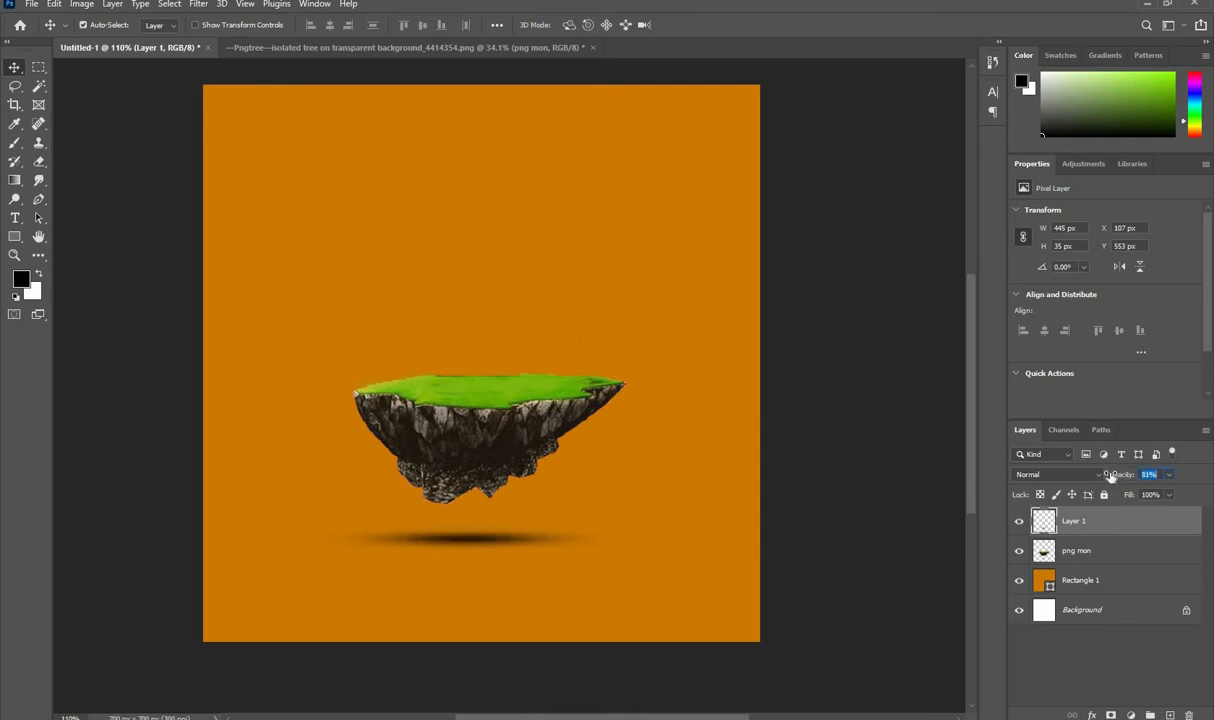
- Stretch the shadow vertically to about 68 px tall, keeping its width
left_click(493, 547)
left_click(497, 548)
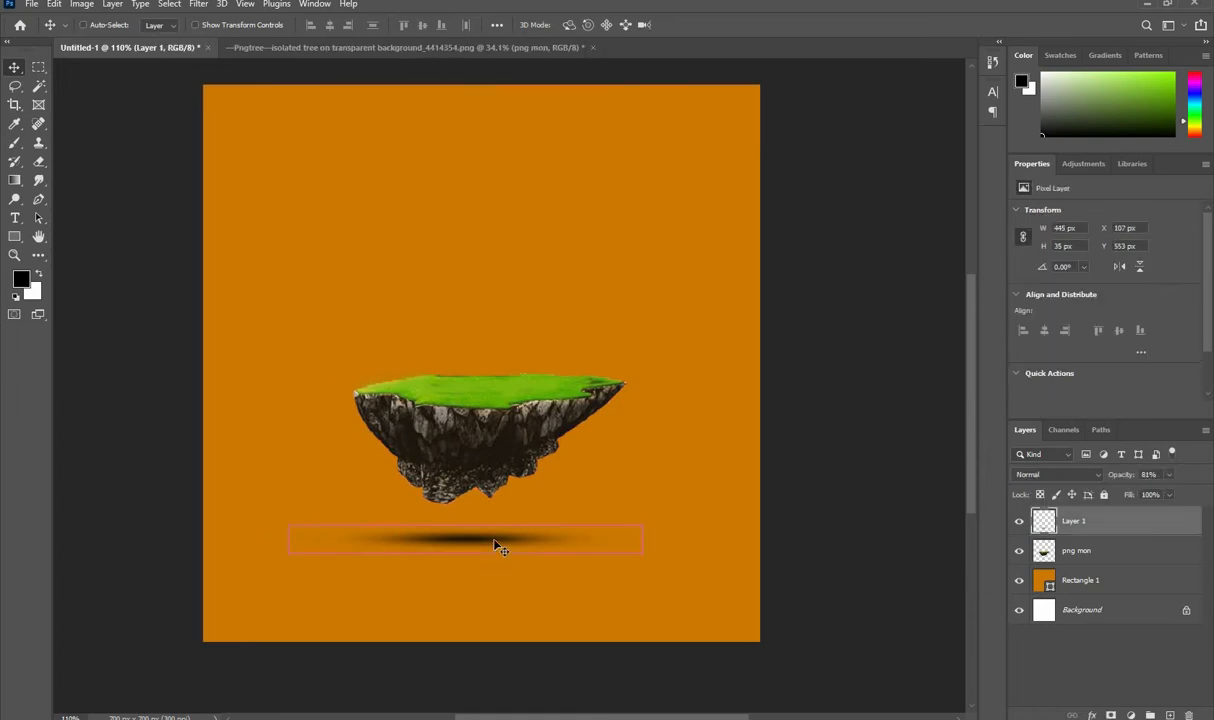
key("ctrl+t")
mouse_move(466, 554)
left_mouse_down()
mouse_move(469, 584)
mouse_move(463, 549)
mouse_move(469, 568)
left_mouse_up()
left_click(718, 24)
- Bring the Fanta can image from the other open document into the composition, directly above the island layer
scroll(501, 371, "up", 1)
key("space")
left_click_drag(482, 368, 500, 377)
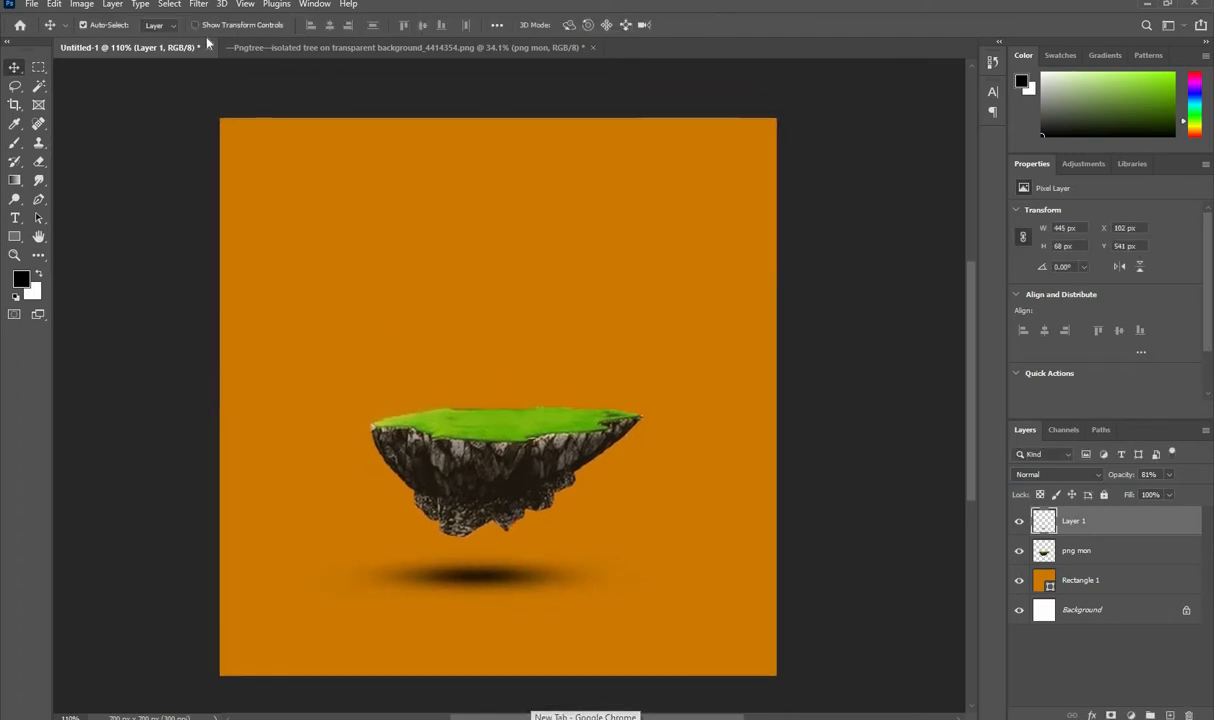
left_click(478, 443)
left_click(430, 47)
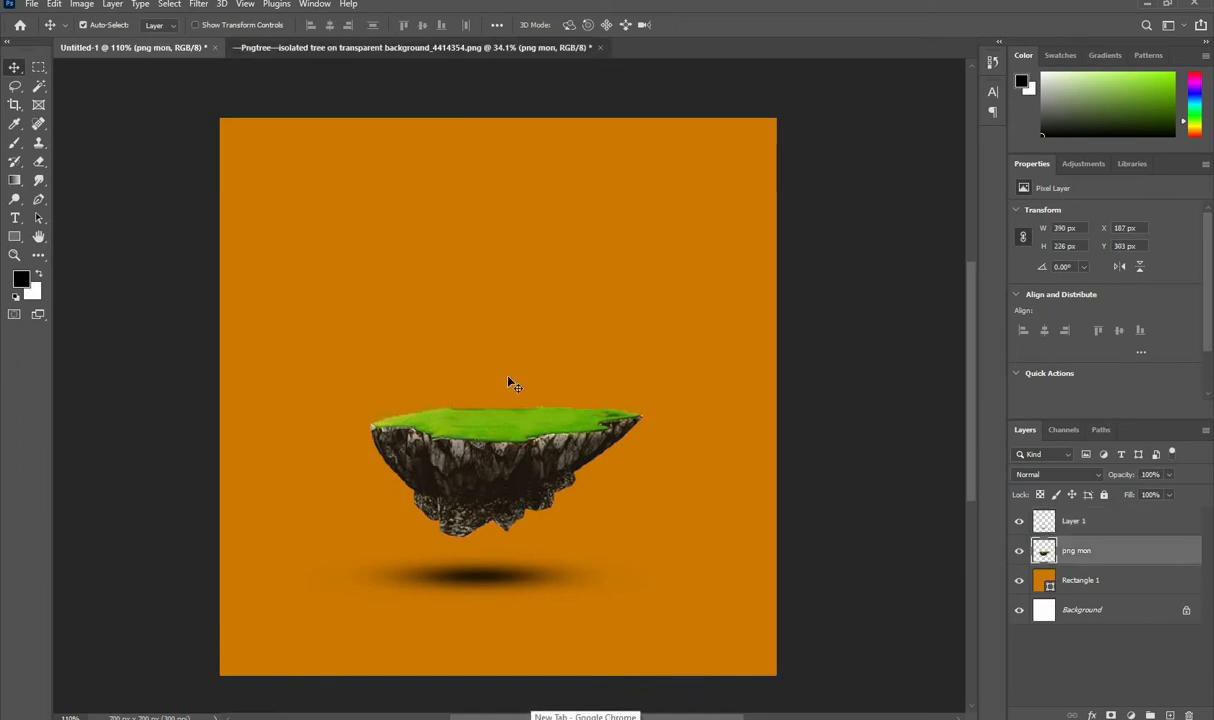
left_click(200, 48)
key("ctrl+v")
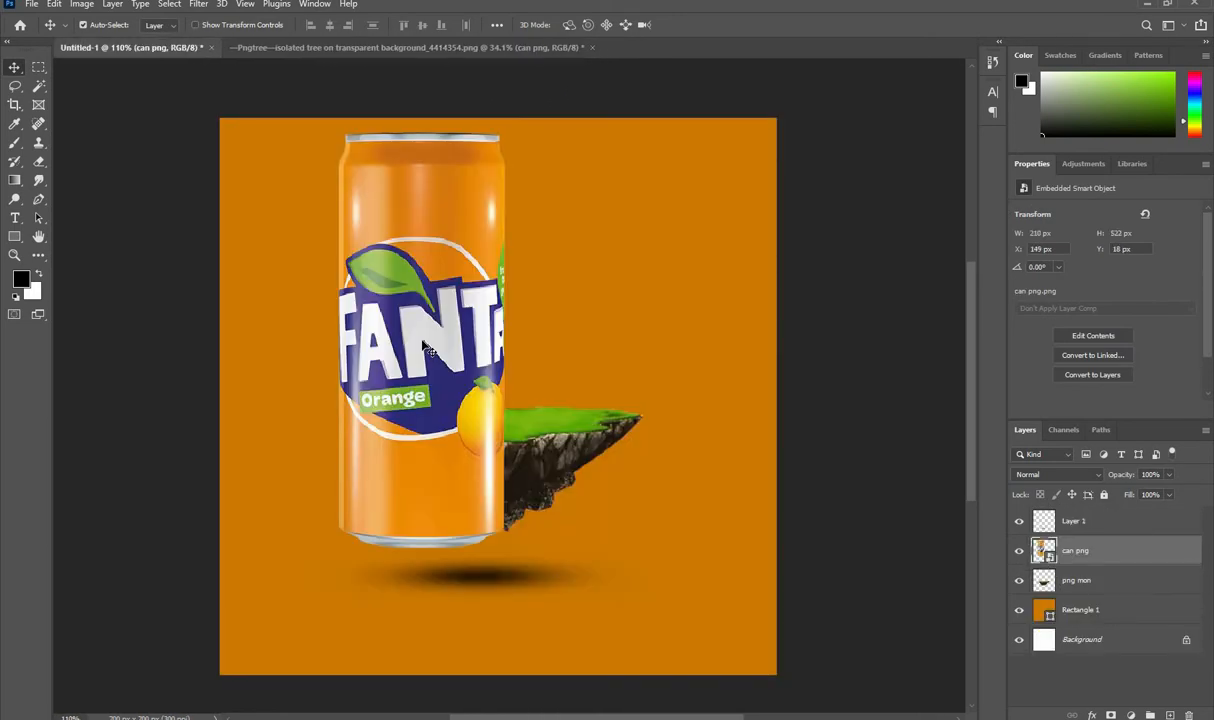
- Scale the can down to about 94 × 232 px and stand it on the island's grass, slightly right of center
key("ctrl+t")
left_click_drag(632, 341, 510, 341)
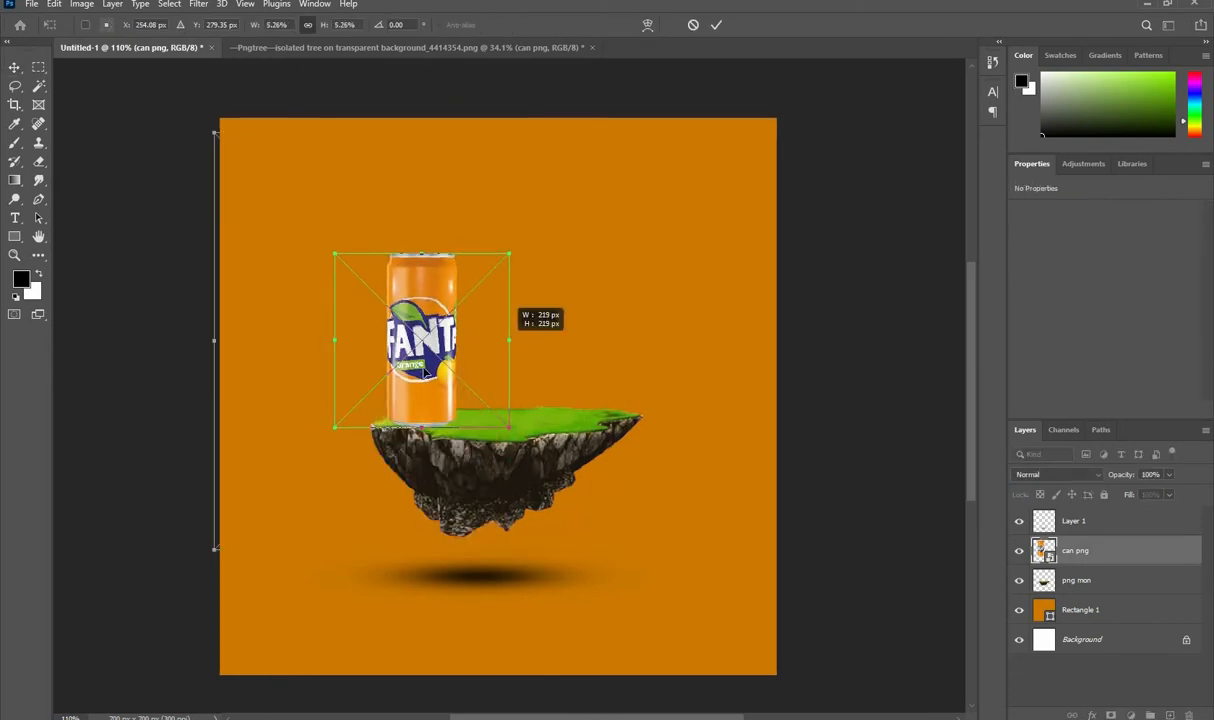
left_click_drag(430, 370, 505, 368)
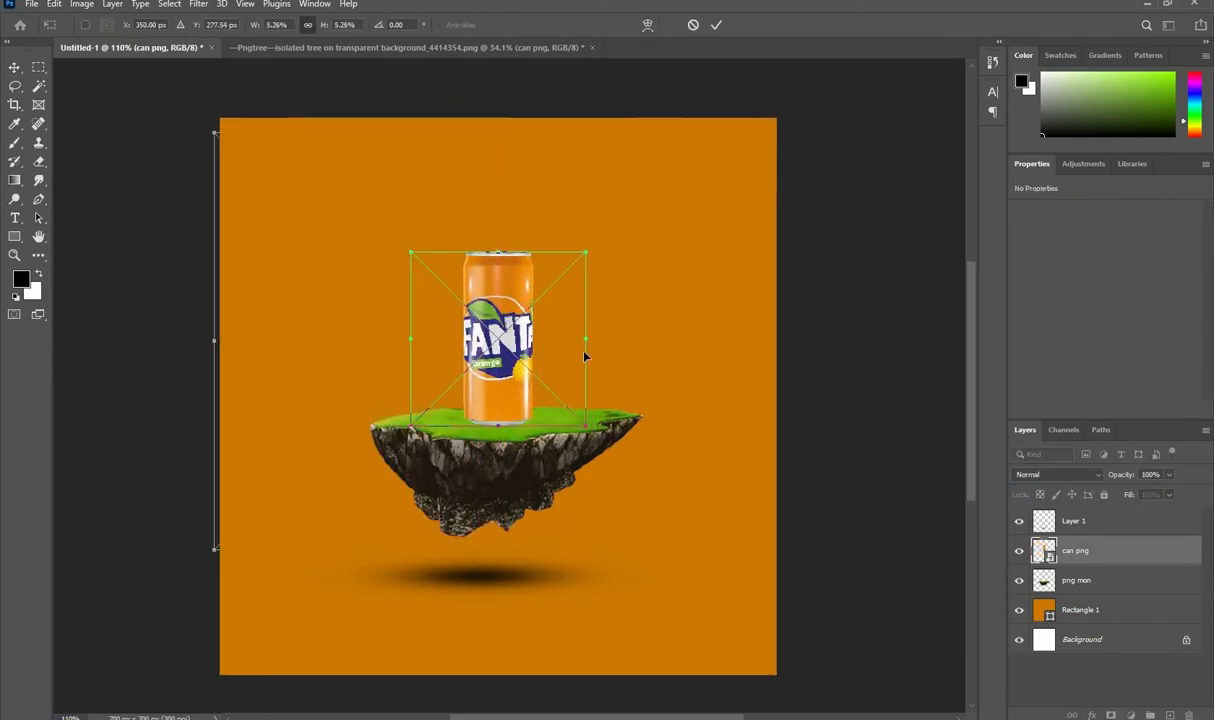
left_click_drag(592, 339, 598, 339)
left_click_drag(501, 373, 510, 370)
key("Return")
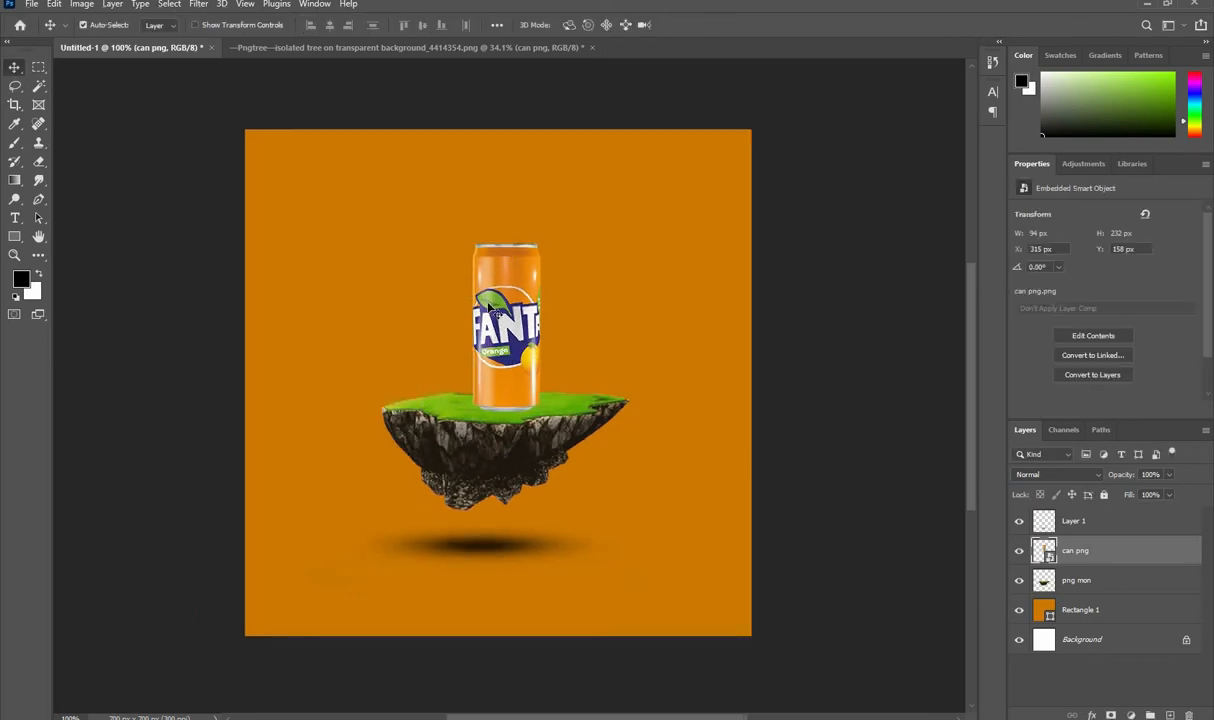
left_click_drag(522, 370, 530, 375)
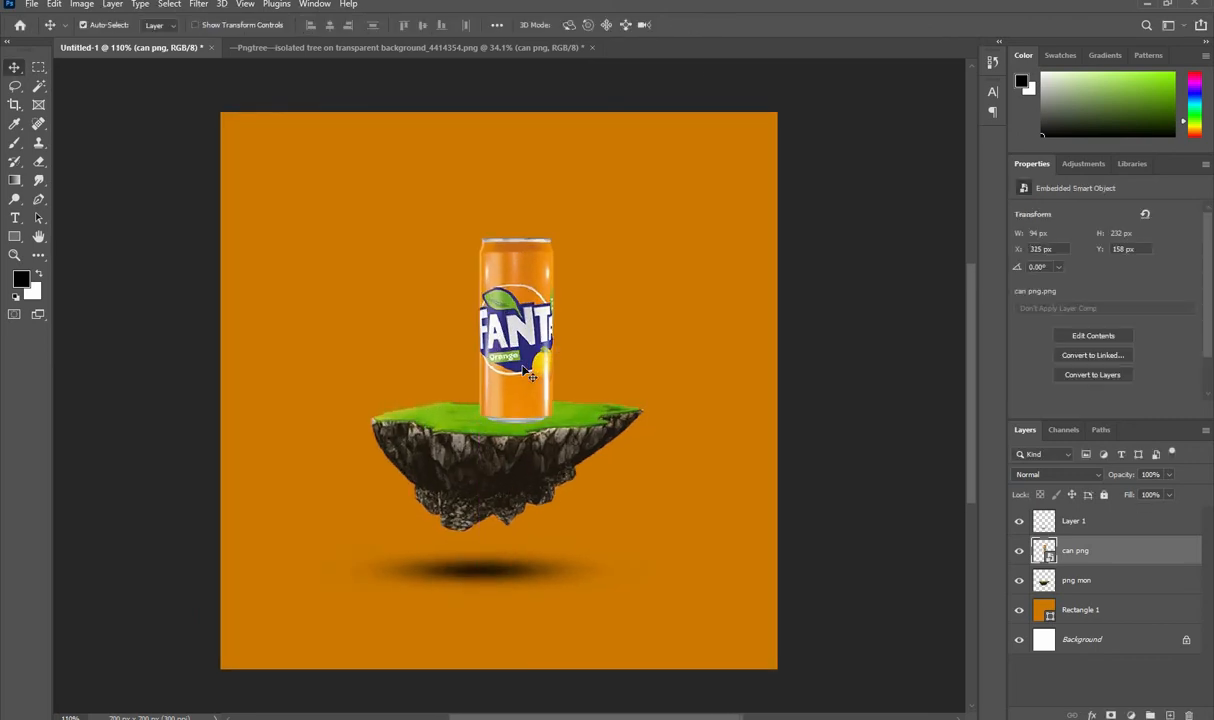
- Add a Levels adjustment clipped to the can with midtones 0.87, white input 224 and white output 208, and reselect the can layer
left_click(1129, 714)
left_click(1110, 500)
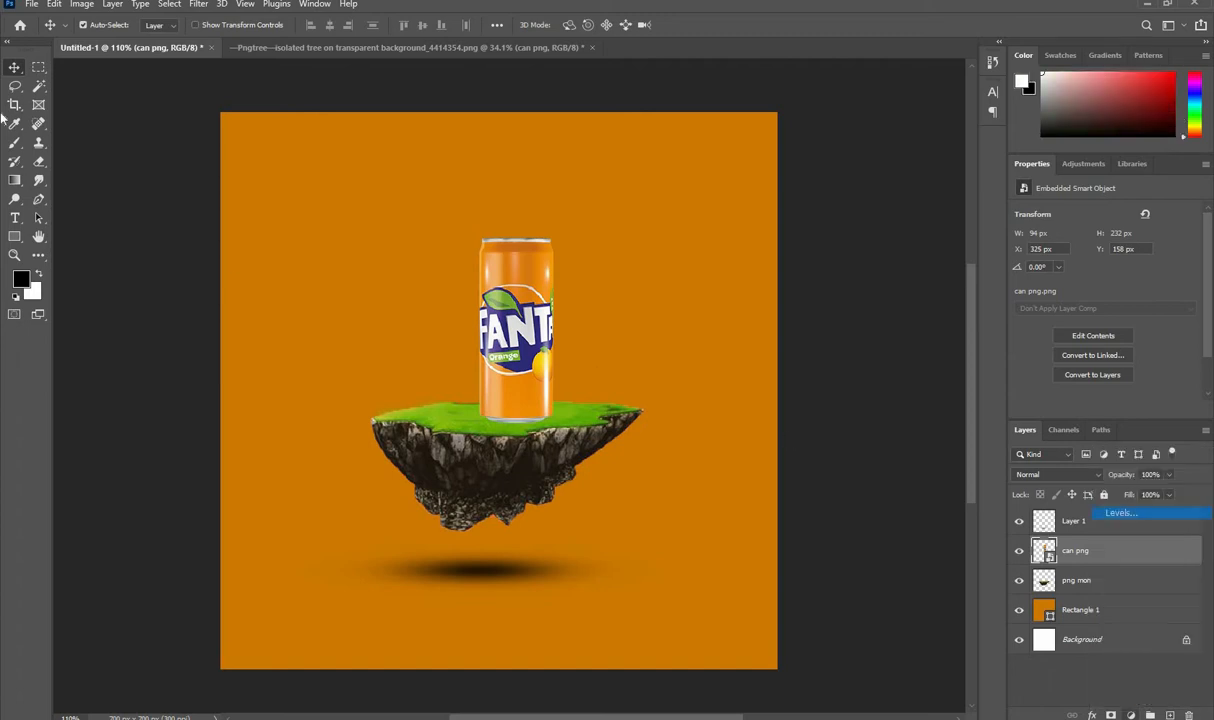
left_click(1104, 410)
left_click_drag(1193, 359, 1172, 365)
left_click_drag(1117, 318, 1180, 319)
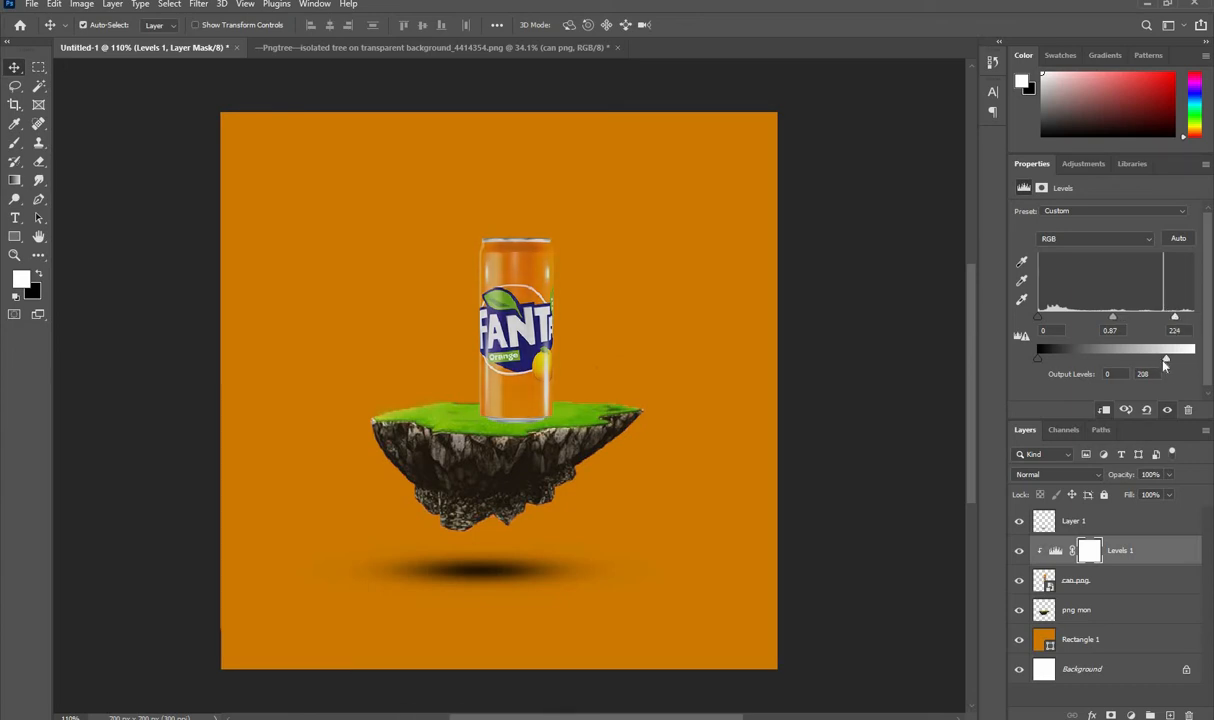
left_click(876, 386)
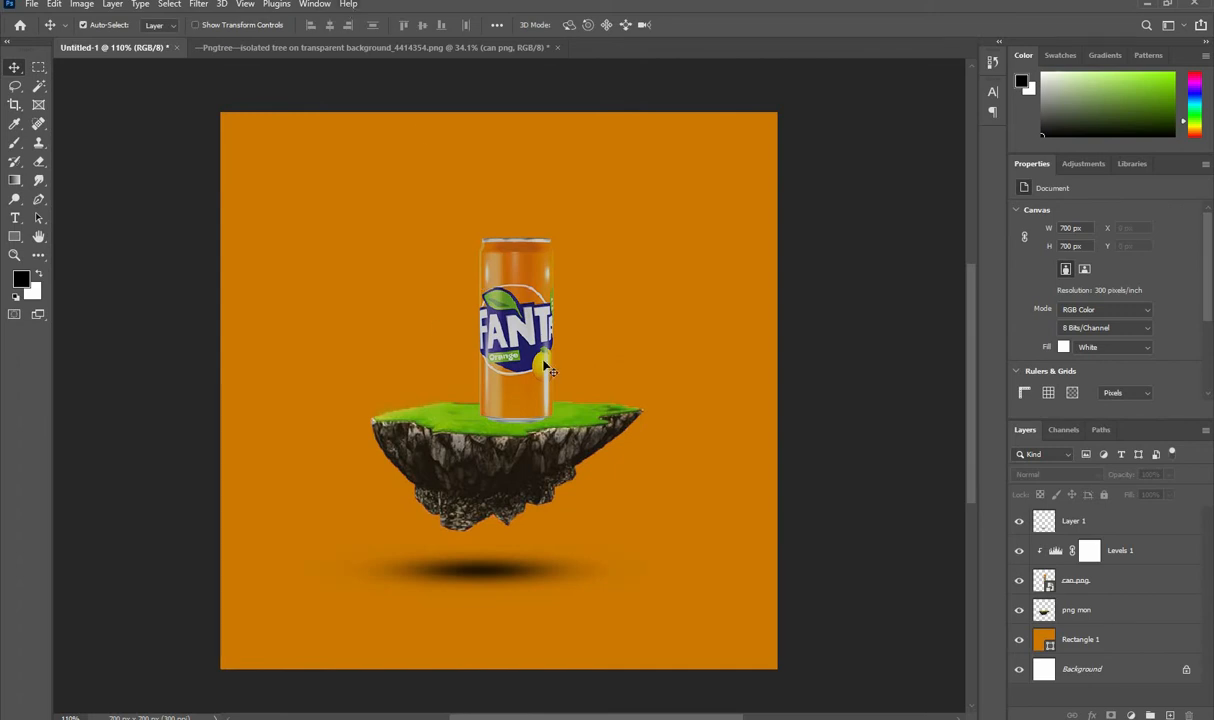
left_click(521, 346)
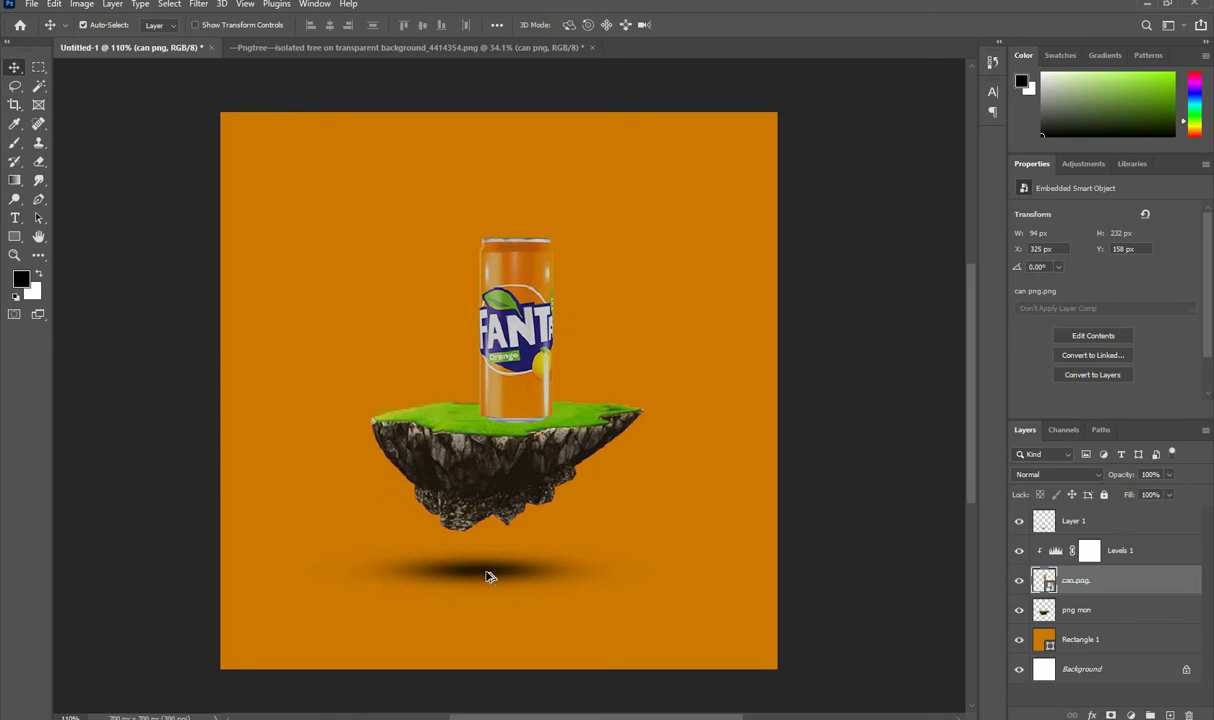
- Duplicate the ground shadow, place the copy at the can's base and order its layer directly below the can layer
left_click_drag(489, 577, 530, 422, "alt")
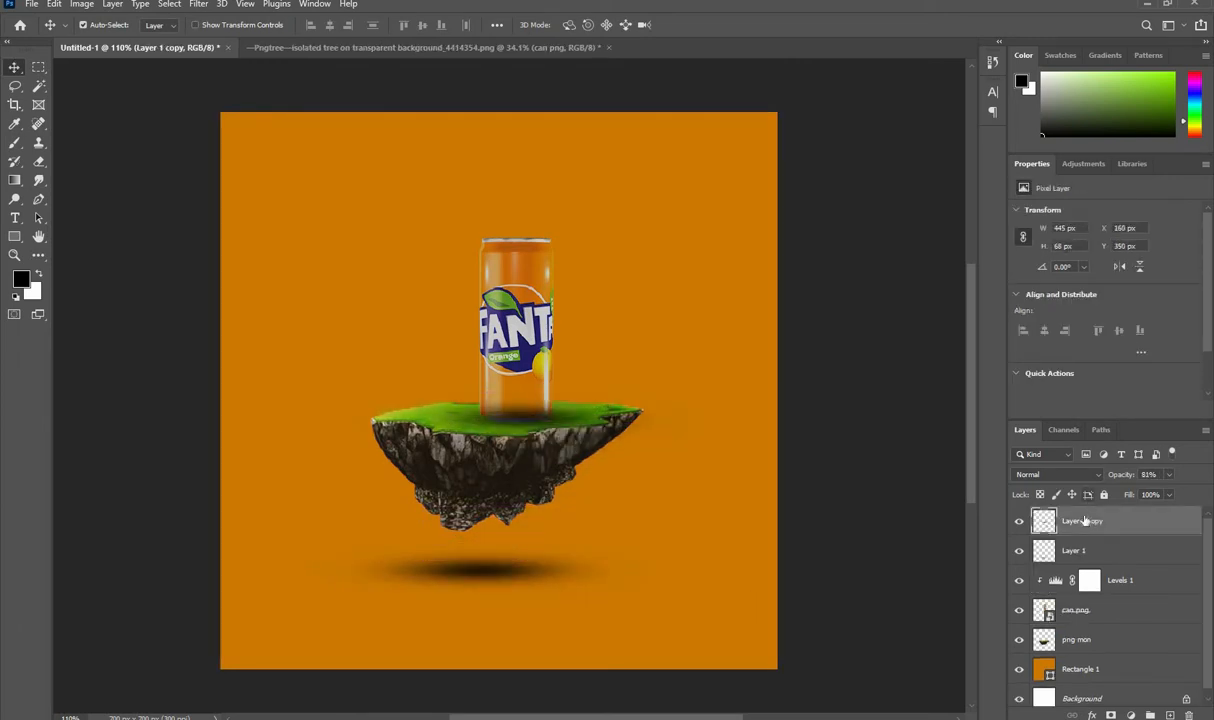
left_click(1018, 522)
left_click(1018, 522)
left_click_drag(1115, 528, 1100, 612)
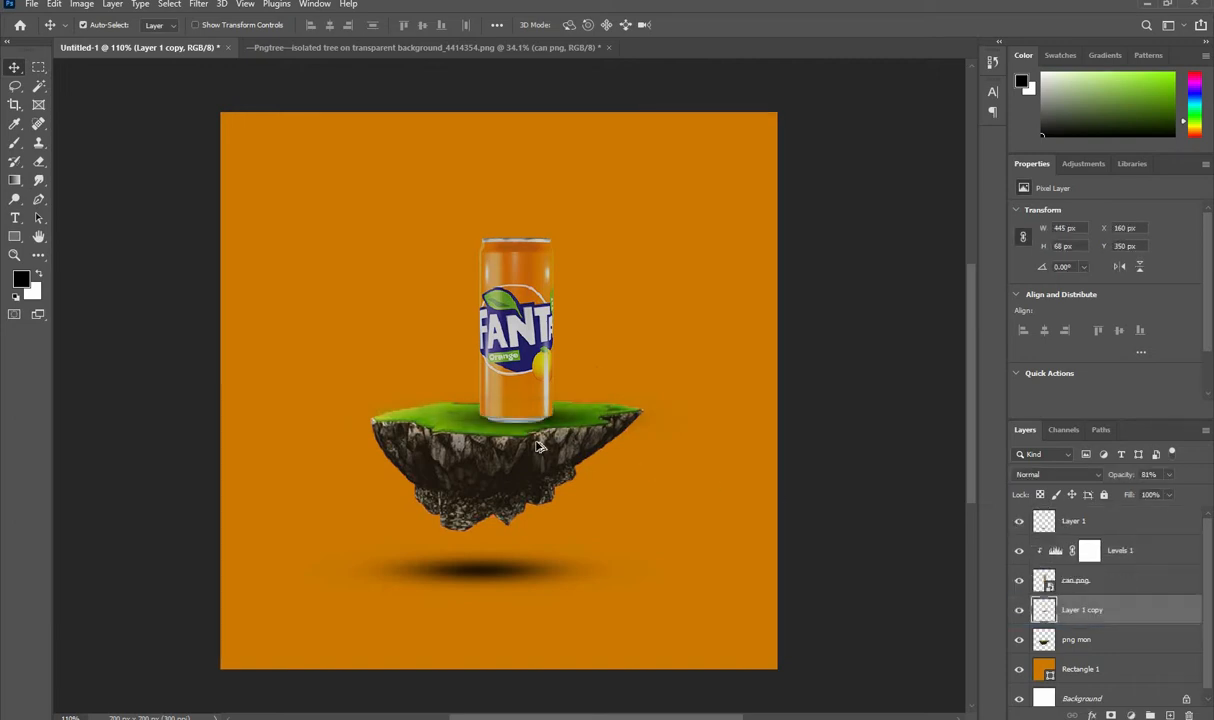
- Scale the shadow copy down to about 360 × 54 px and center it beneath the can on the grass
scroll(530, 412, "up", 3)
left_click_drag(557, 432, 532, 401)
key("ctrl+t")
left_click_drag(800, 427, 740, 423)
left_click_drag(536, 437, 537, 437)
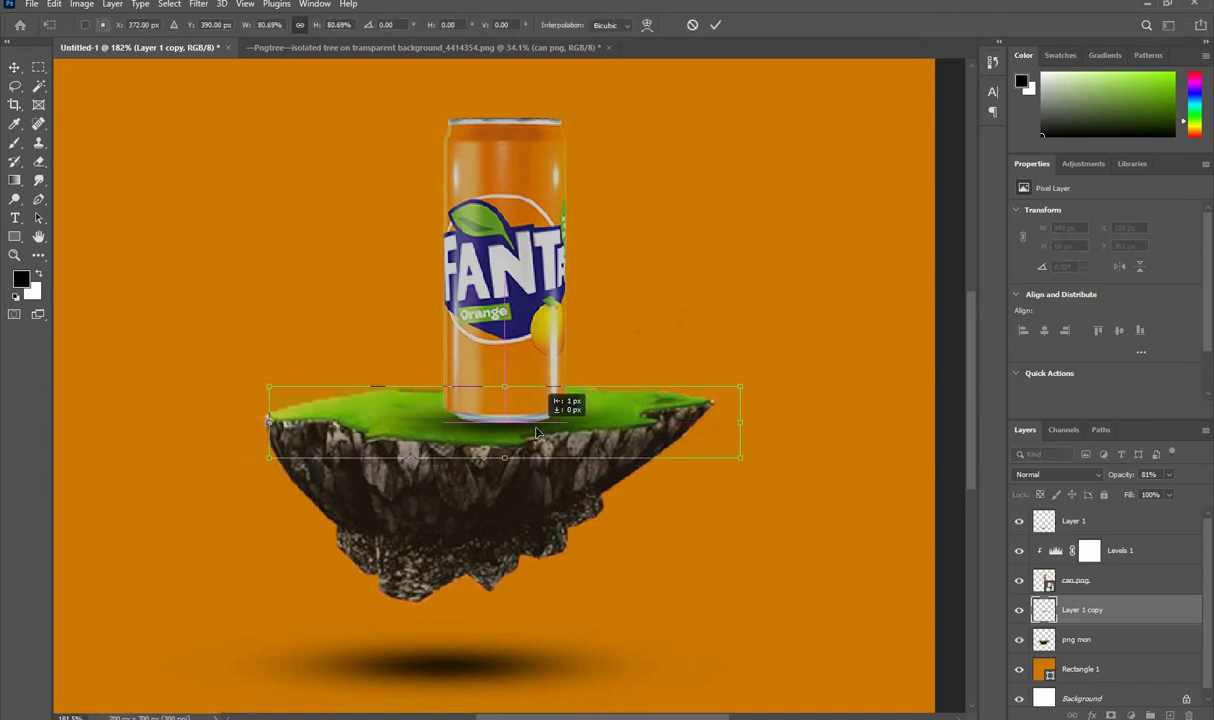
key("Return")
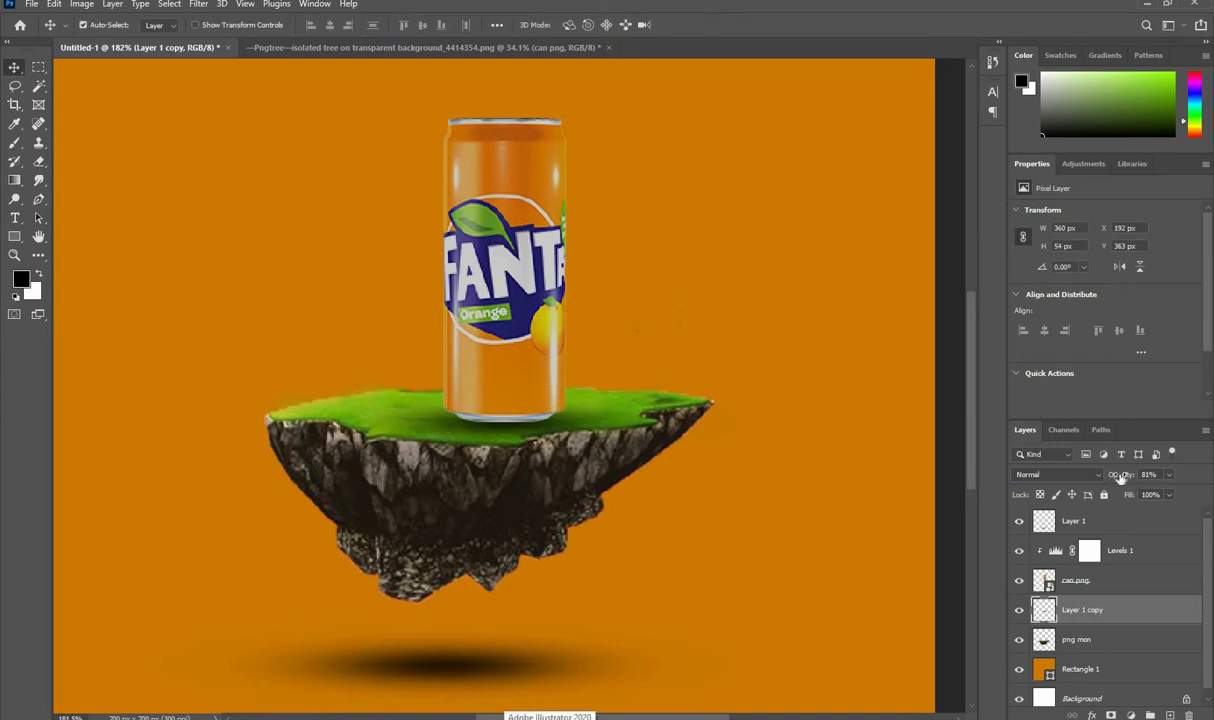
- Set the opacity of the can's shadow layer to 90%
mouse_move(1121, 478)
left_mouse_down()
mouse_move(1085, 478)
mouse_move(1142, 481)
left_mouse_up()
left_click(660, 500)
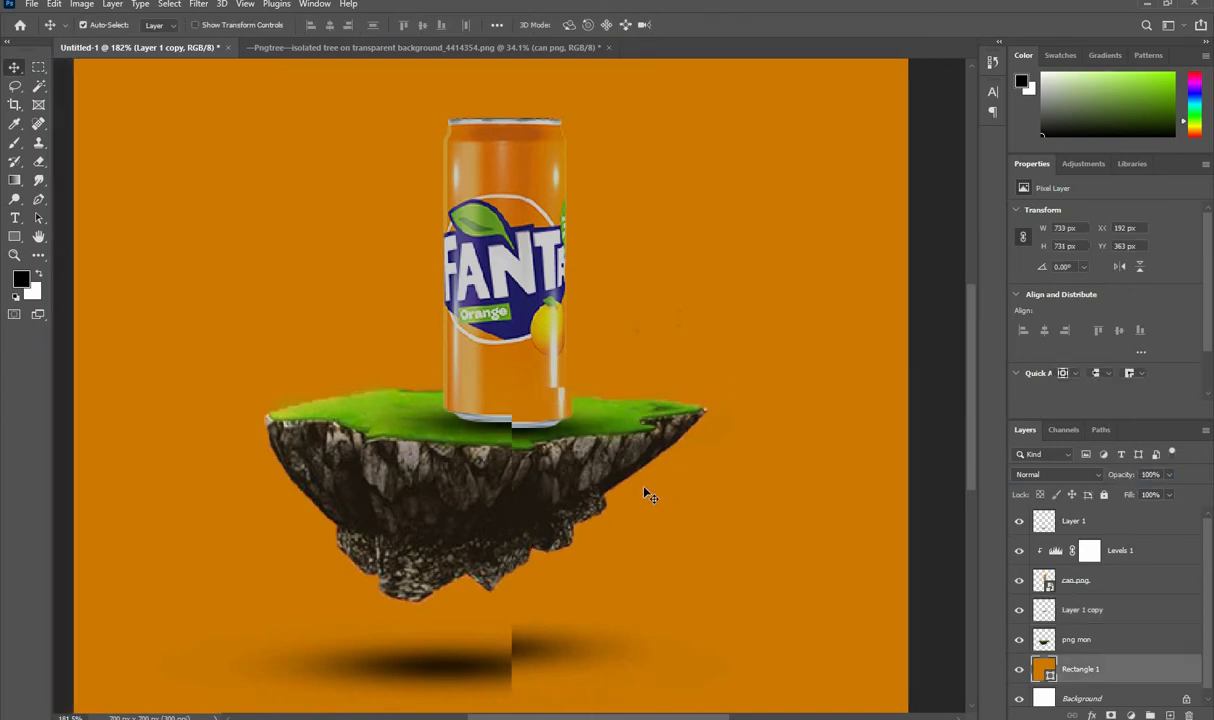
scroll(645, 493, "down", 5)
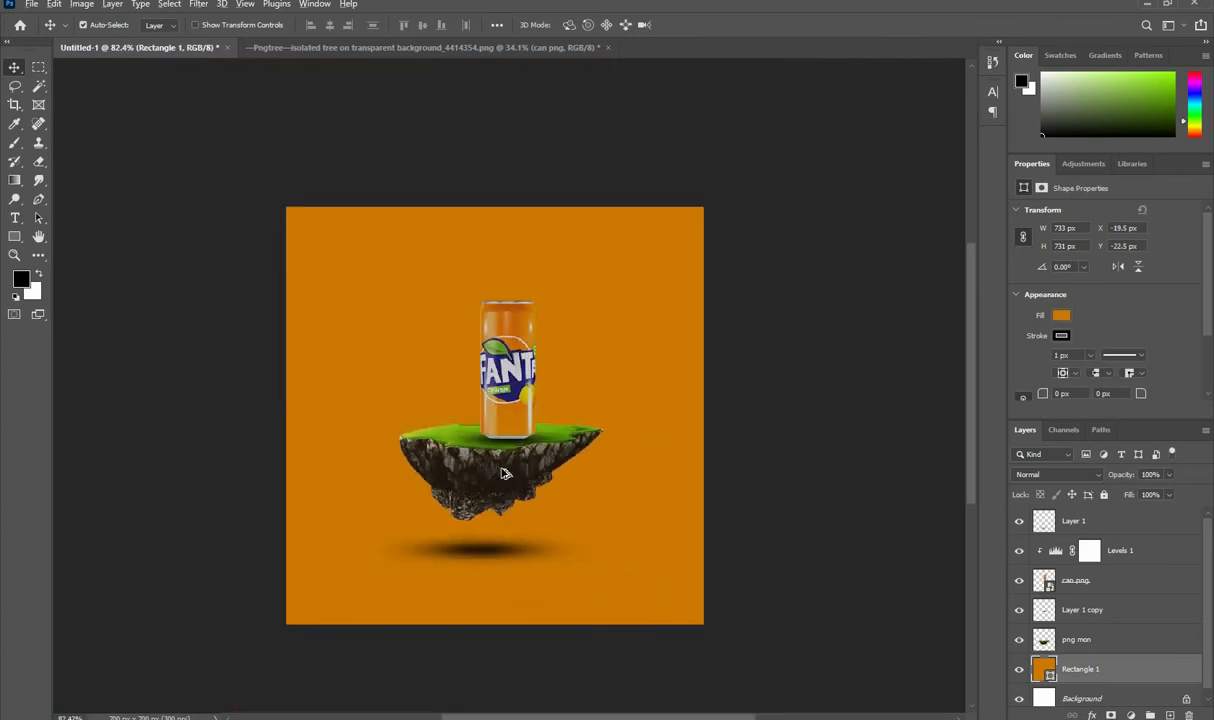
scroll(504, 473, "up", 4)
- Rasterize the can layer so that it can be painted on with the Brush tool
left_click(1097, 587)
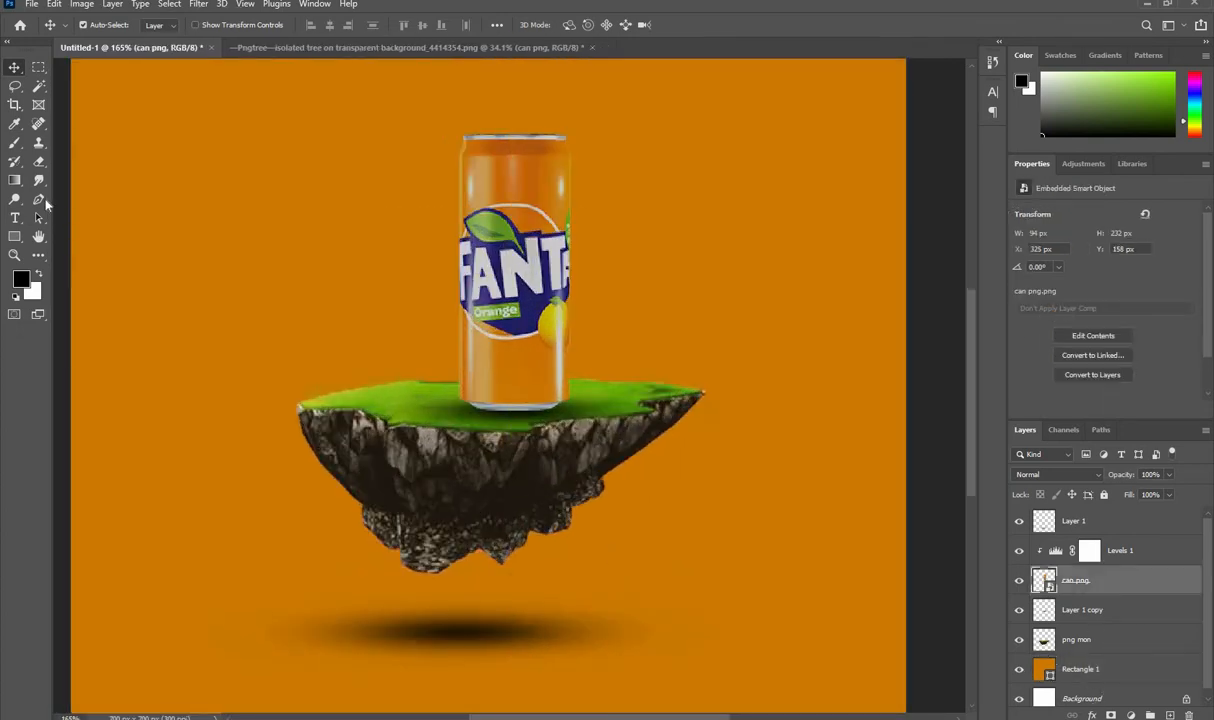
left_click(15, 142)
left_click(492, 295)
left_click(538, 275)
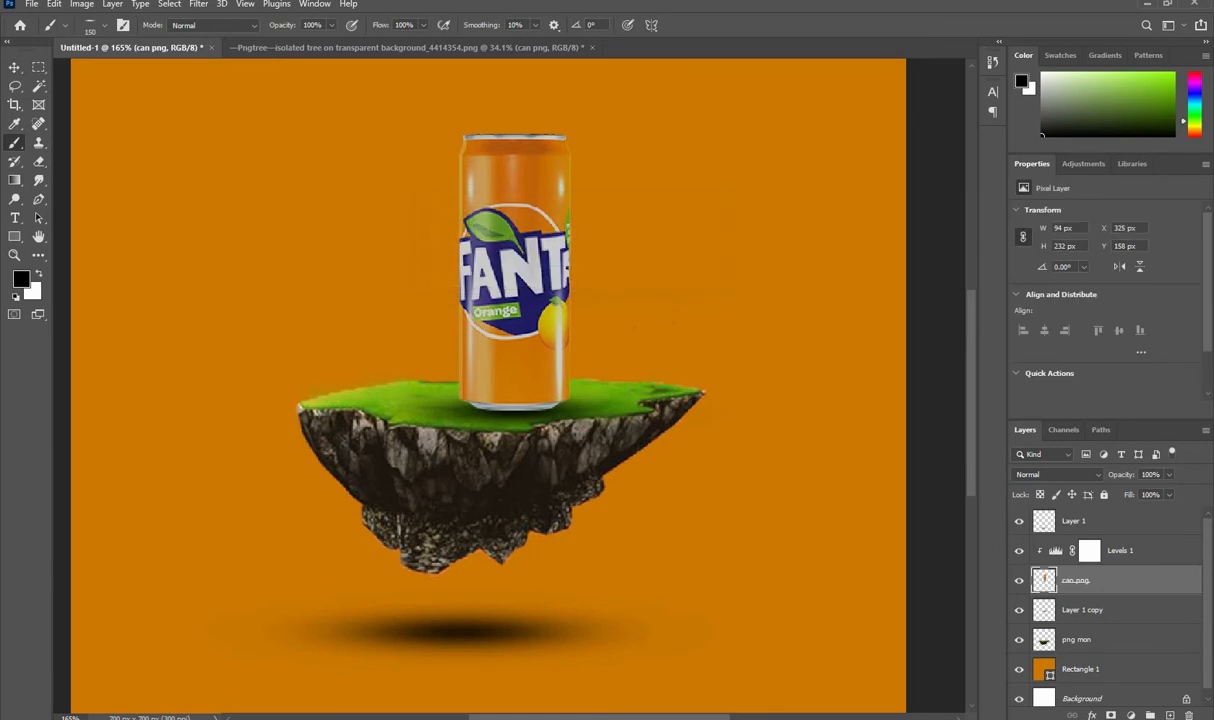
key("ctrl+z")
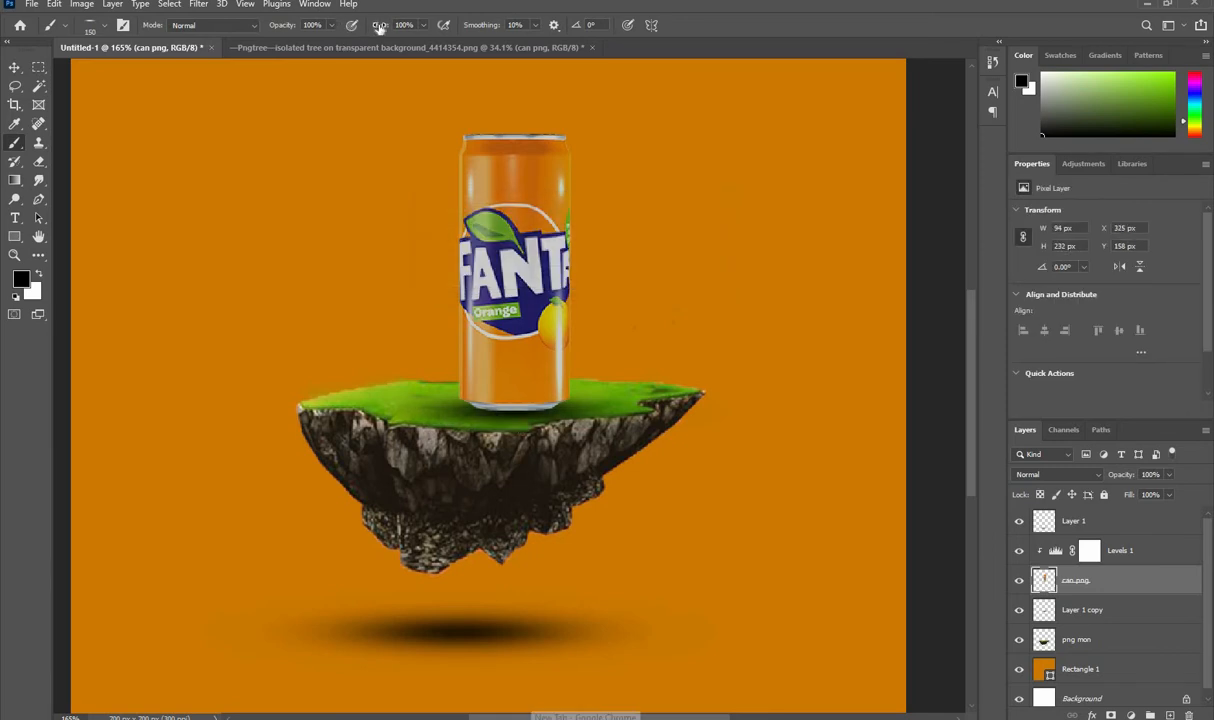
- Set the brush flow to 23% and dab soft black shading around the can's base
left_click_drag(380, 26, 325, 26)
left_click(513, 405)
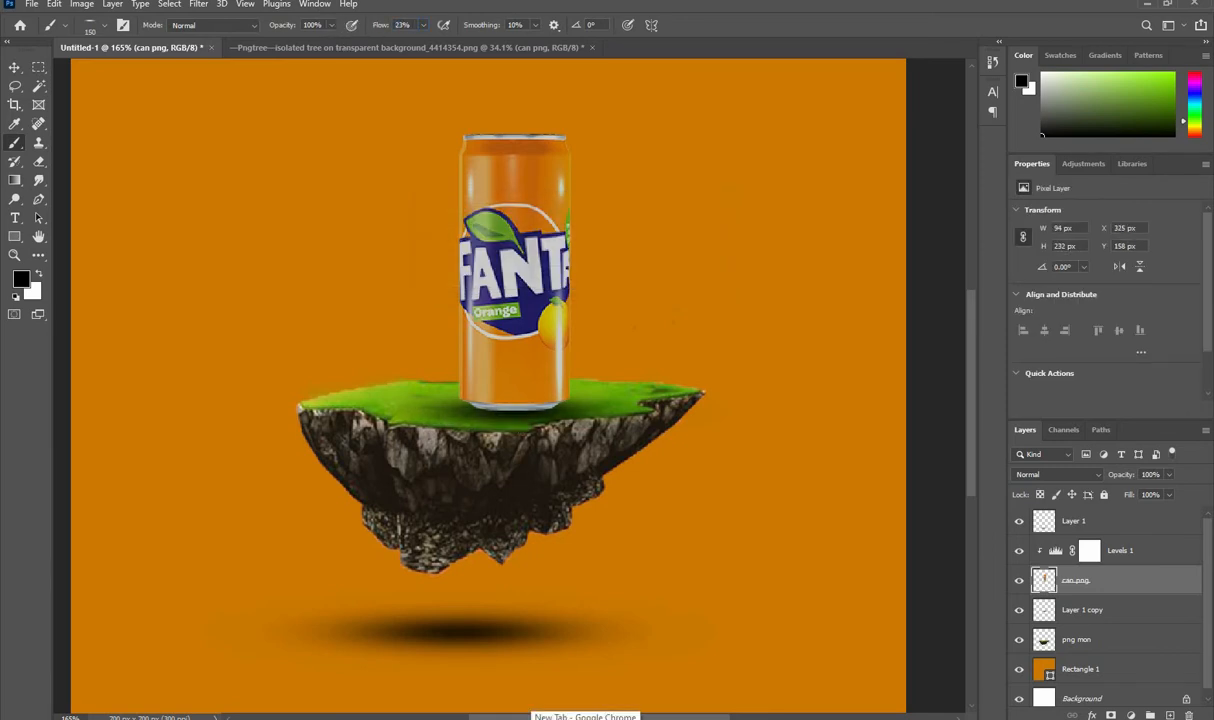
left_click(513, 407)
left_click(513, 407)
left_click_drag(513, 405, 521, 460)
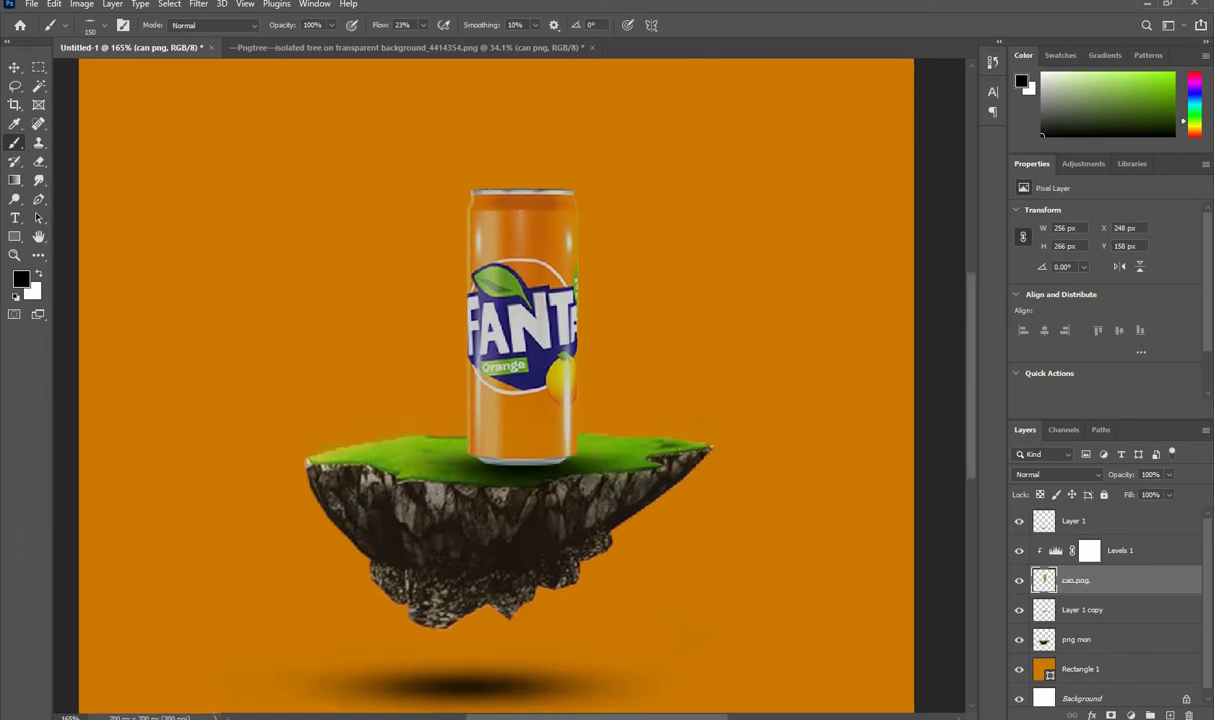
- Bring the orange slices image from the other open document into the composition and place its layer at the top of the stack
left_click(14, 67)
scroll(438, 414, "down", 4)
left_click_drag(440, 412, 463, 419)
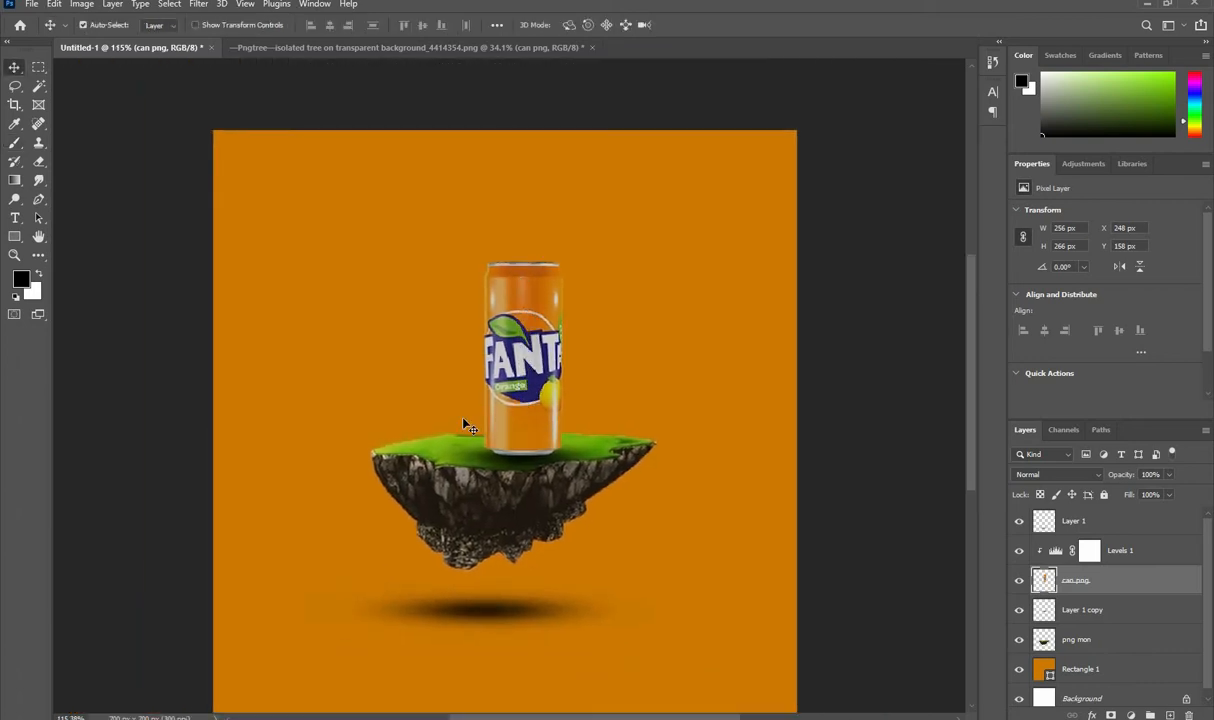
scroll(455, 461, "down", 3)
left_click_drag(497, 523, 489, 490)
scroll(490, 484, "up", 3)
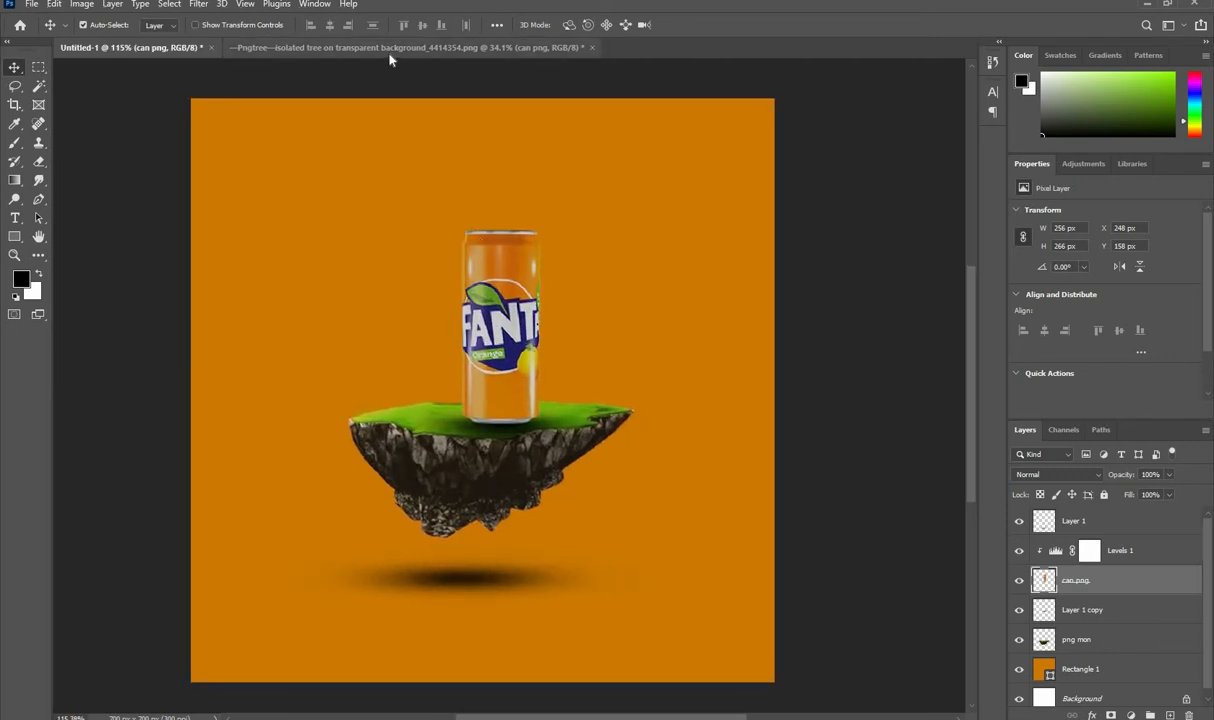
left_click(368, 48)
left_click_drag(429, 273, 420, 411)
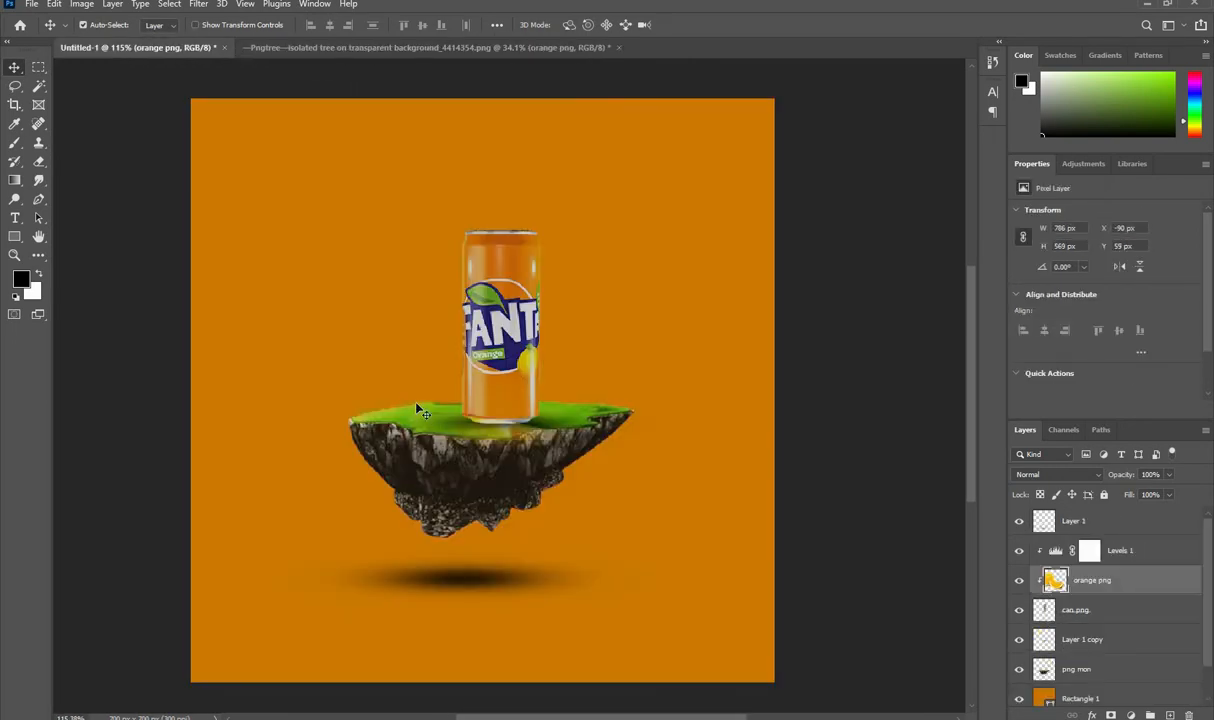
left_click_drag(1112, 567, 1100, 514)
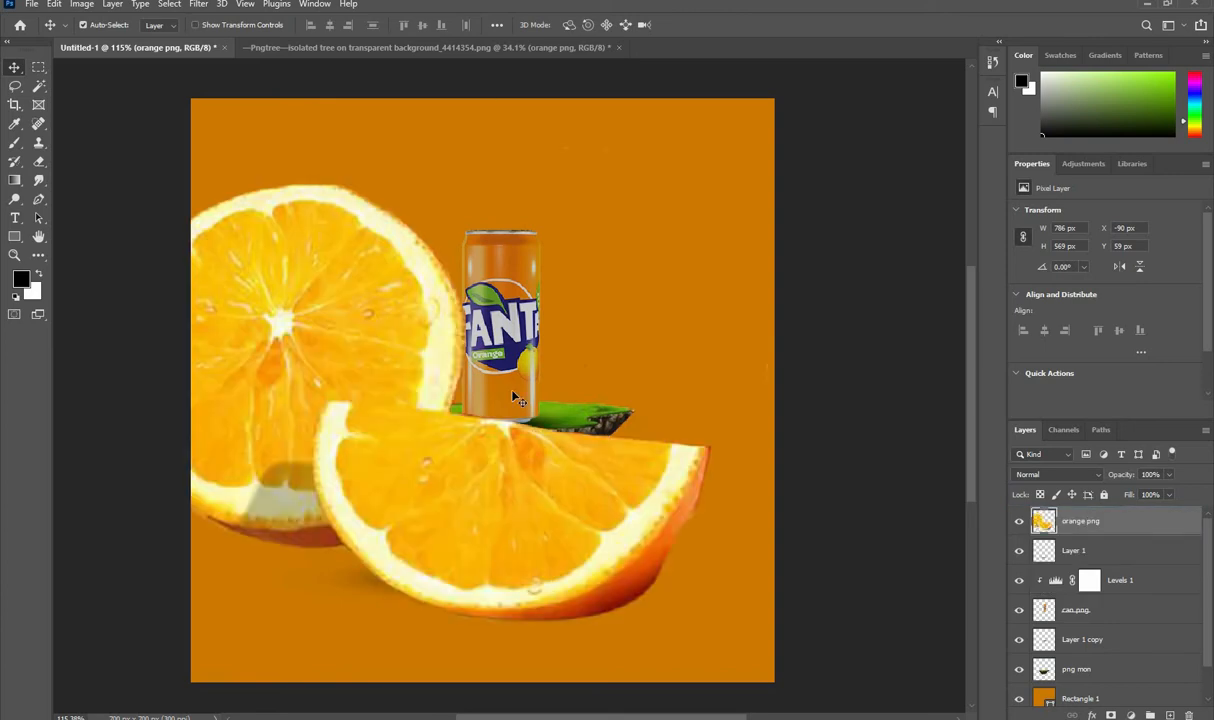
- Scale the orange slices down to about 116 × 84 px and set them on the grass, overlapping the can's lower left
key("ctrl+t")
left_click_drag(773, 380, 583, 397)
scroll(410, 400, "up", 5)
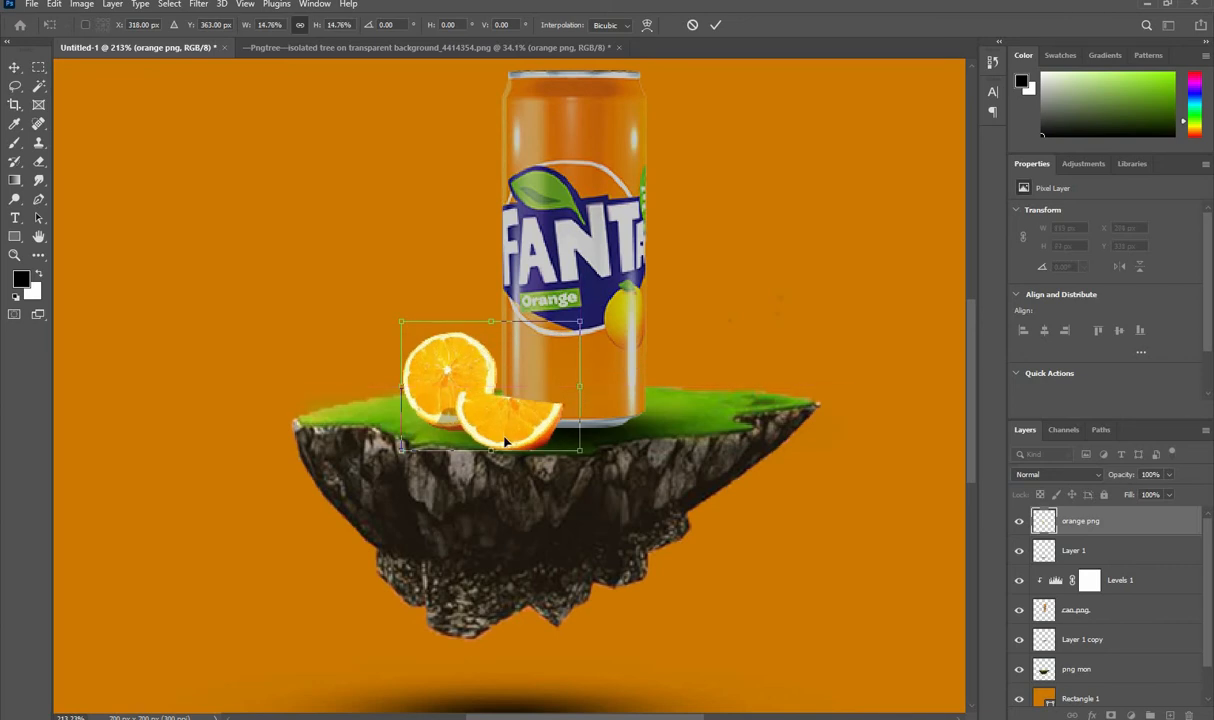
left_click_drag(476, 404, 486, 404)
left_click(714, 25)
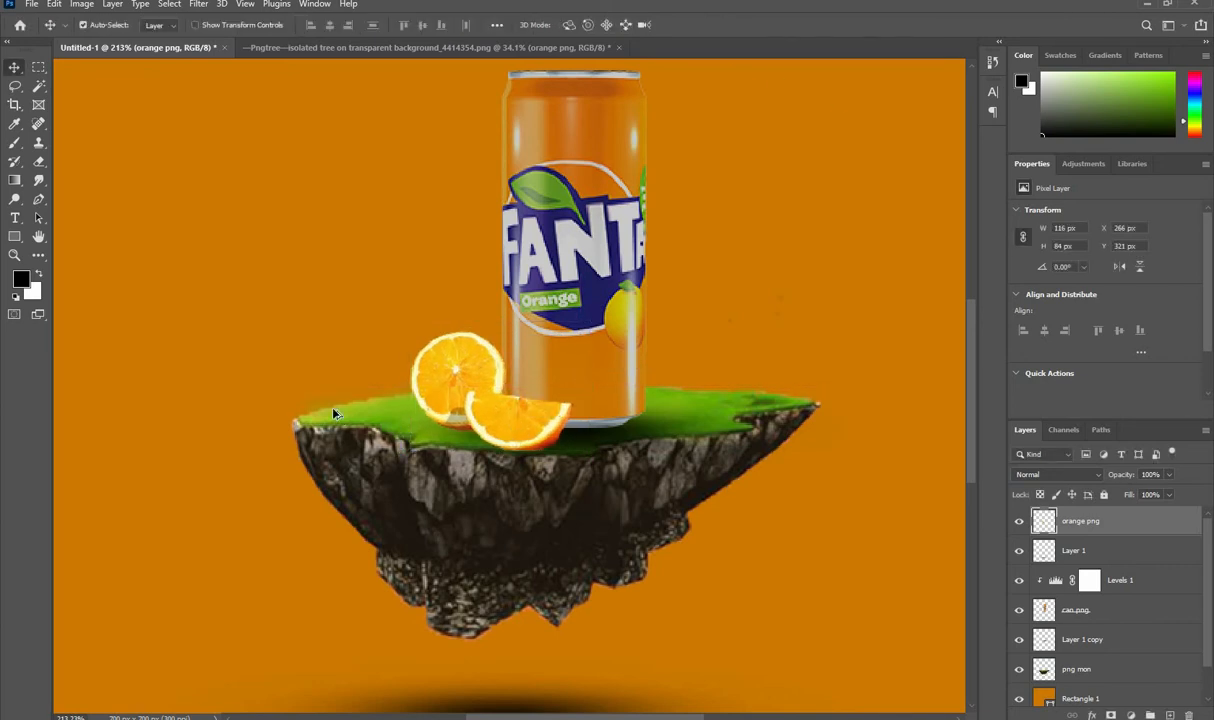
scroll(315, 386, "down", 6)
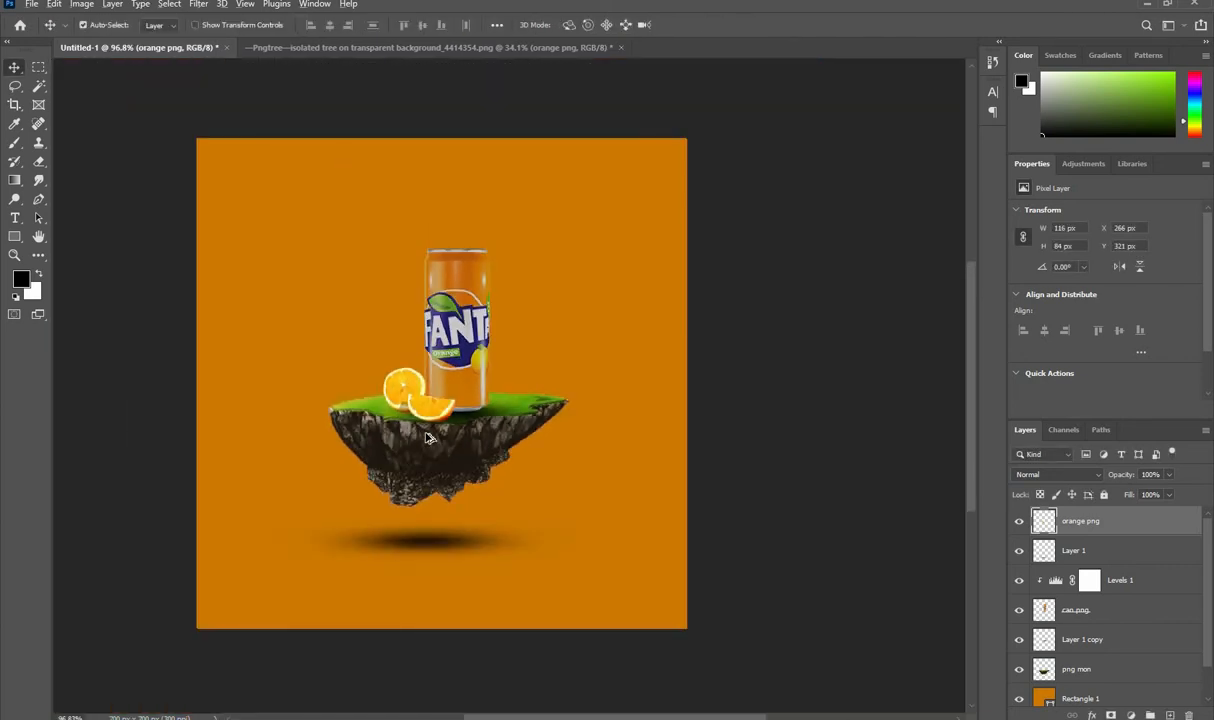
scroll(427, 437, "up", 4)
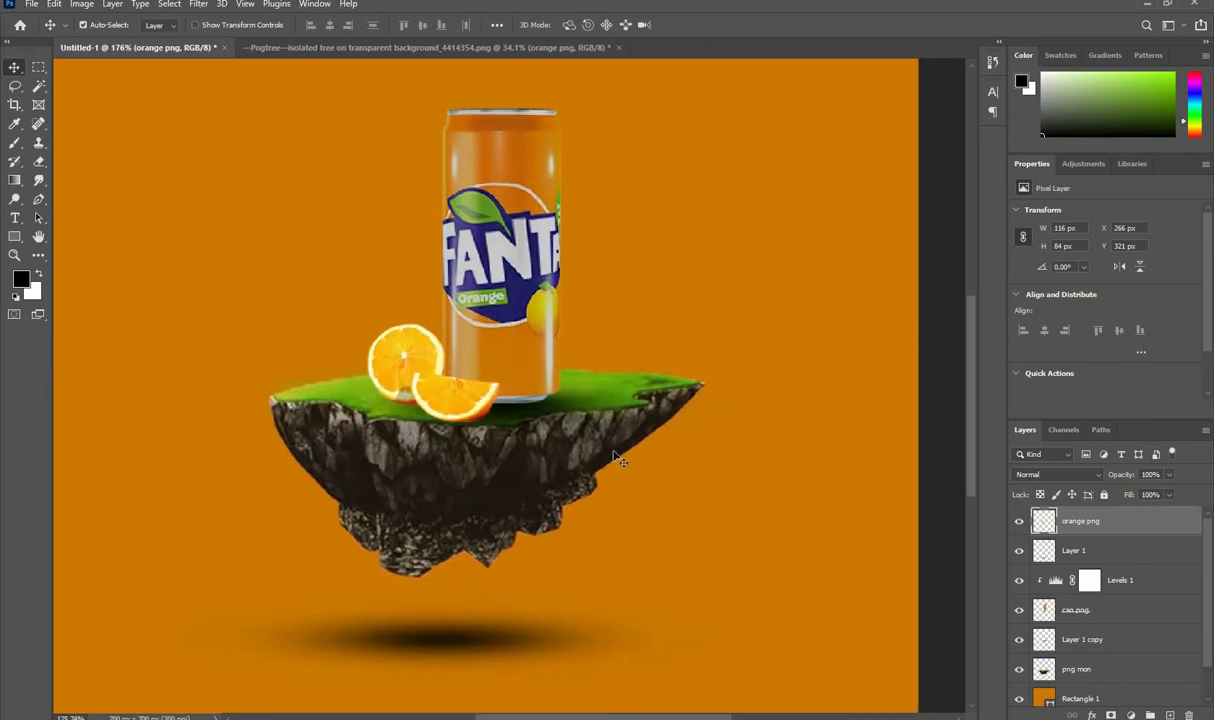
left_click_drag(551, 411, 487, 427)
key("ctrl+z")
left_click(1087, 641)
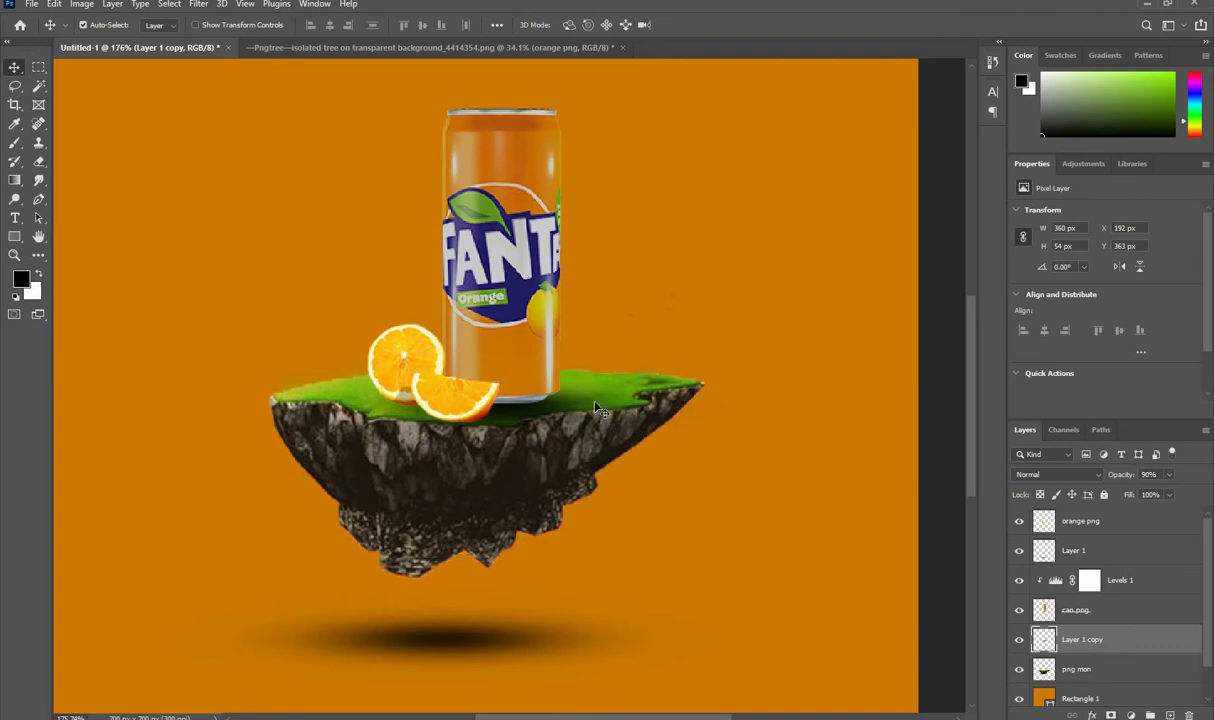
left_click_drag(596, 407, 591, 462)
key("ctrl+z")
key("ctrl+z")
left_click_drag(595, 402, 591, 464)
key("ctrl+z")
- Try a duplicate of the ground shadow, scaled to about 80%, beneath the orange slices
left_click(511, 640)
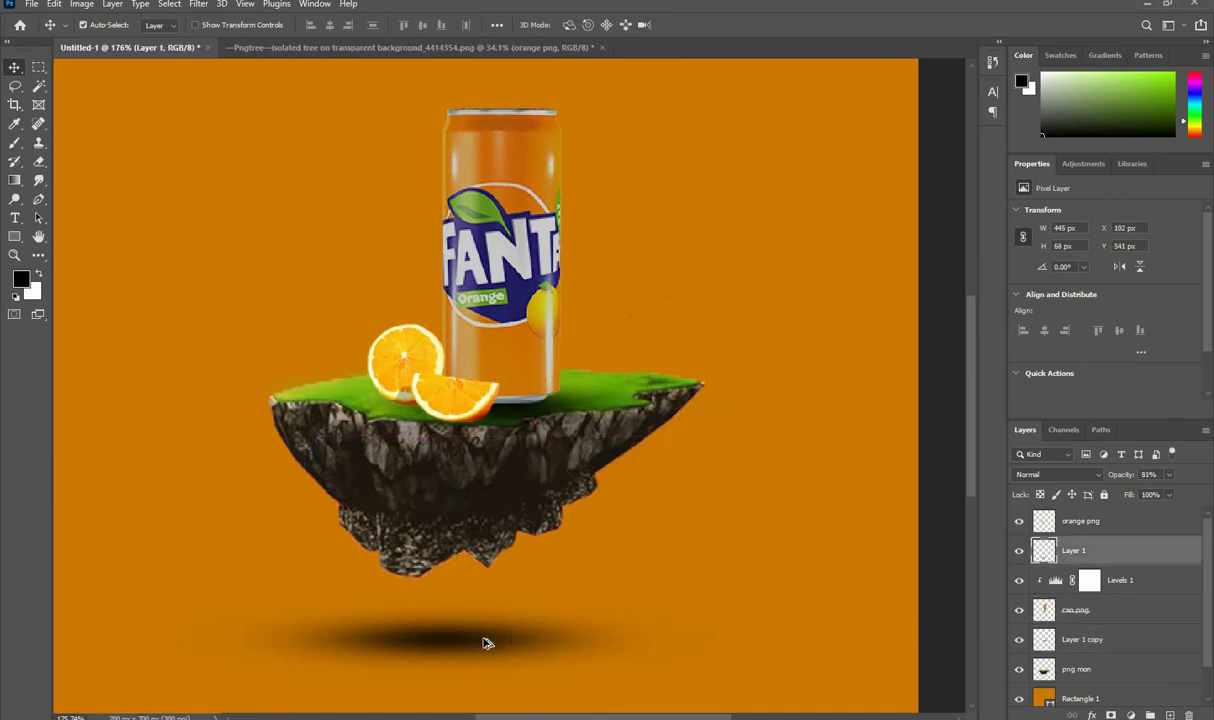
left_click_drag(482, 638, 448, 423)
key("ctrl+t")
left_click_drag(699, 470, 637, 492)
key("ctrl+z")
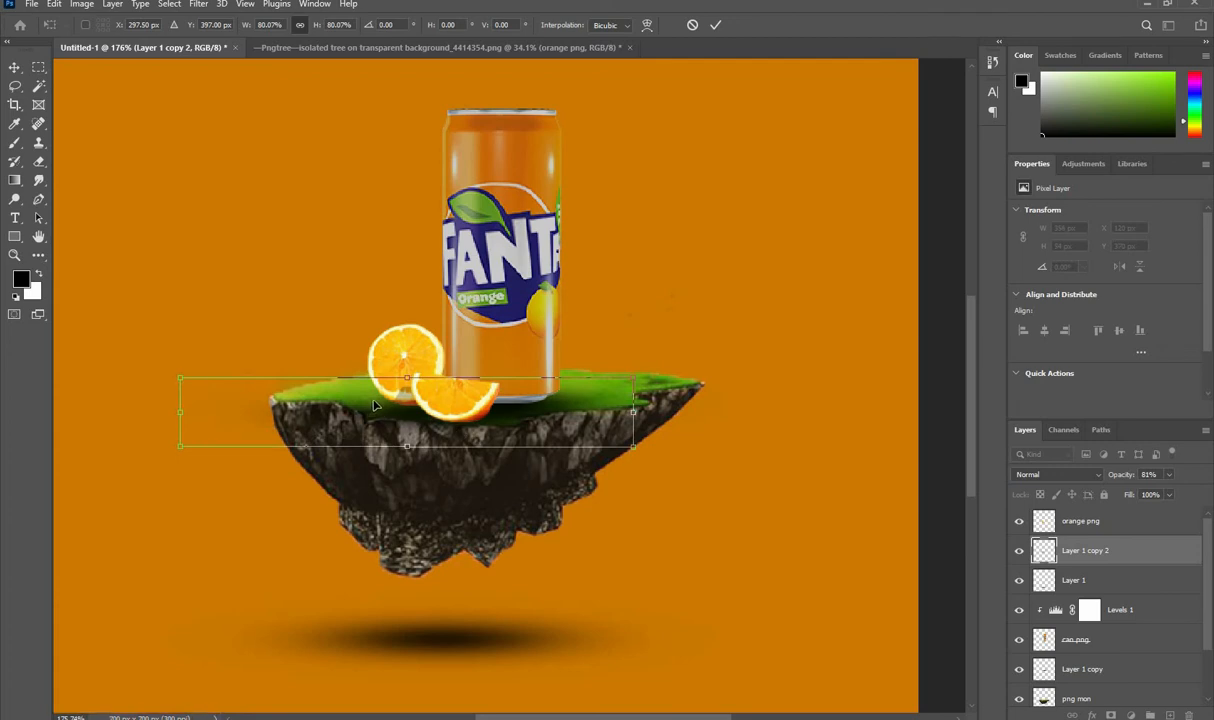
left_click_drag(377, 411, 377, 410)
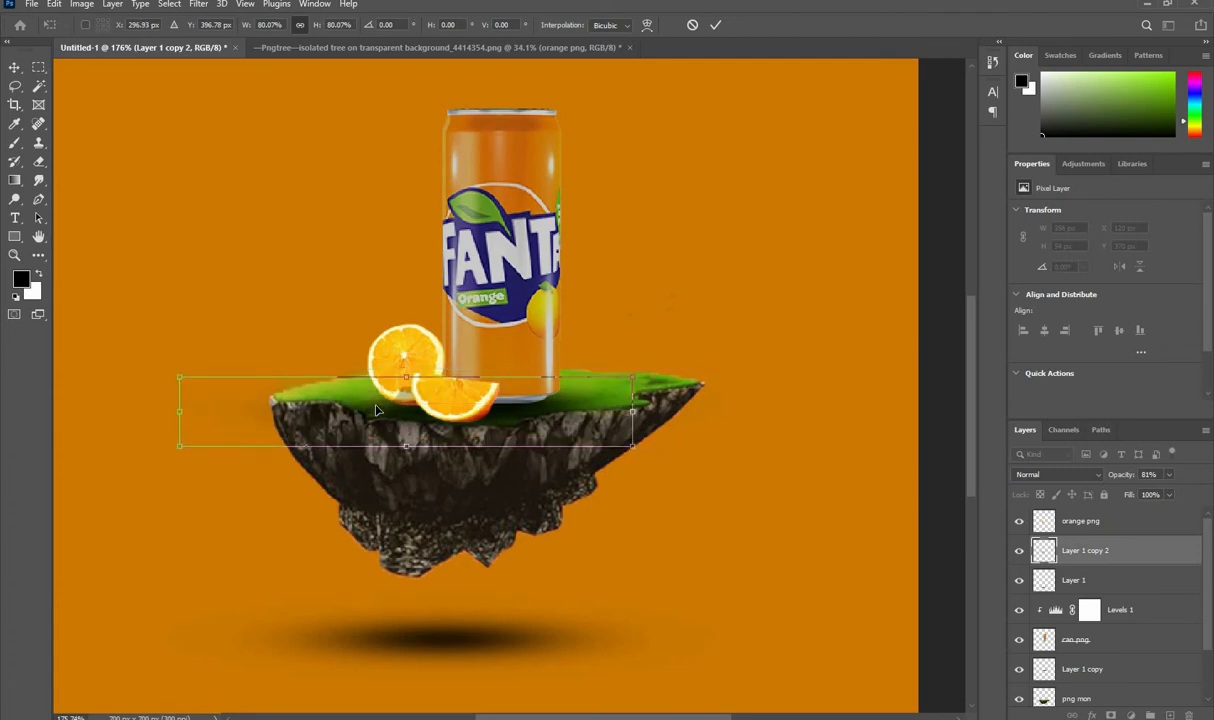
left_click(715, 25)
key("ctrl+e")
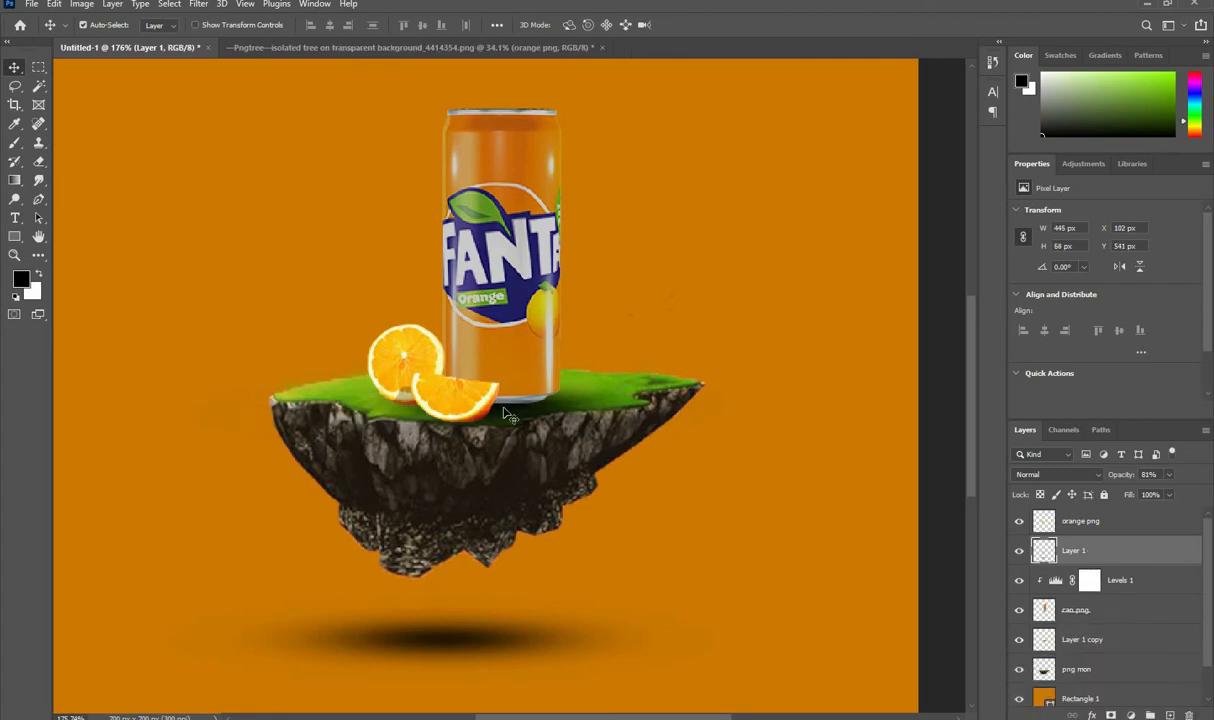
- Add a new layer directly below the orange slices layer and brush a soft black shadow beneath the slices
key("ctrl+shift+alt+n")
left_click_drag(1103, 520, 1103, 510)
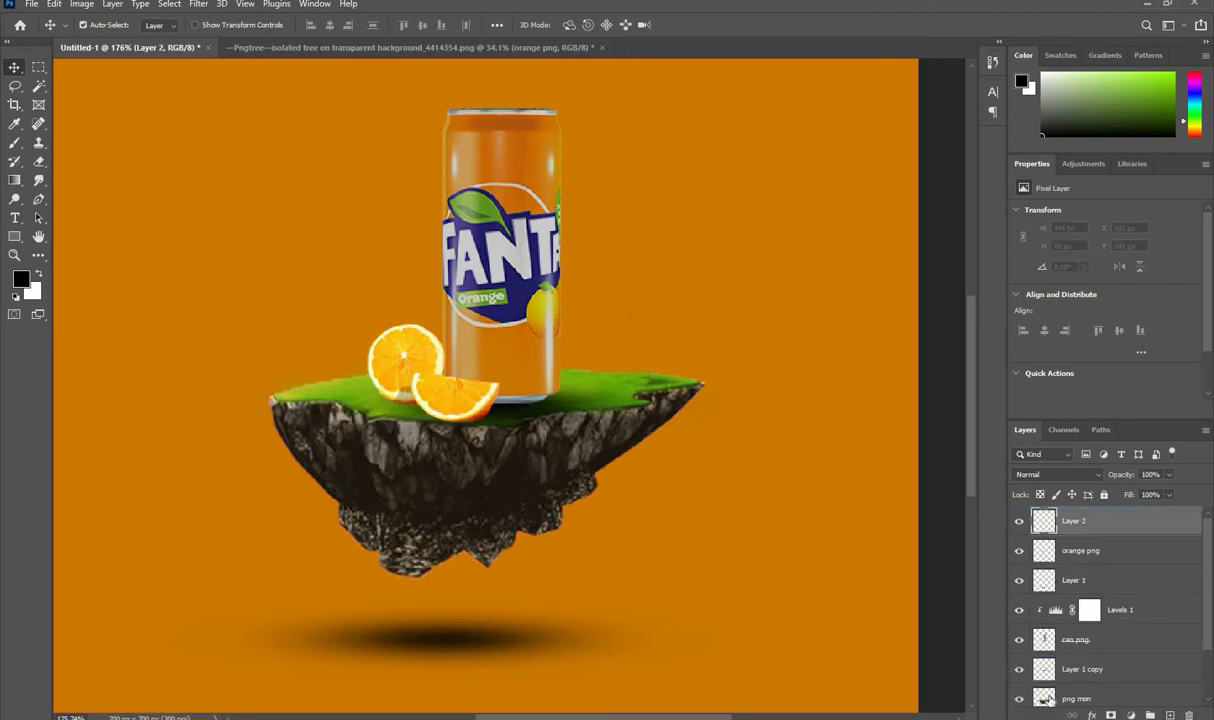
key("b")
scroll(383, 410, "up", 1)
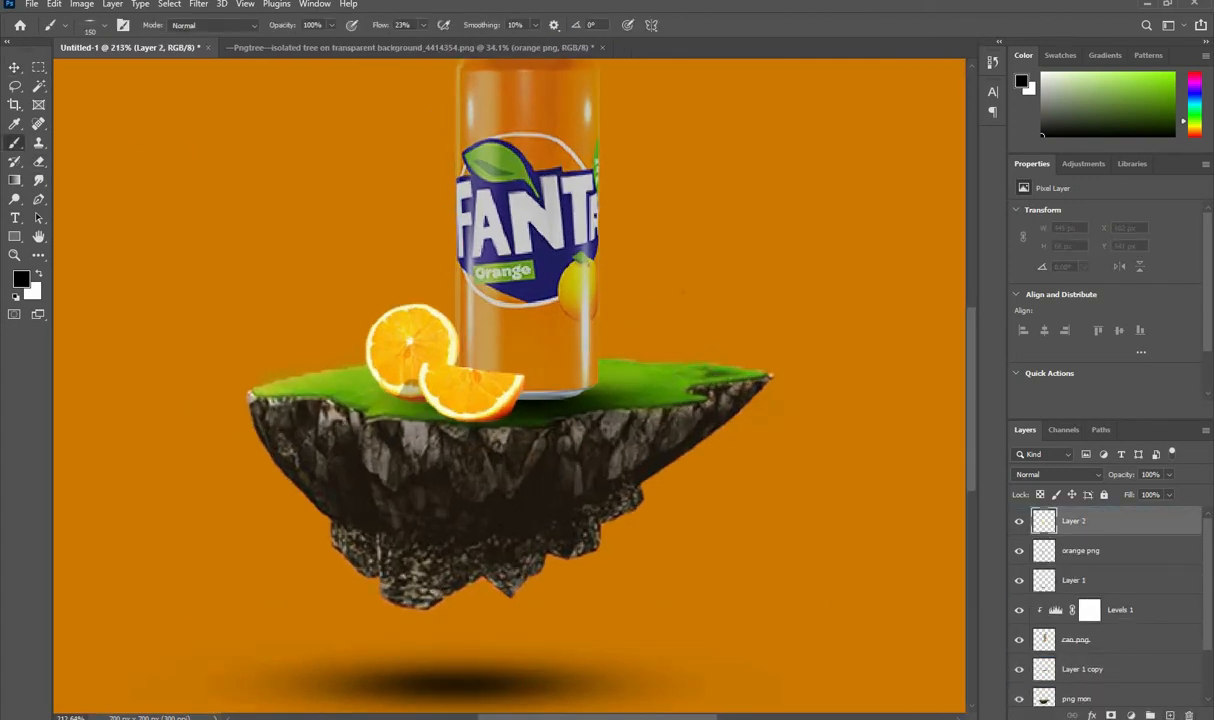
left_click(404, 379)
key("ctrl+z")
left_click_drag(1100, 527, 1110, 628)
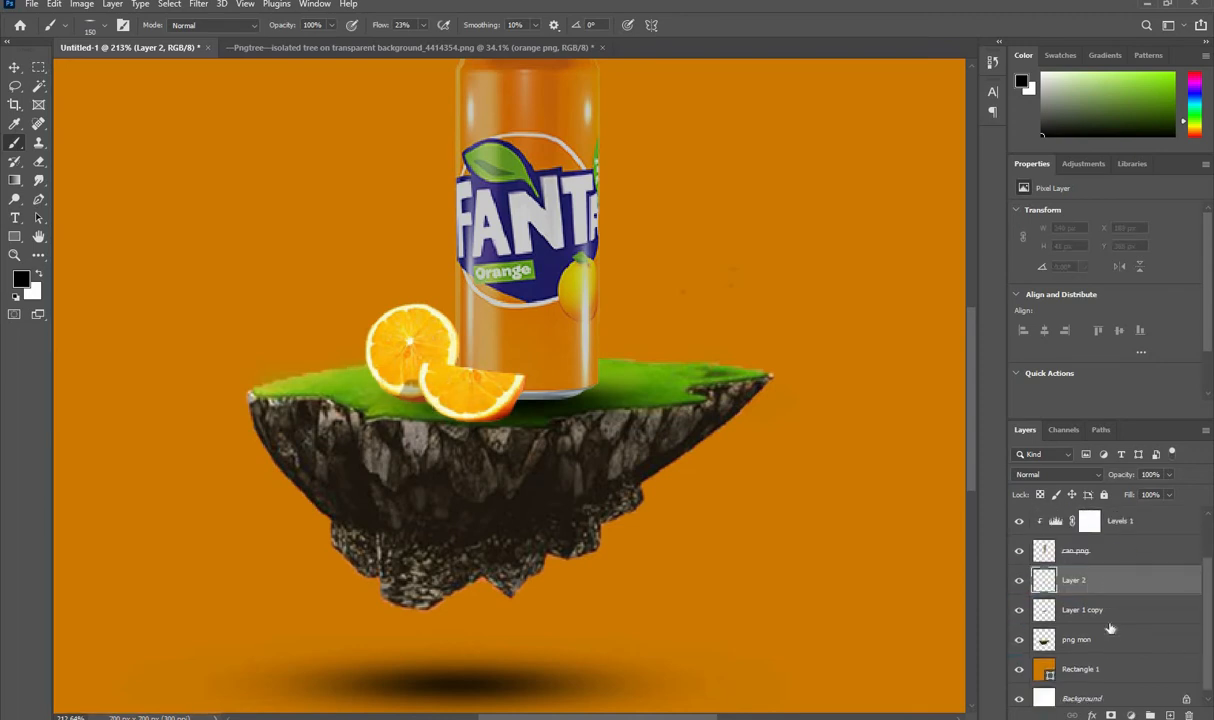
scroll(1110, 628, "down", 1)
scroll(1110, 628, "up", 2)
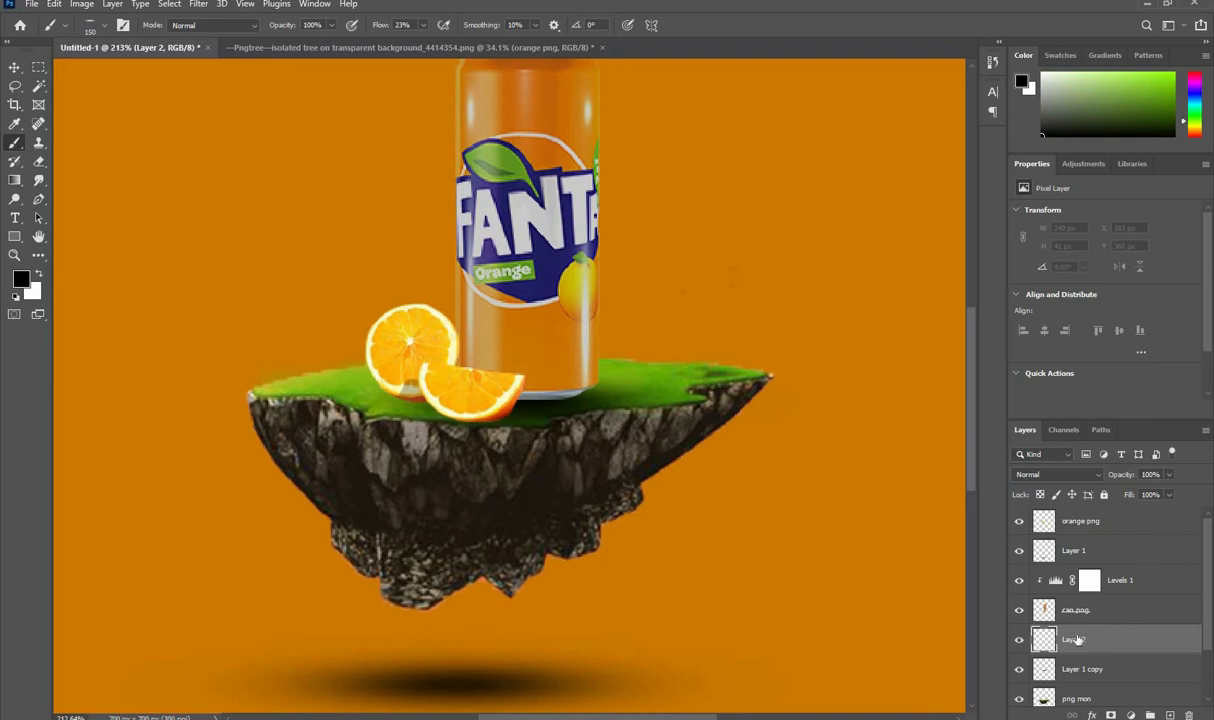
left_click_drag(1075, 640, 1080, 548)
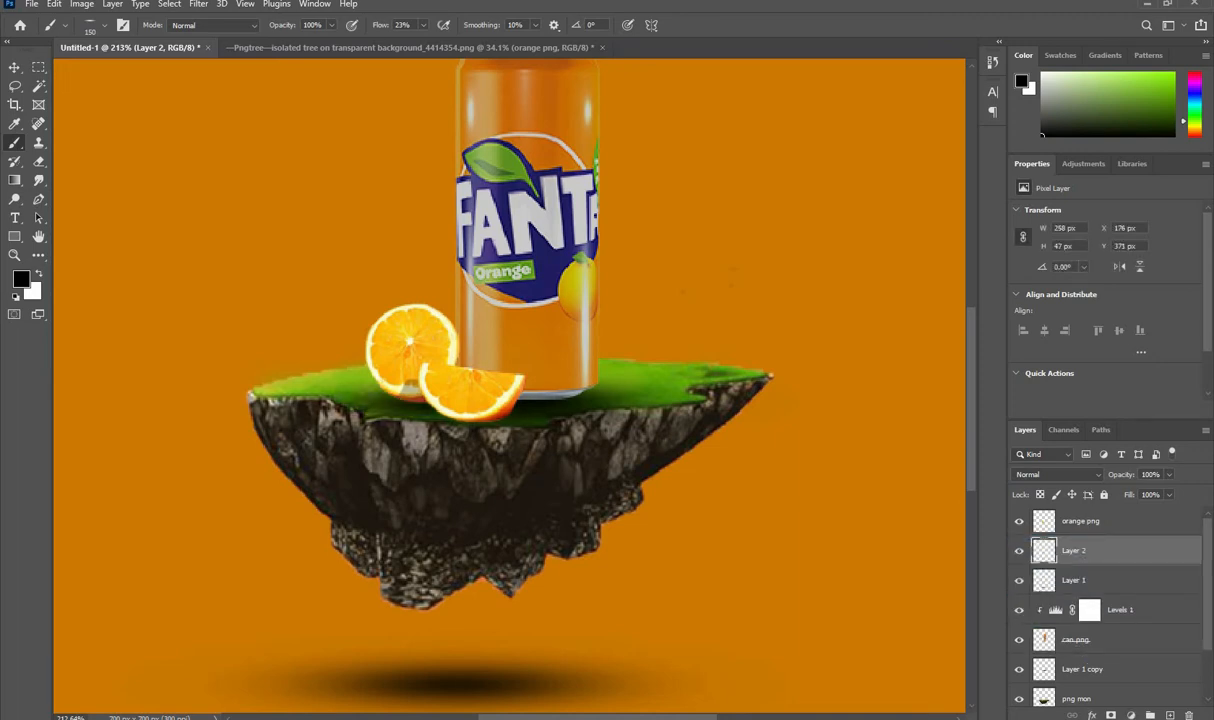
left_click(415, 415)
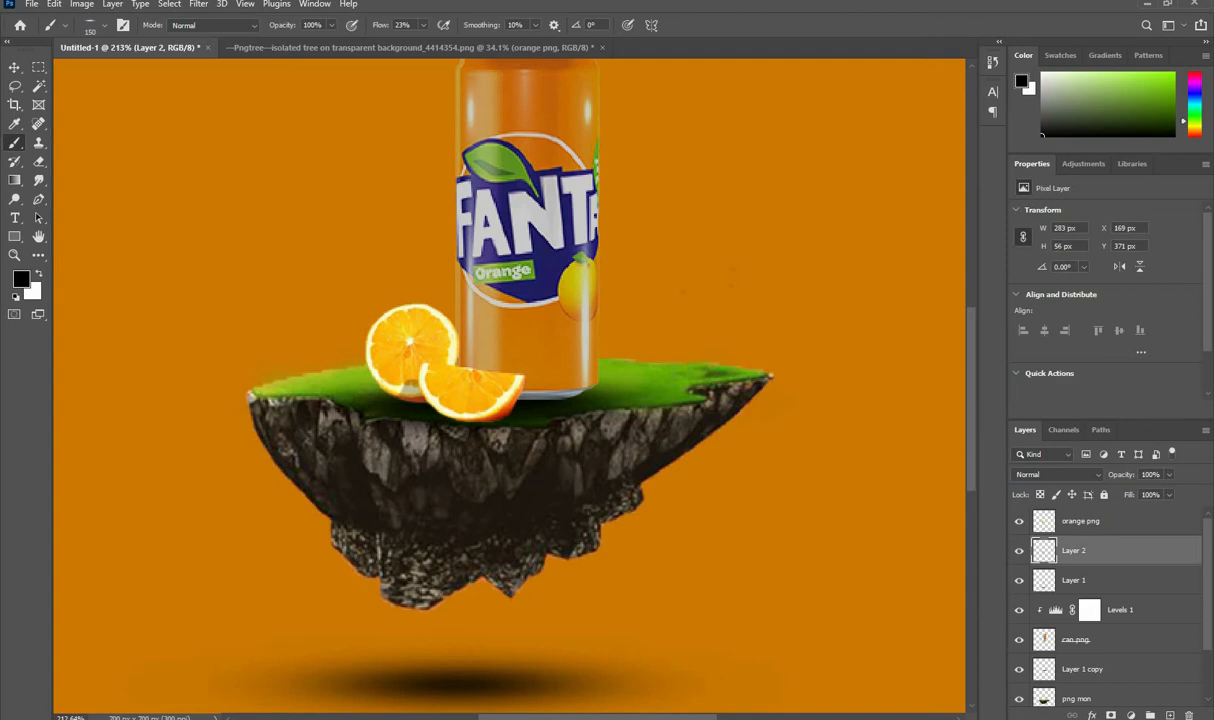
mouse_move(302, 378)
left_mouse_down()
mouse_move(268, 374)
mouse_move(288, 375)
left_mouse_up()
key("ctrl+z")
left_click(290, 391)
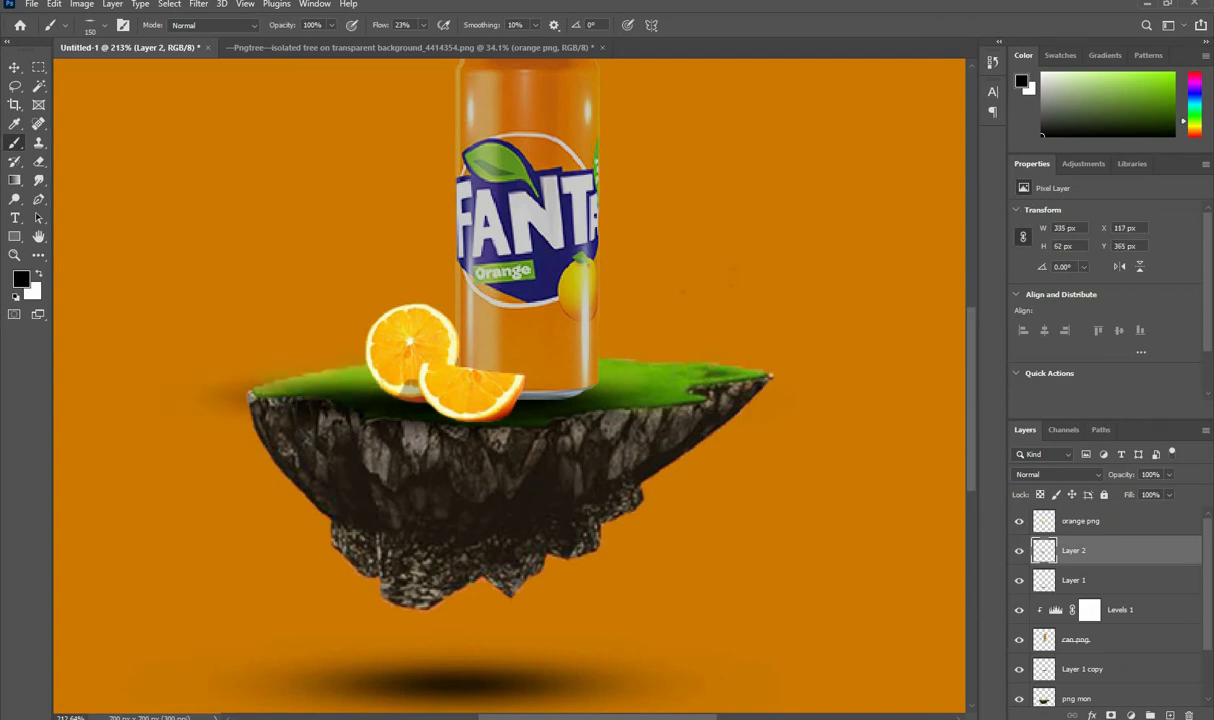
key("ctrl+z")
- Set the brush flow to 7% and paint faint black shading over the grass left of the orange slices
left_click_drag(381, 26, 362, 26)
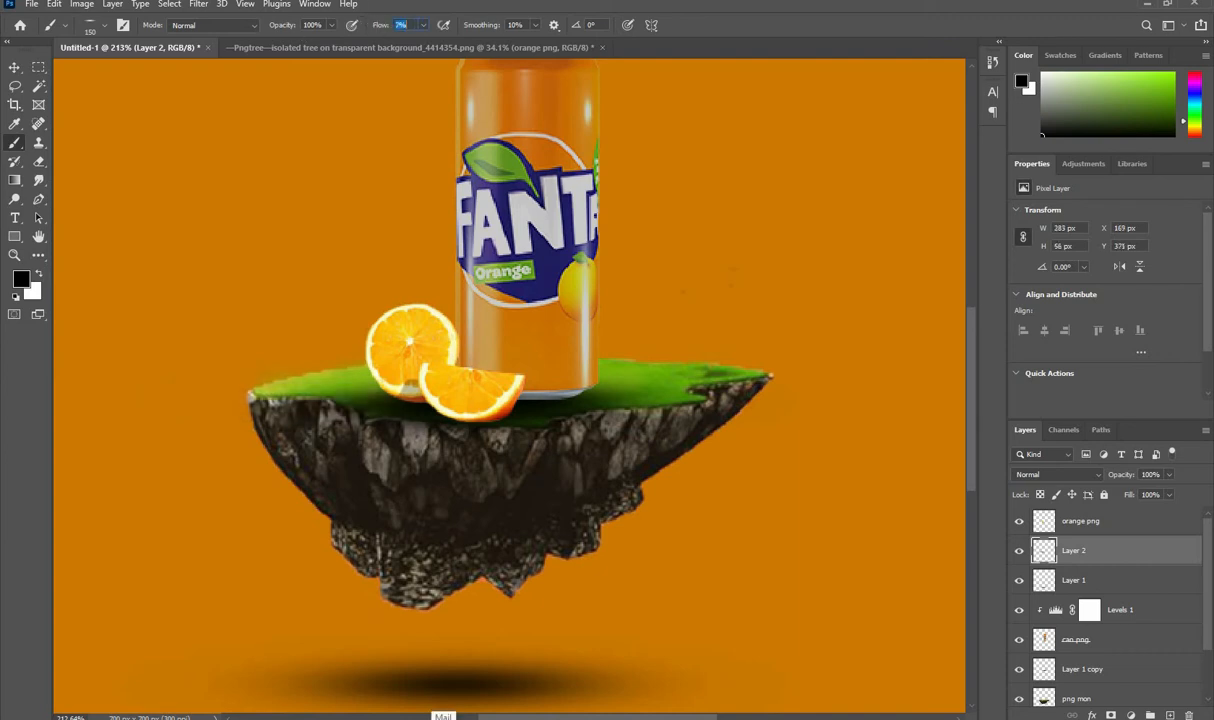
left_click_drag(325, 384, 282, 376)
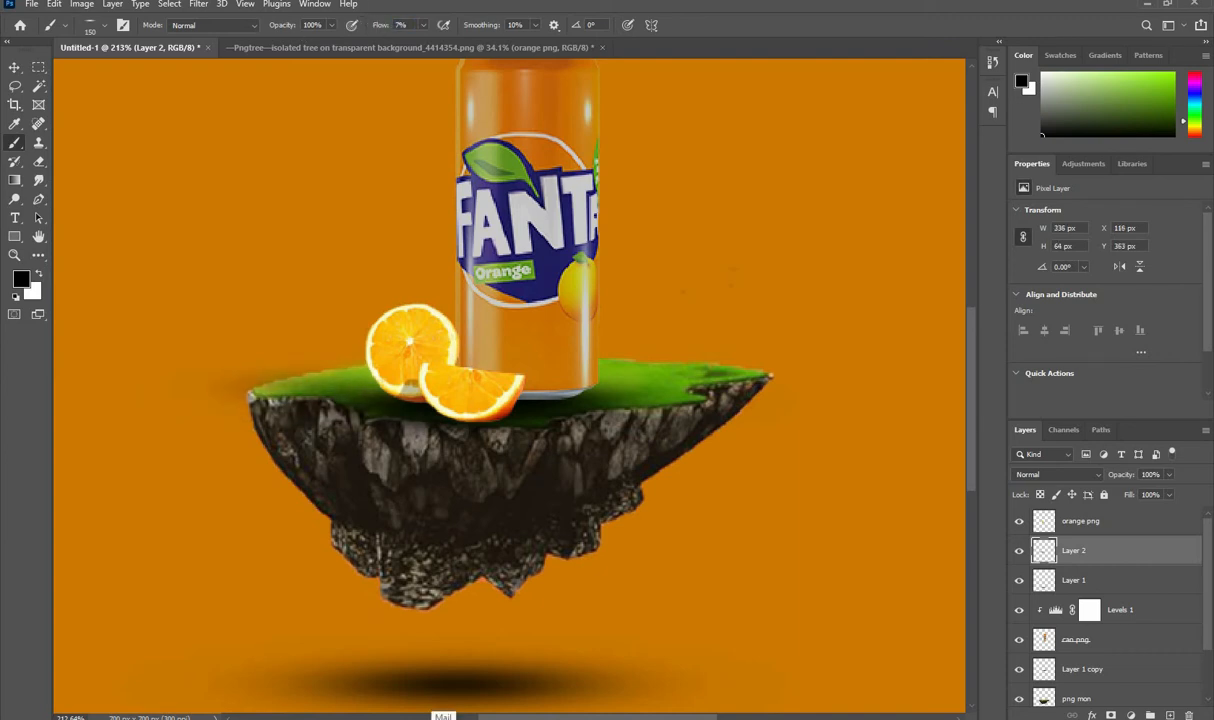
scroll(325, 385, "down", 4)
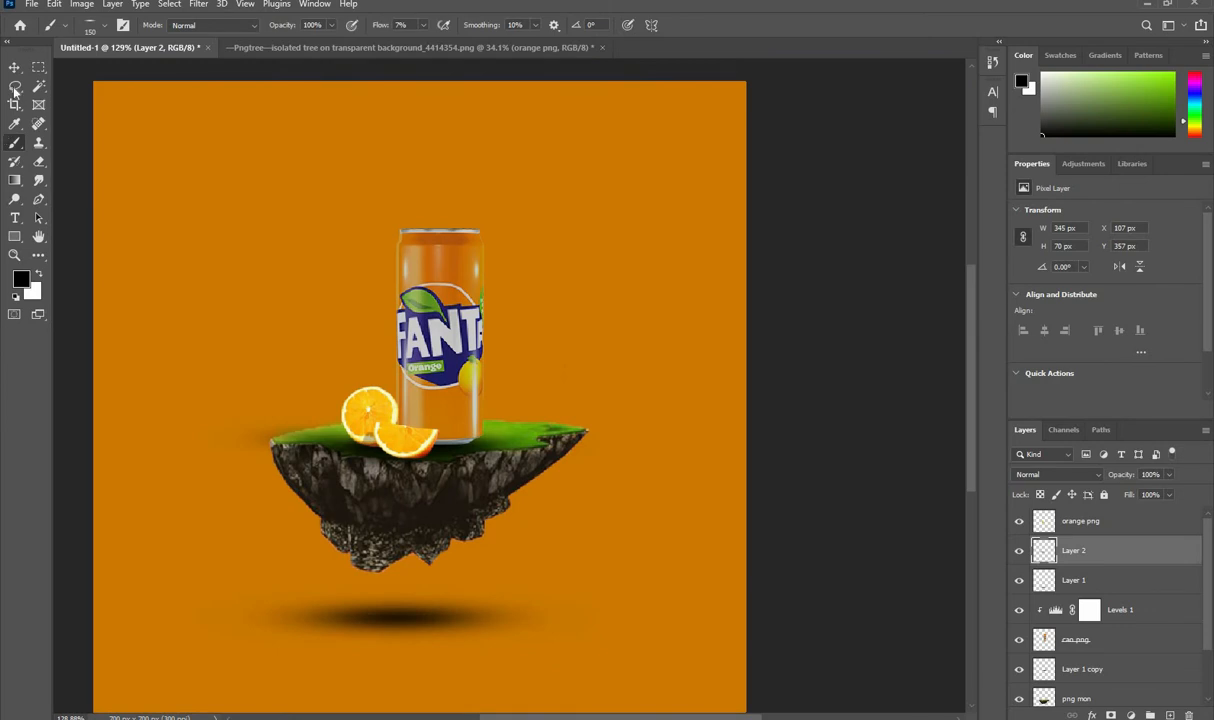
left_click(14, 67)
scroll(469, 457, "down", 2)
scroll(469, 457, "up", 3)
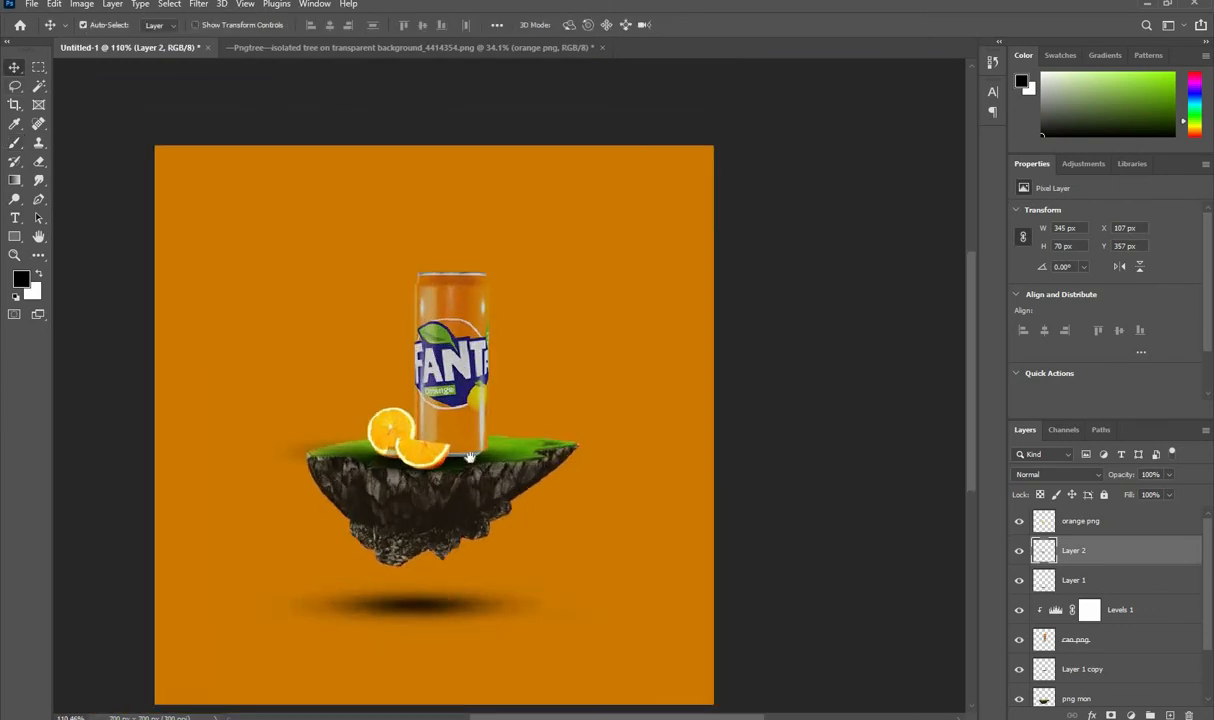
- Copy the tree from the transparent PNG source document into the composition
left_click_drag(469, 457, 484, 433)
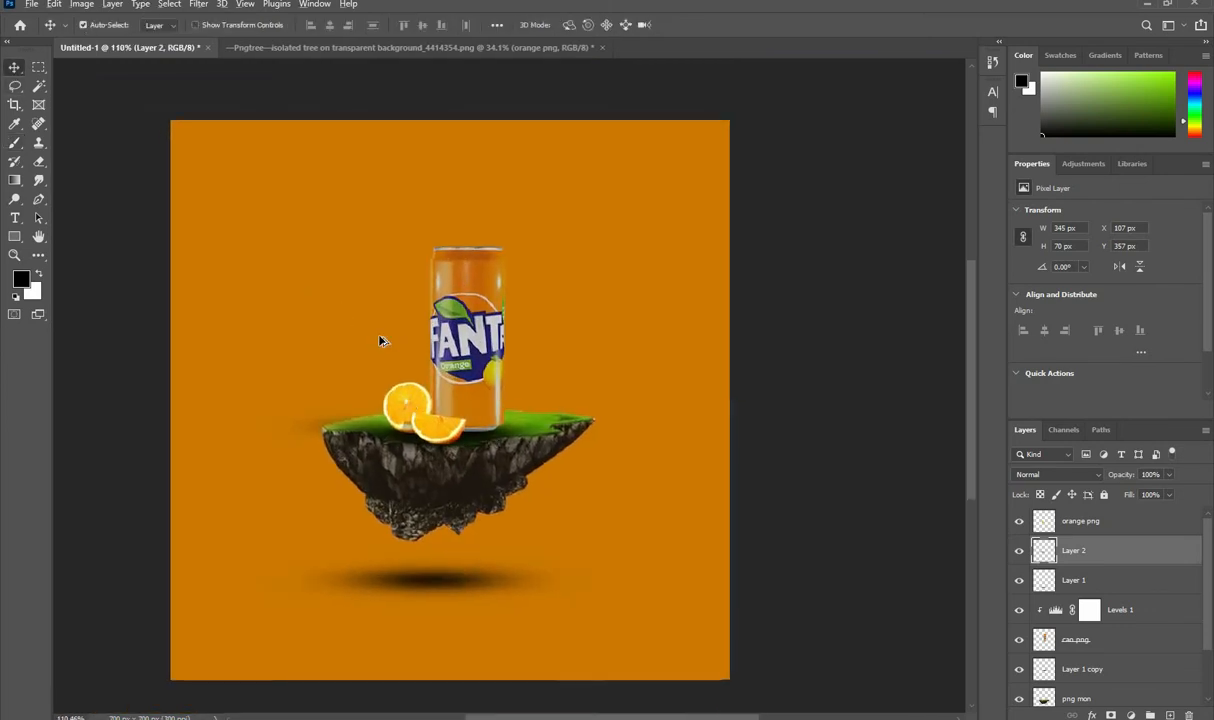
left_click(430, 48)
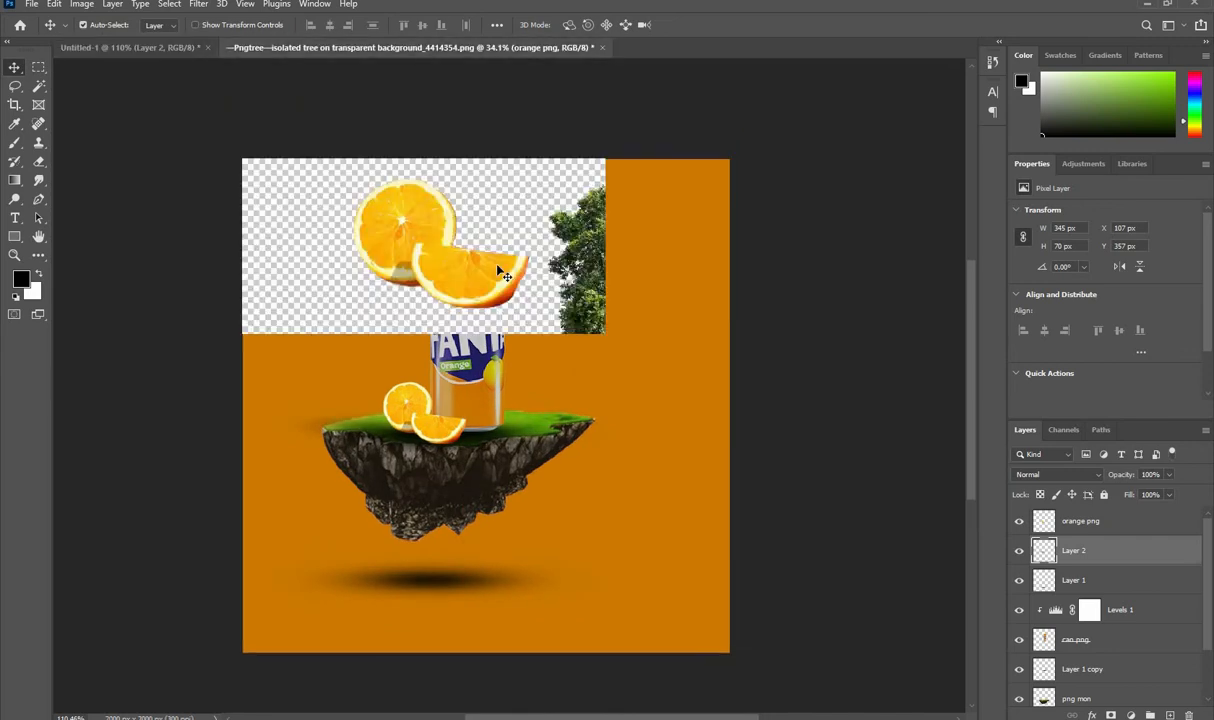
left_click_drag(626, 268, 517, 325)
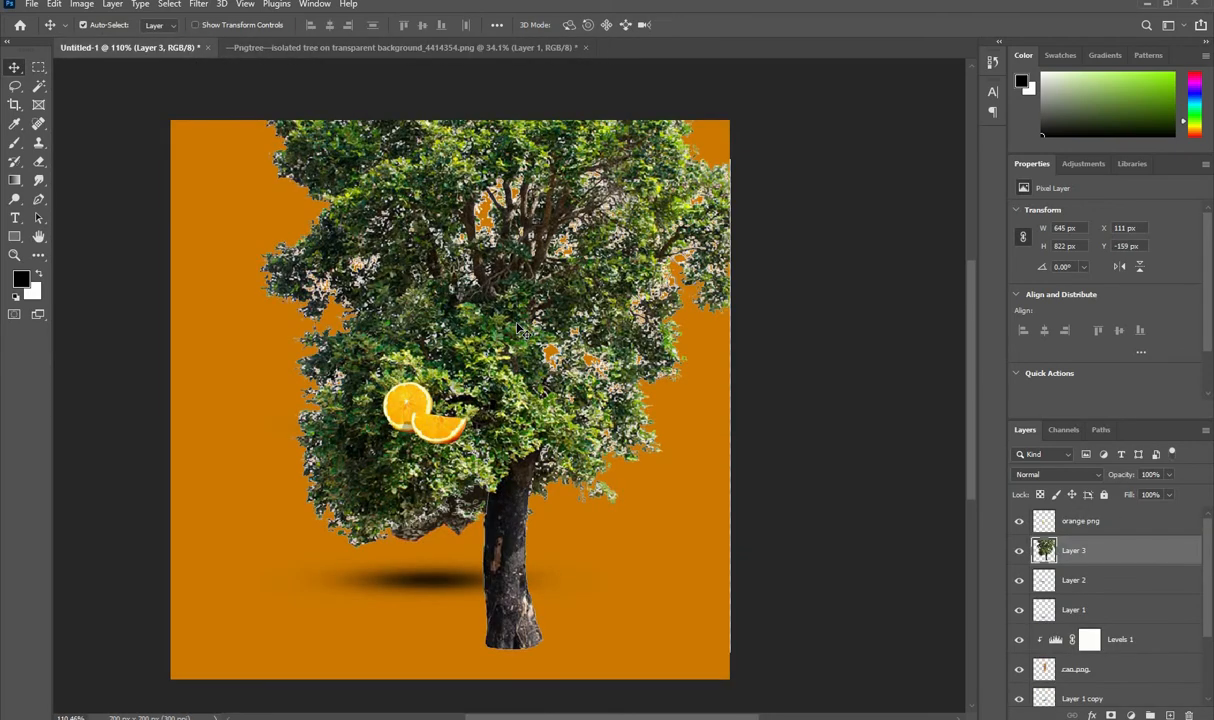
- Scale the tree to about 14.2% (92 × 117 px) and stand it on the grass near the island's right edge
key("ctrl+t")
left_click_drag(265, 328, 462, 341)
scroll(508, 343, "up", 4)
left_click_drag(618, 311, 602, 402)
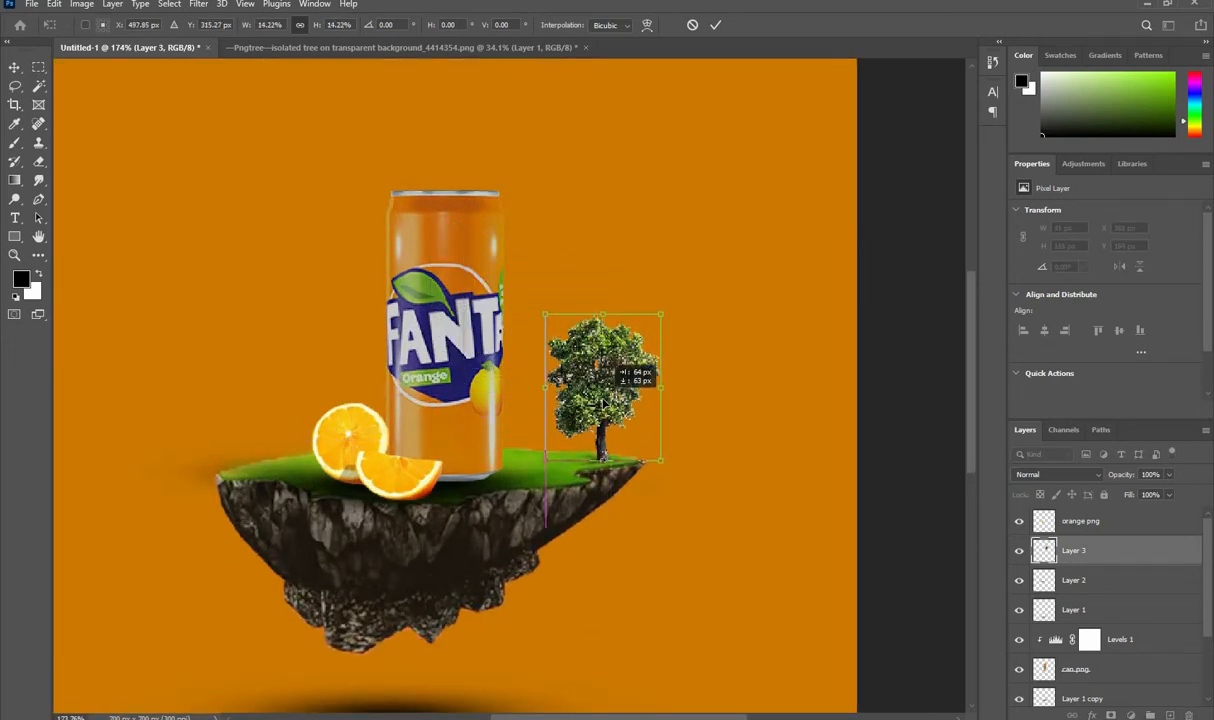
left_click(715, 24)
scroll(400, 345, "down", 4)
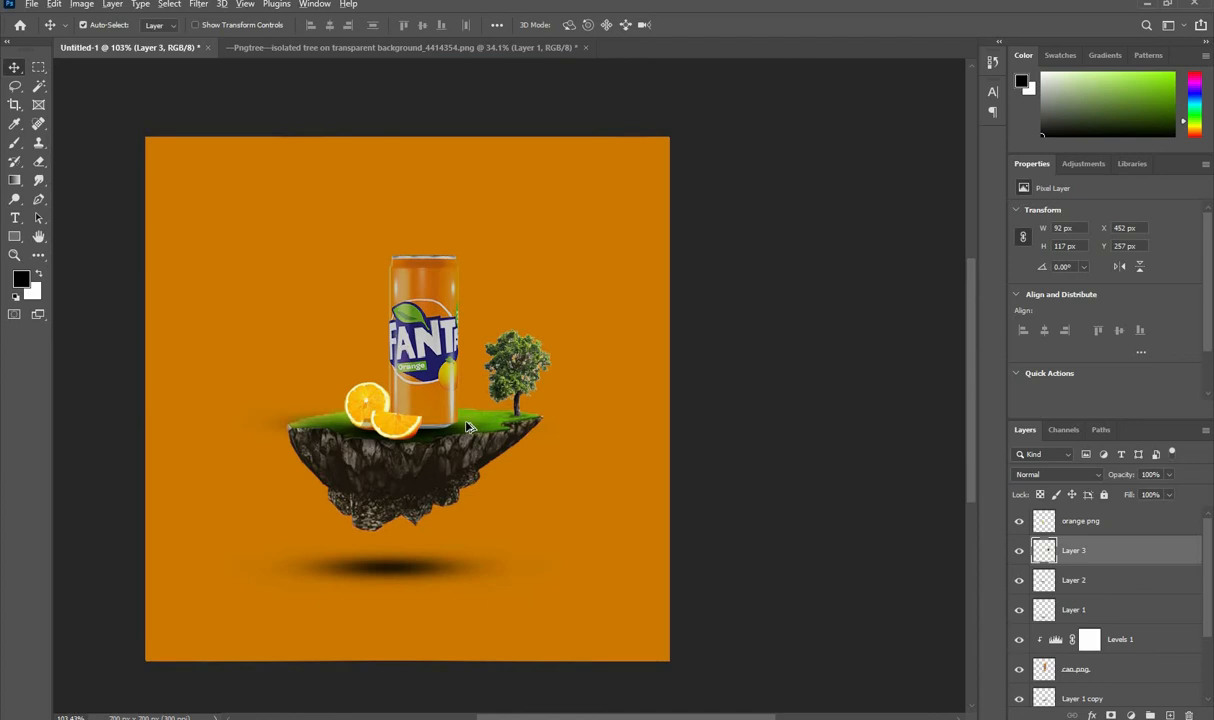
- Add a new layer directly below the tree layer
scroll(467, 427, "up", 4)
left_click(587, 403)
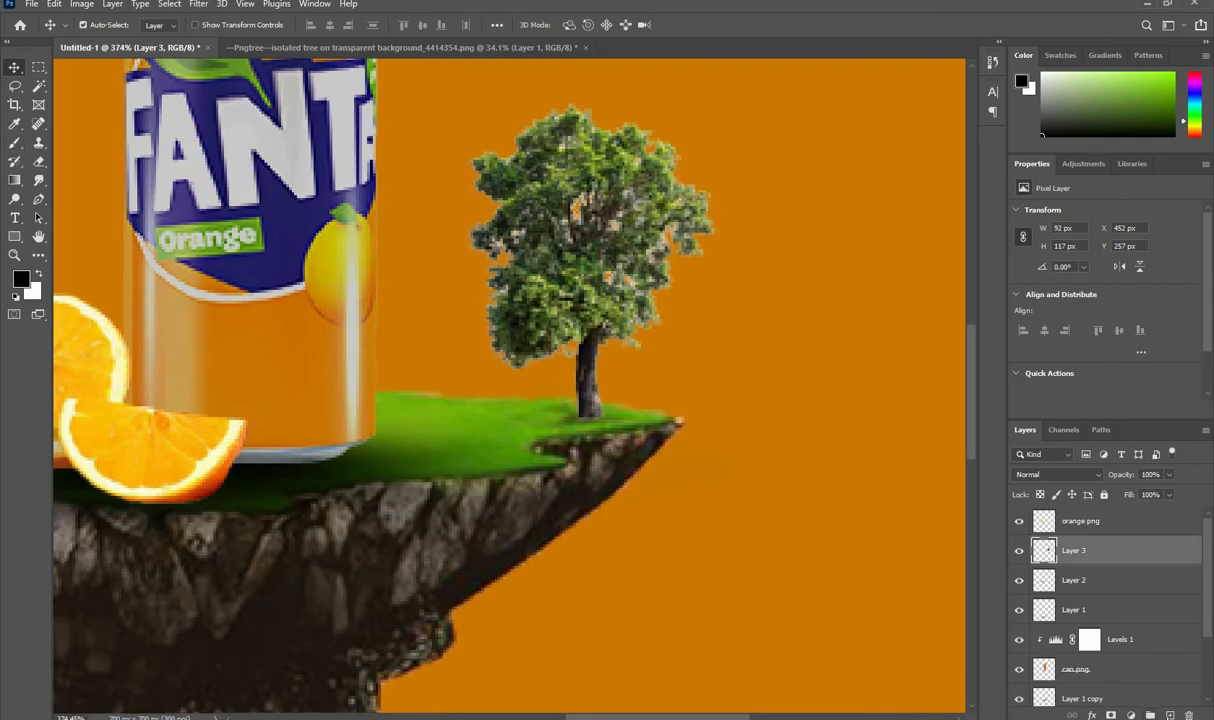
left_click(1170, 715)
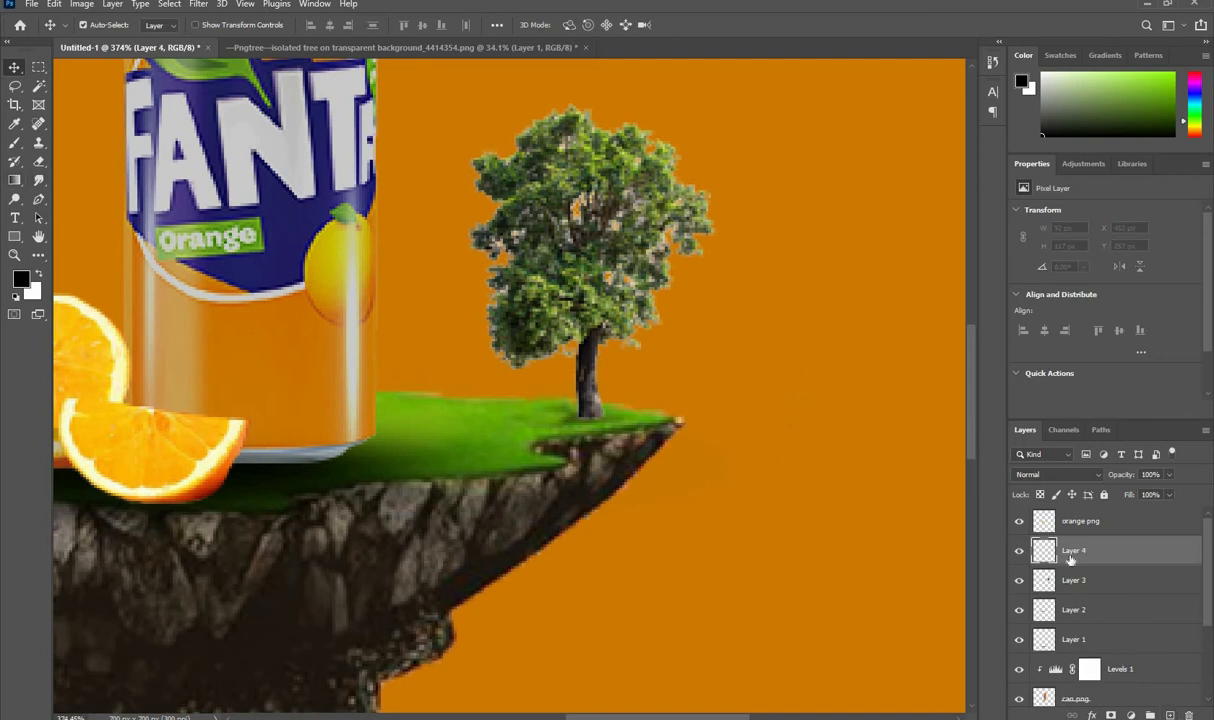
left_click_drag(1070, 557, 1077, 586)
- Brush a soft black shadow at 7% flow onto the grass around the base of the tree trunk
left_click(14, 141)
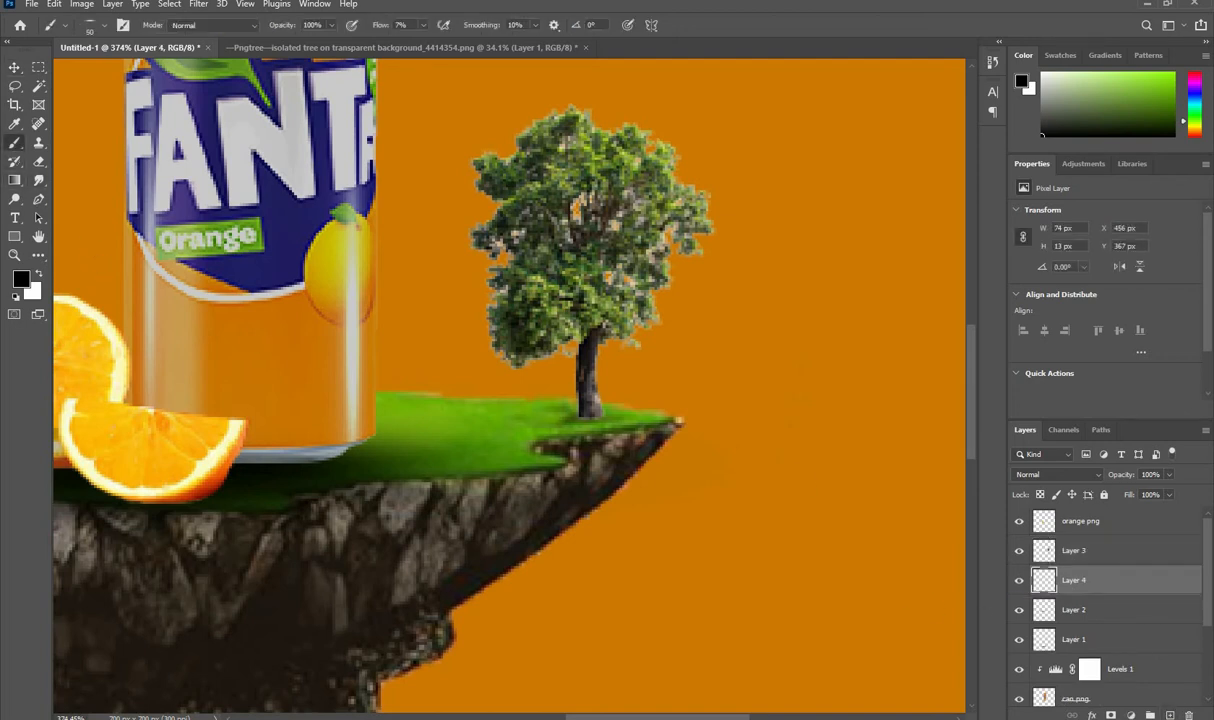
key("bracketleft")
left_click(553, 416)
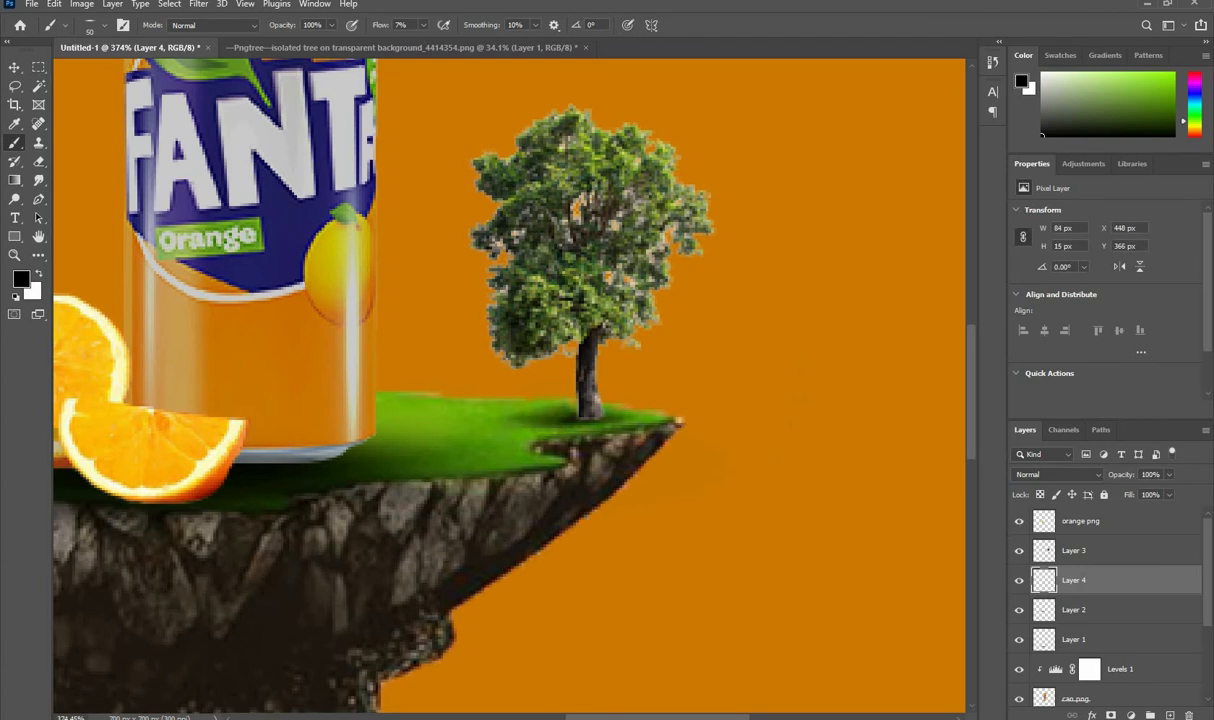
left_click(545, 412)
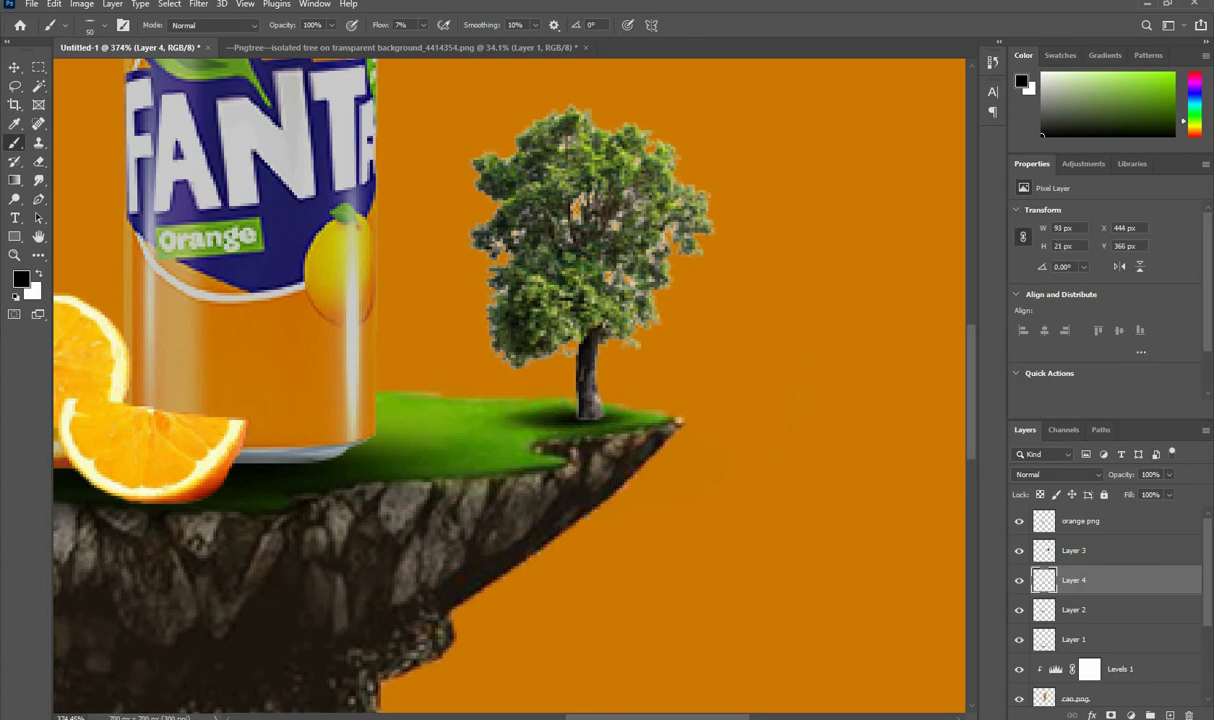
scroll(587, 371, "down", 5, "alt")
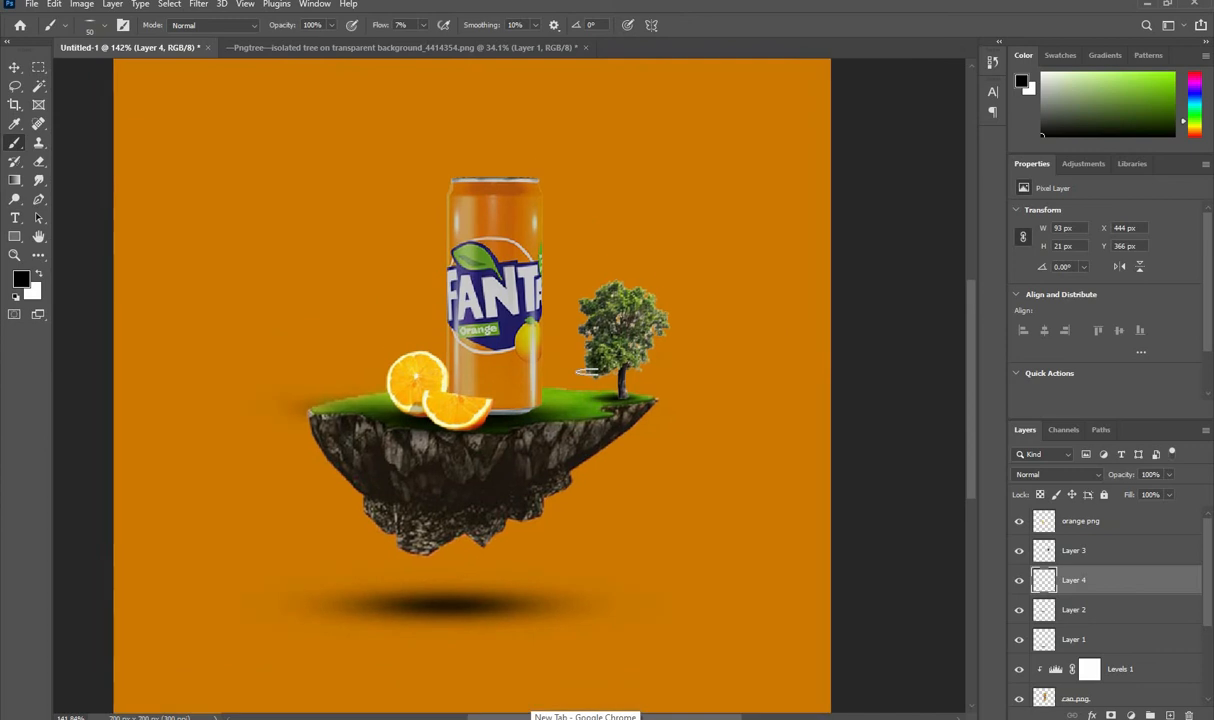
- Darken the tree with a clipped Levels adjustment, setting the output white to 213 and the midtones to 0.86
key("v")
left_click(616, 354)
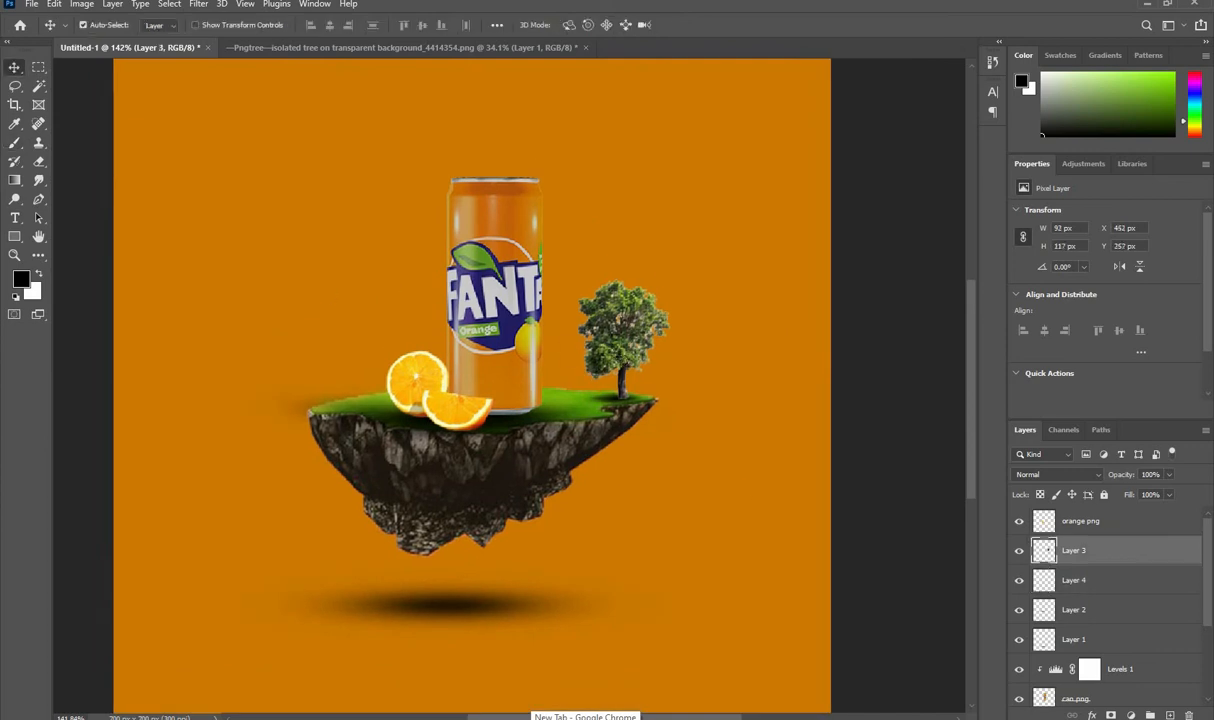
left_click(1130, 715)
left_click(1105, 531)
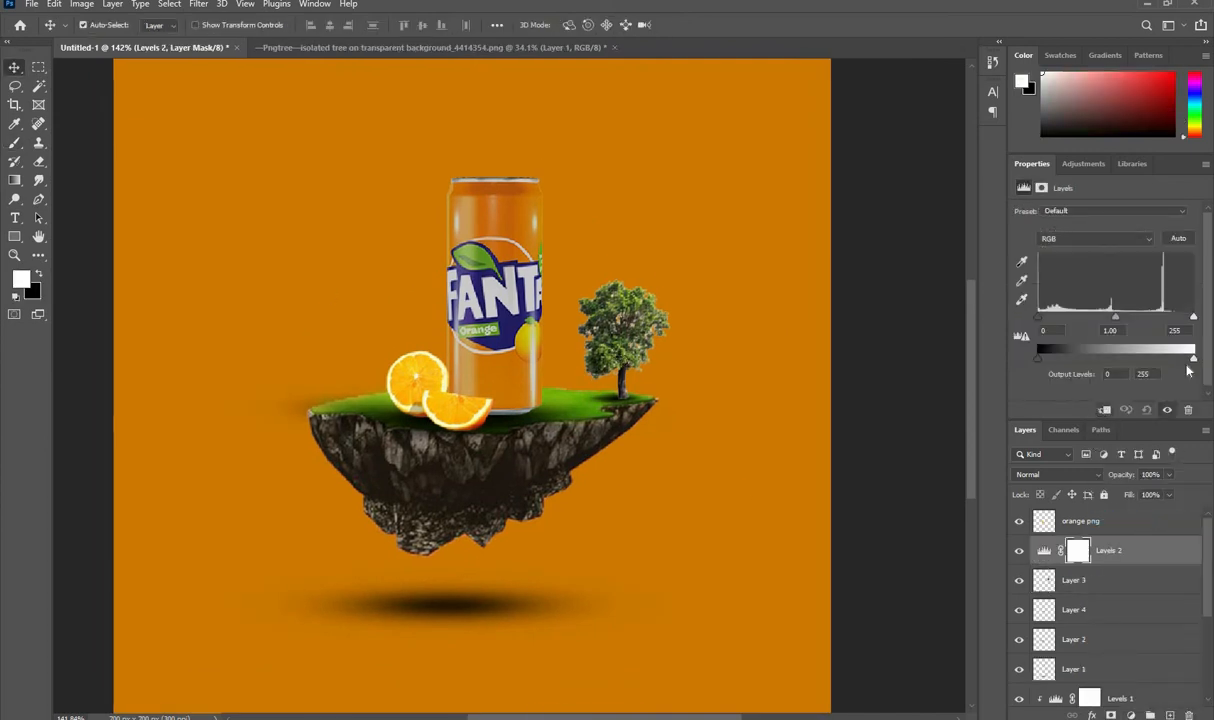
key("ctrl+alt+g")
left_click_drag(1192, 357, 1168, 358)
left_click_drag(1113, 326, 1124, 322)
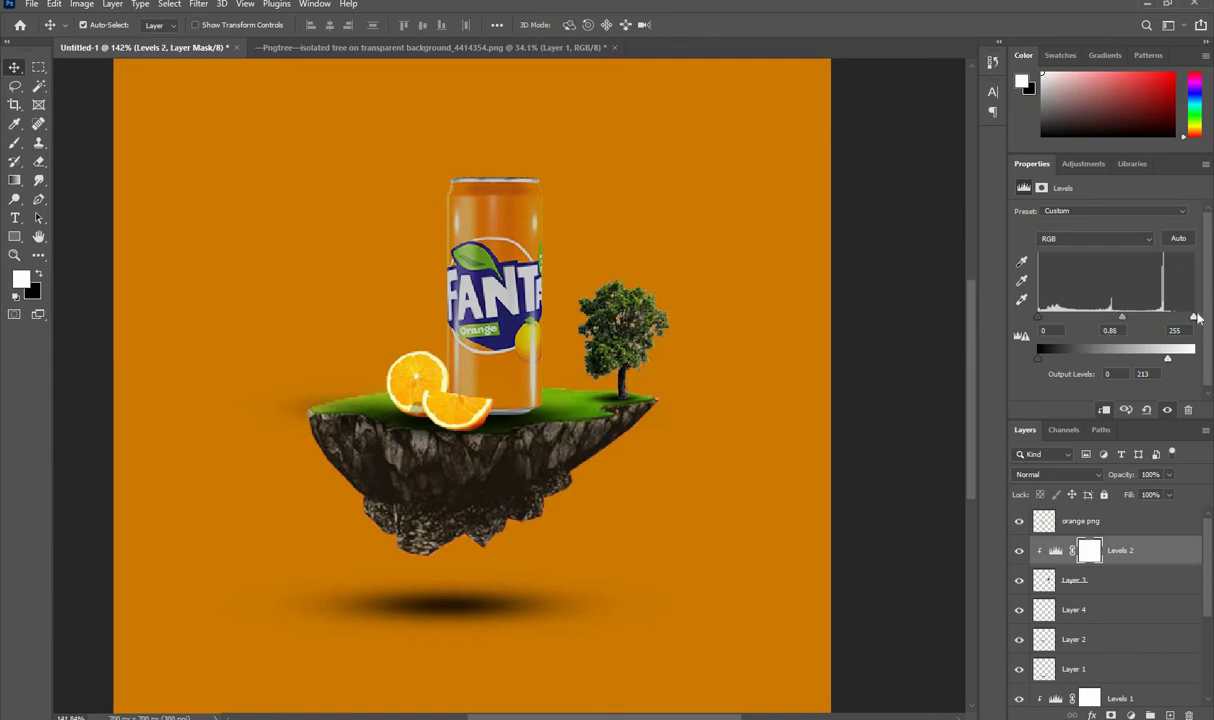
scroll(455, 465, "down", 3)
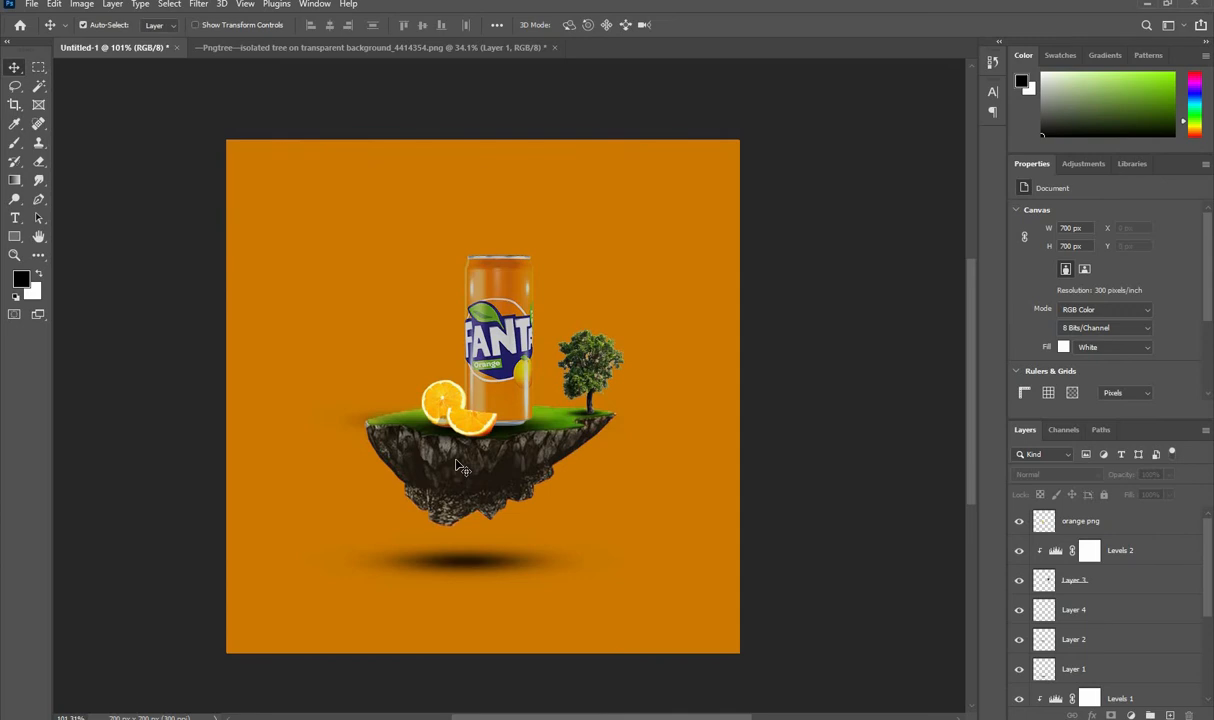
- Copy the white clouds from the transparent PNG source document into the composition
scroll(456, 450, "up", 1)
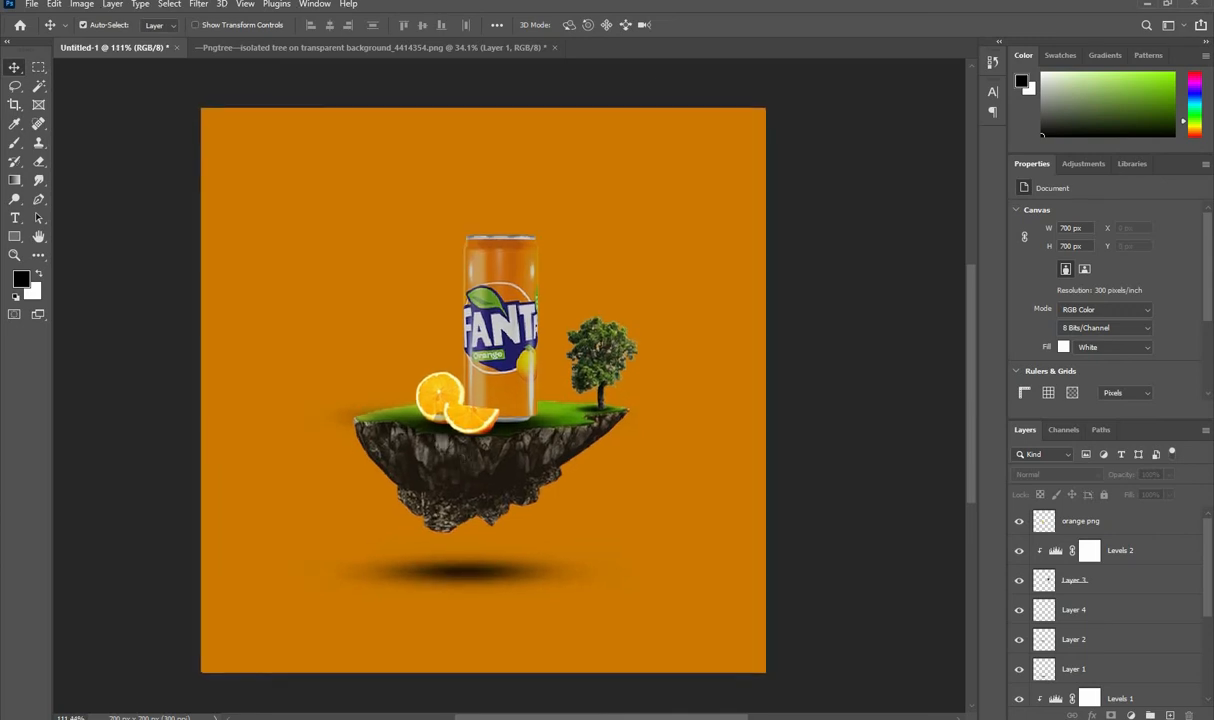
left_click(472, 49)
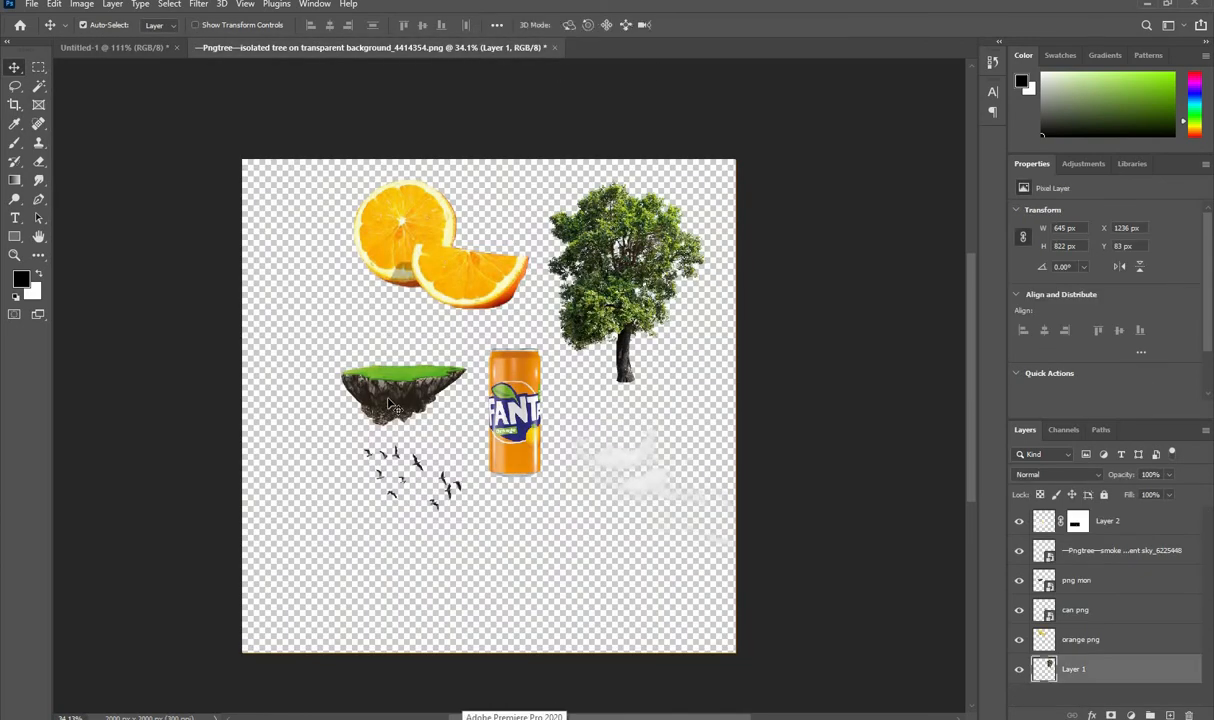
left_click_drag(652, 513, 455, 262)
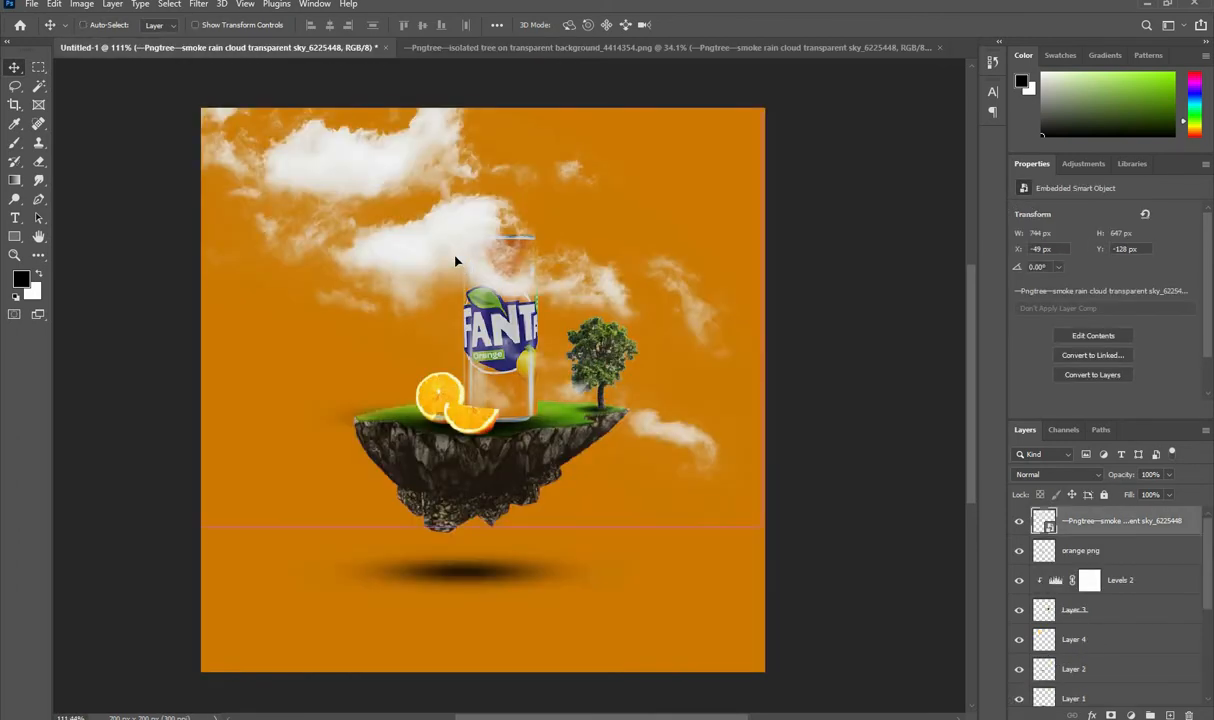
- Scale the clouds to about 14.6% (312 × 272 px) and position them over the can's top, extending toward the tree
key("ctrl+t")
key("ctrl+minus")
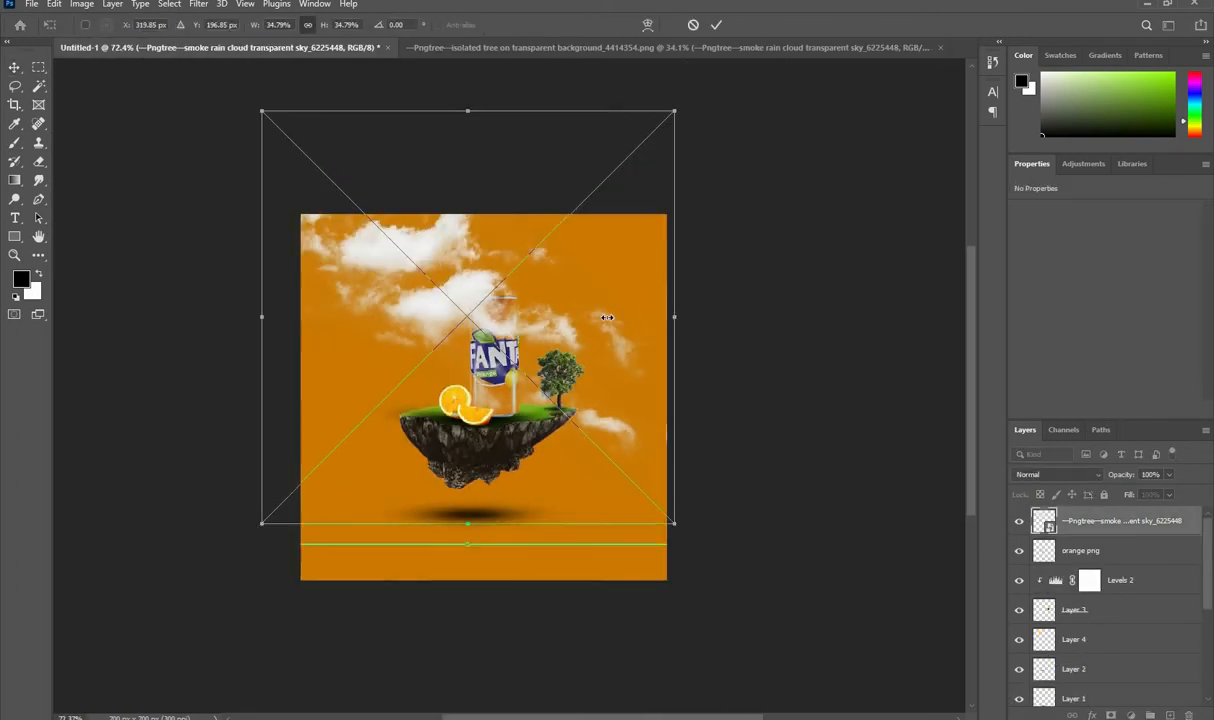
left_click_drag(607, 317, 568, 316)
scroll(465, 320, "up", 5)
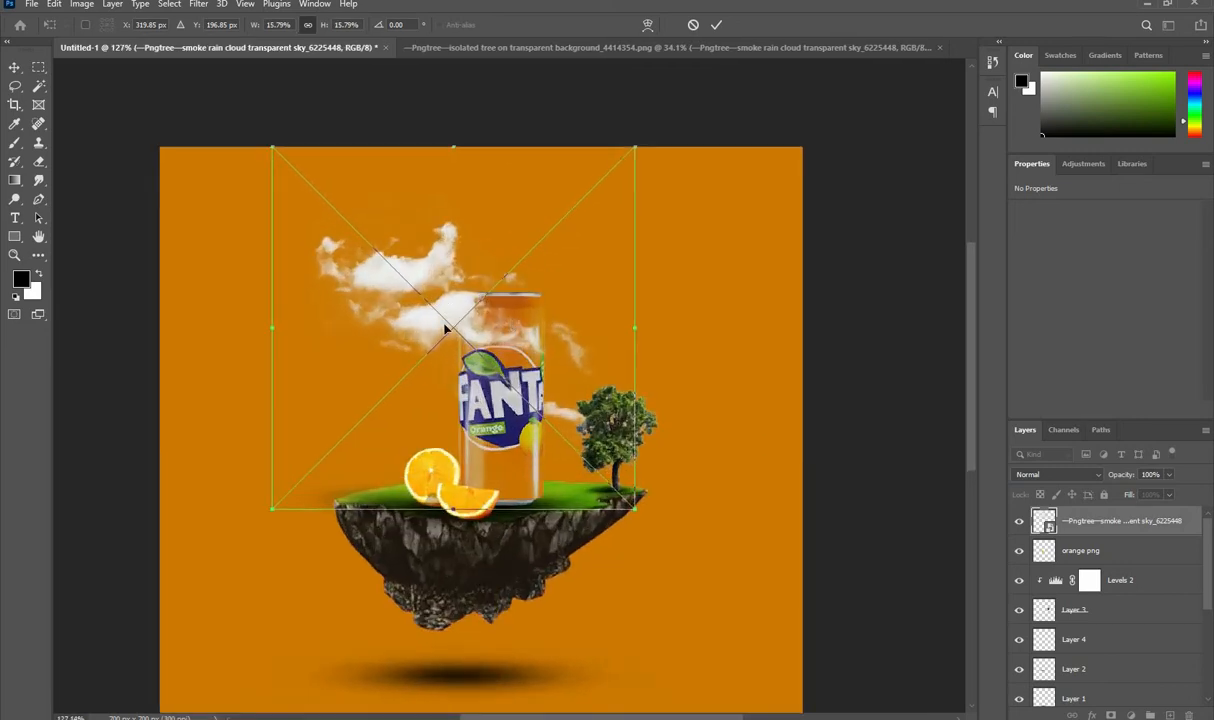
left_click_drag(446, 327, 576, 313)
left_click_drag(727, 325, 751, 330)
left_click_drag(588, 330, 556, 314)
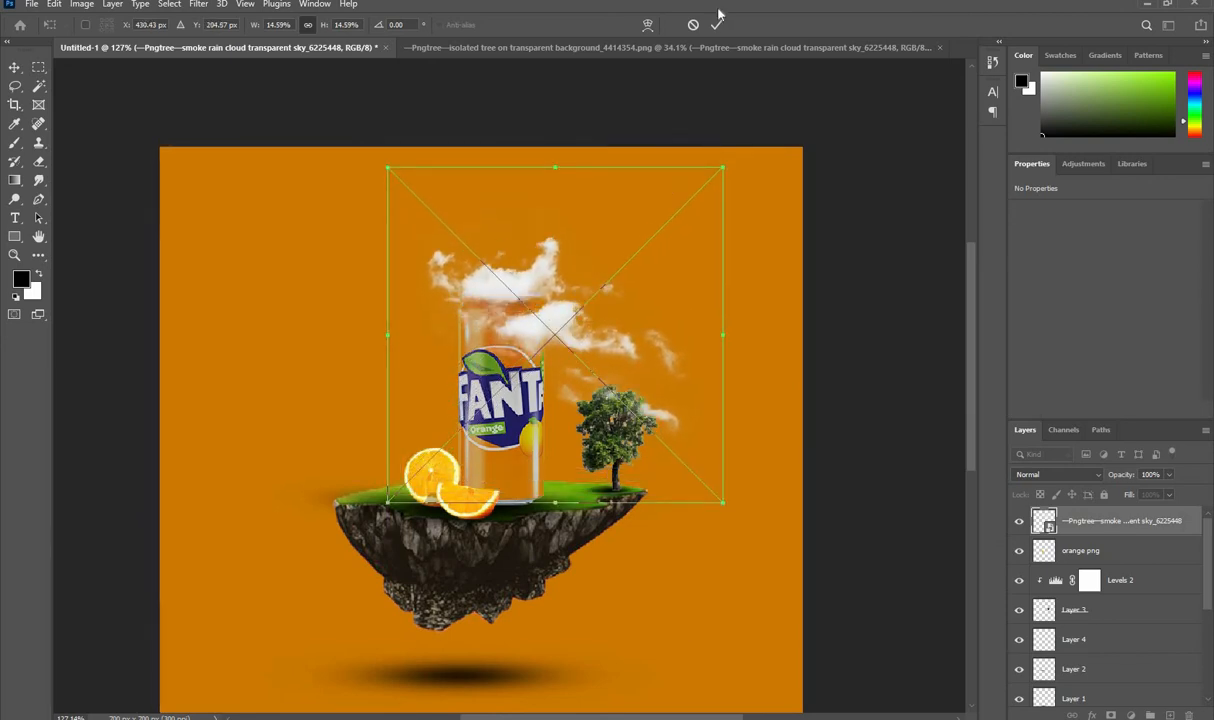
left_click(716, 24)
- Rasterize the cloud layer and erase the stray wisps around and above the tree, keeping the main clouds at the can's top
scroll(345, 255, "down", 2)
scroll(325, 295, "up", 3)
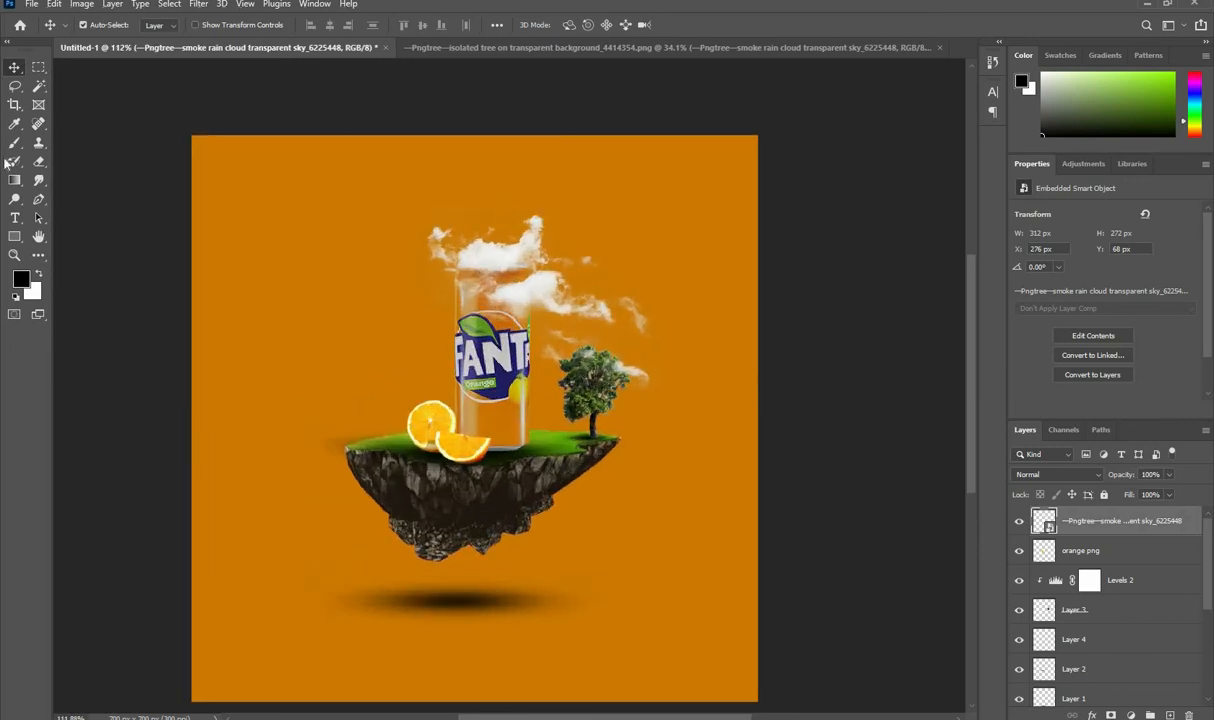
left_click(38, 161)
left_click(632, 323)
left_click(545, 275)
mouse_move(638, 374)
left_mouse_down()
mouse_move(547, 340)
mouse_move(595, 346)
mouse_move(635, 297)
left_mouse_up()
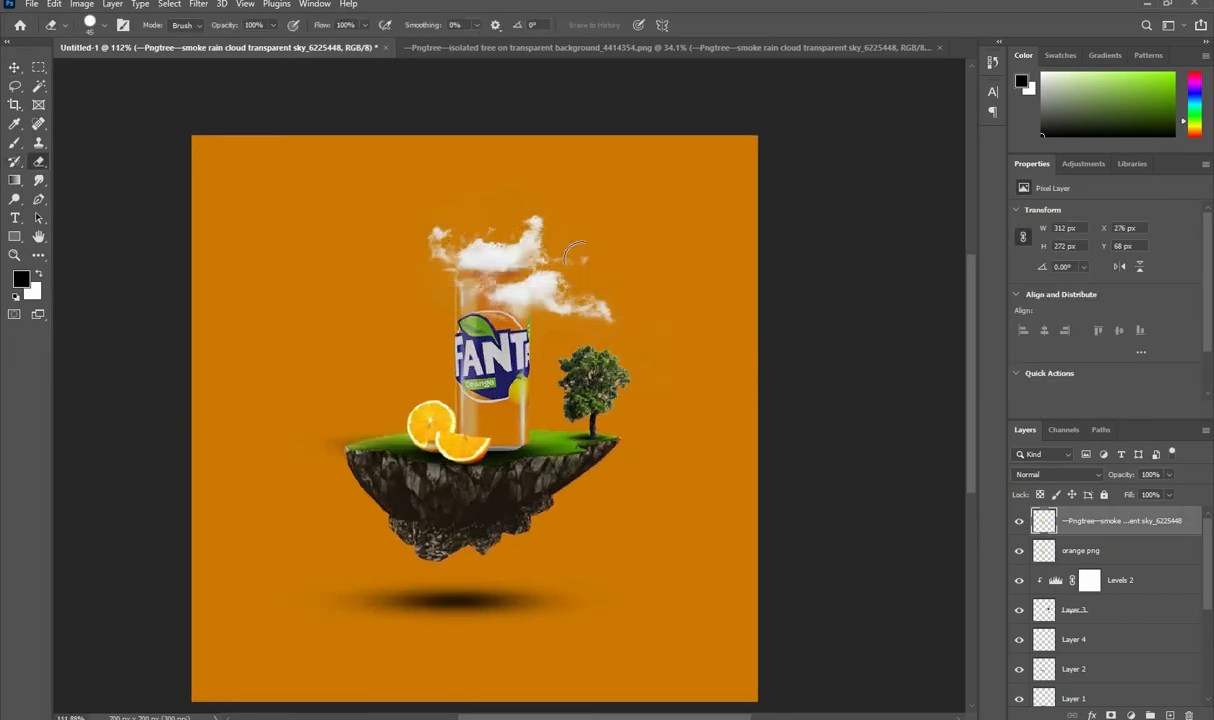
key("ctrl+z")
key("ctrl+z")
mouse_move(634, 370)
left_mouse_down()
mouse_move(568, 339)
mouse_move(552, 352)
mouse_move(620, 366)
mouse_move(624, 283)
left_mouse_up()
left_click(15, 67)
- Copy the flock of birds from the source document into the composition and flip it horizontally
scroll(550, 335, "down", 2)
left_click(432, 50)
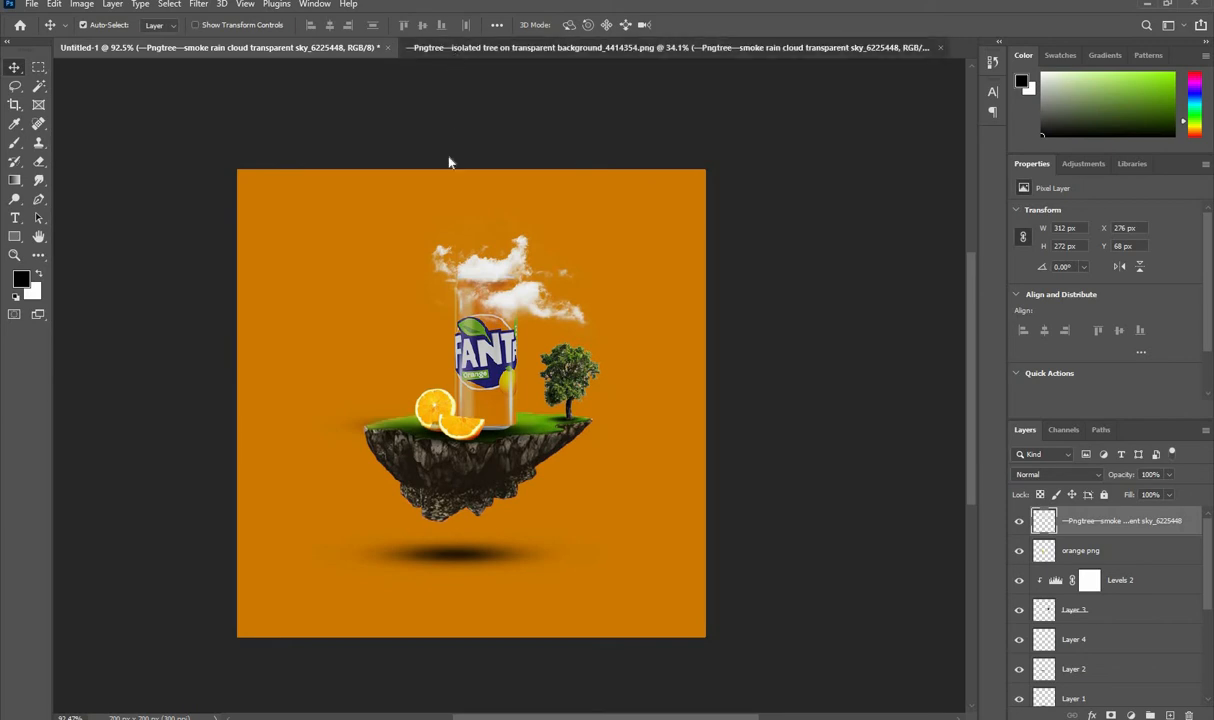
left_click_drag(420, 470, 518, 317)
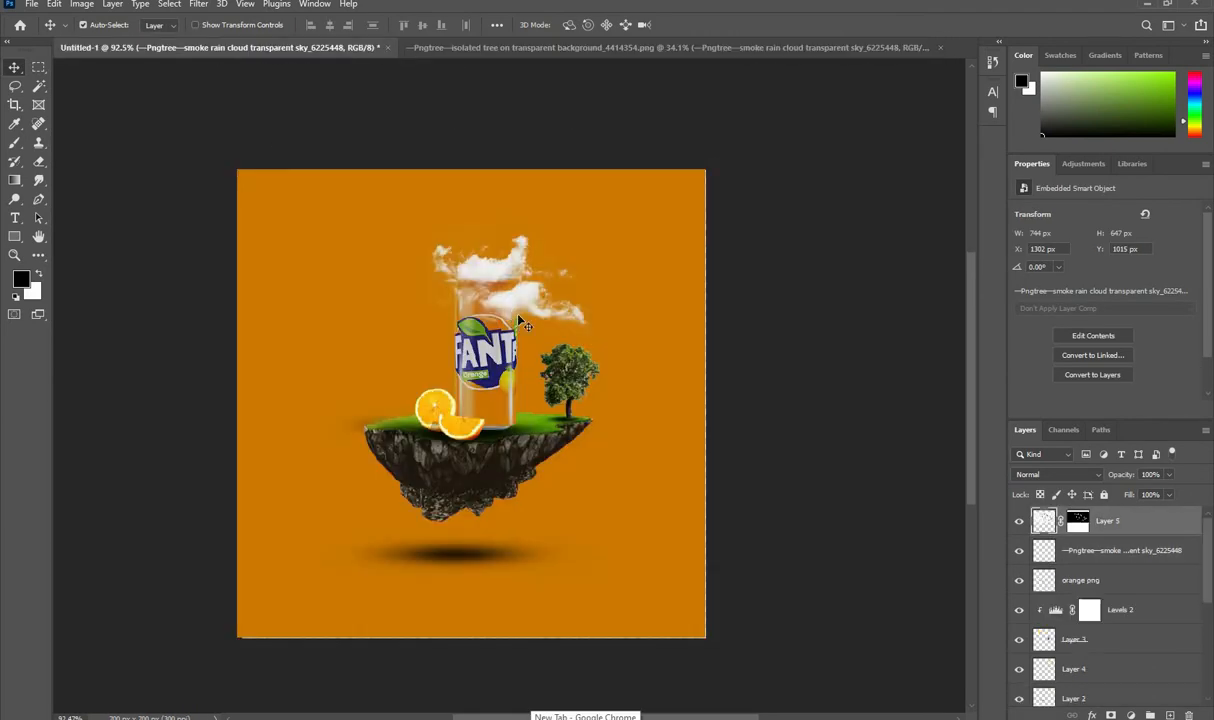
key("ctrl+t")
right_click(534, 205)
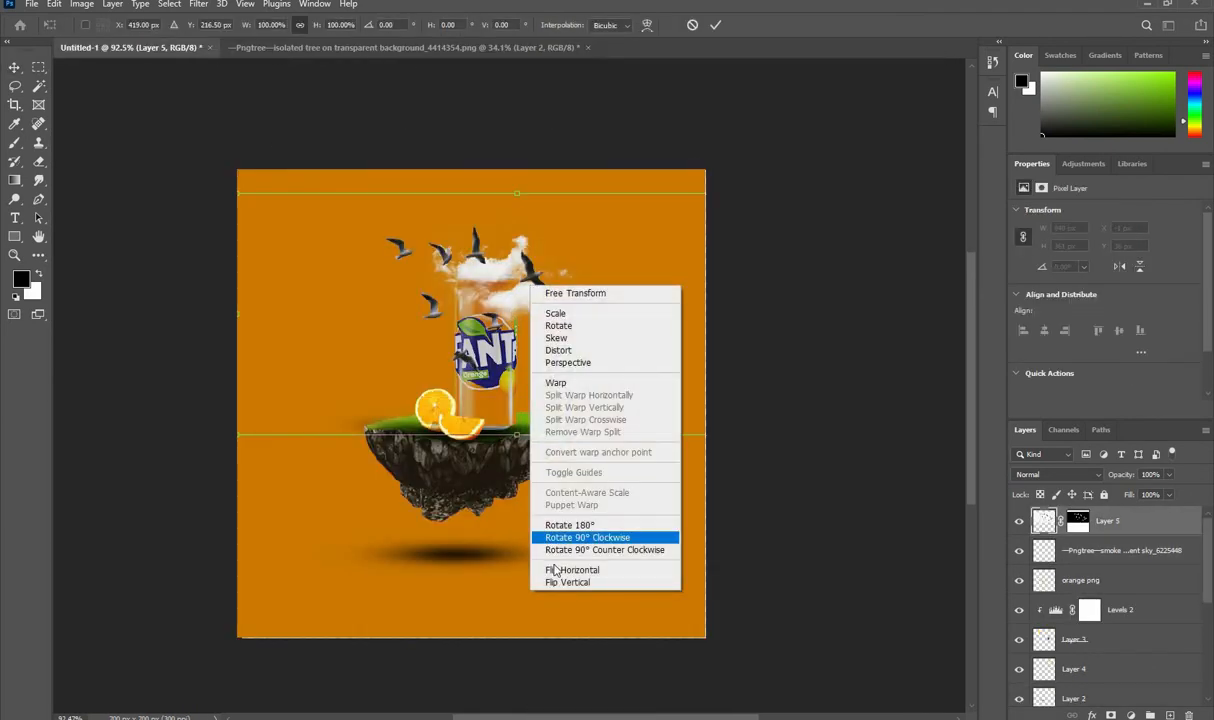
left_click(572, 569)
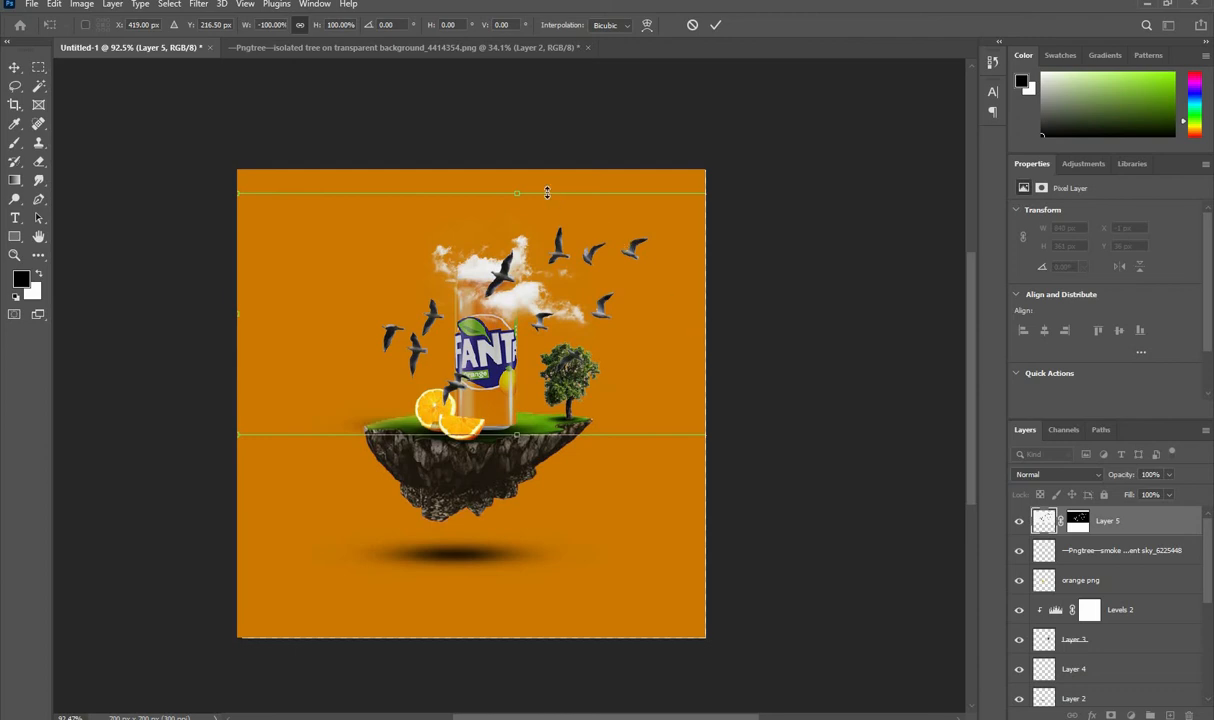
- Scale the birds to about 19.4% and place them to the right of the upper cloud above the can
scroll(661, 338, "down", 2)
left_click_drag(713, 316, 590, 233)
scroll(537, 315, "up", 4)
left_click_drag(677, 254, 648, 254)
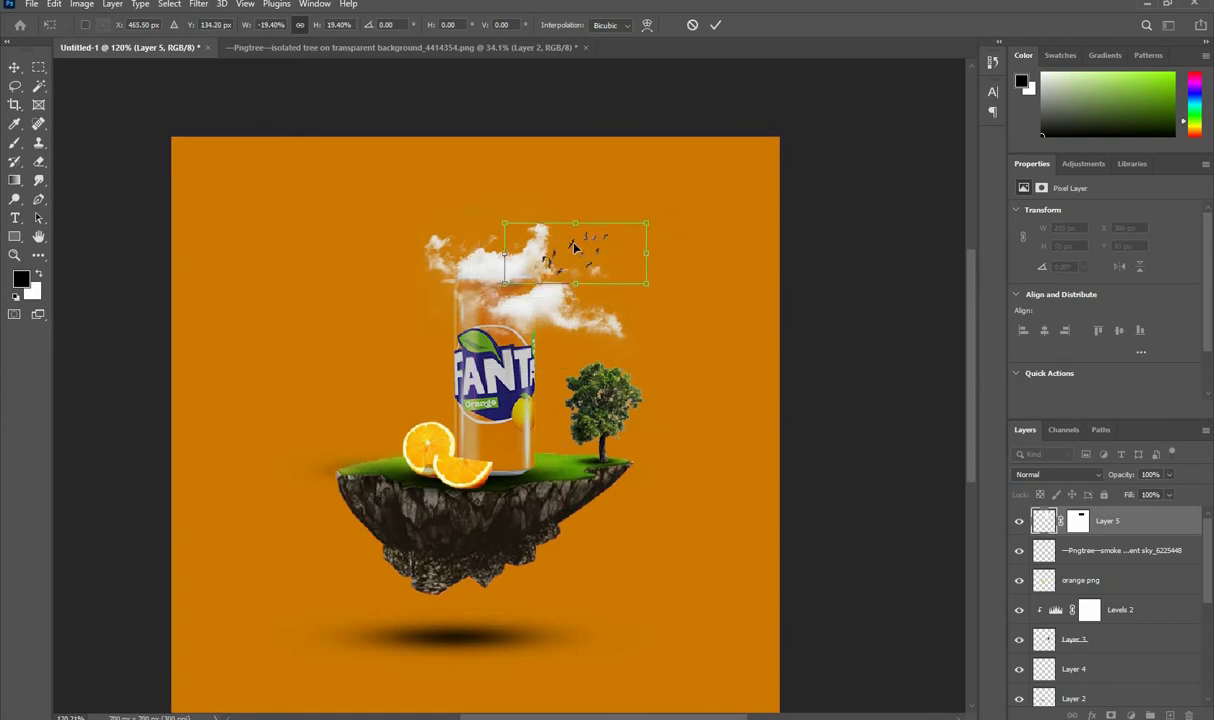
mouse_move(575, 248)
left_mouse_down()
mouse_move(591, 241)
mouse_move(578, 241)
left_mouse_up()
key("Return")
- Erase the leftover fragments around the flock on the birds layer
scroll(451, 238, "down", 2)
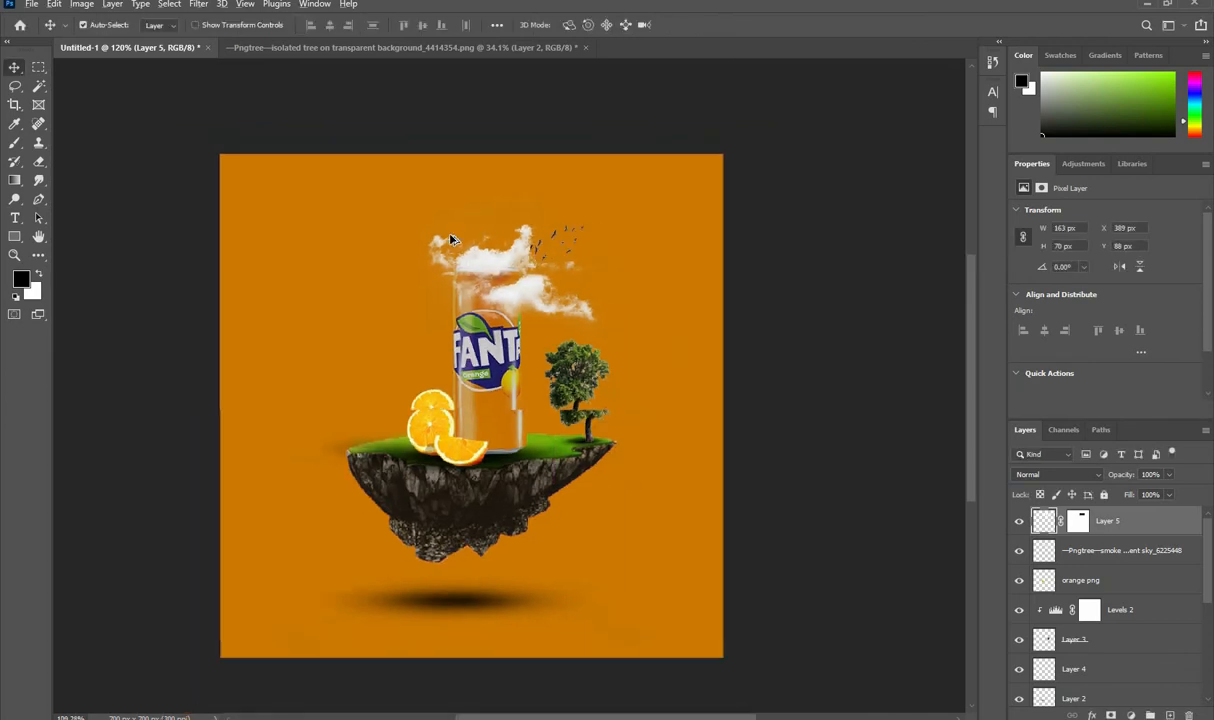
scroll(451, 238, "down", 1)
scroll(435, 215, "up", 2)
key("e")
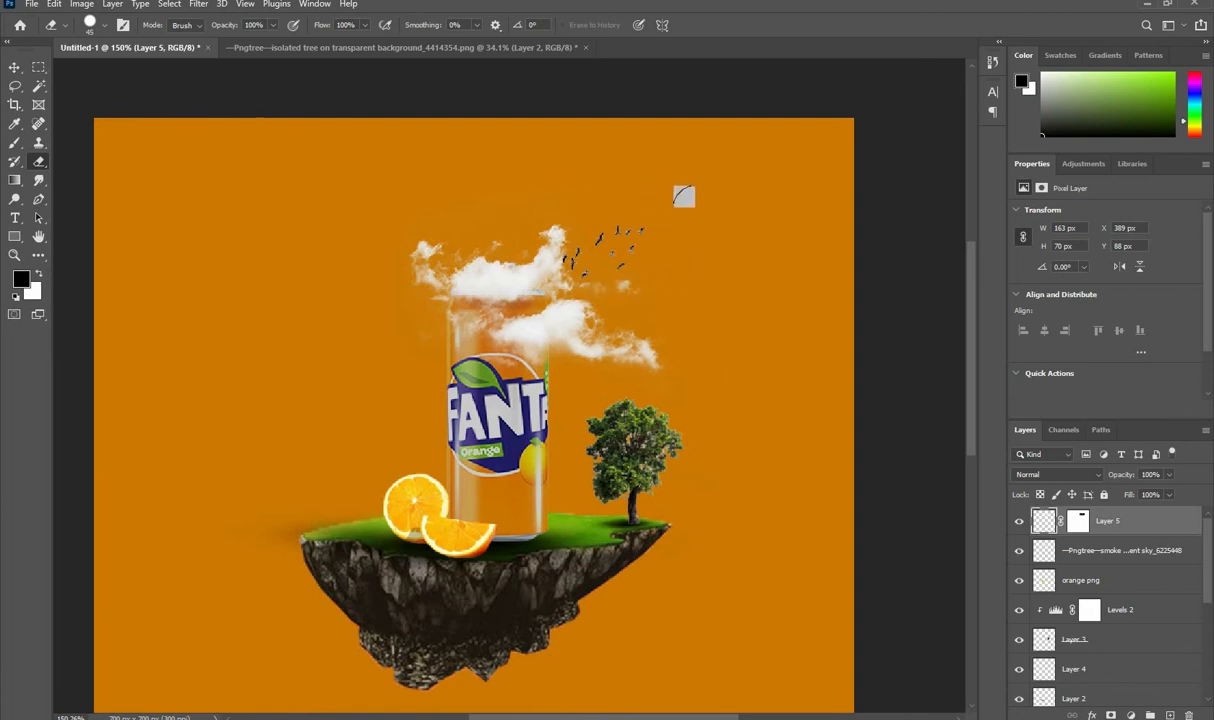
left_click(16, 67)
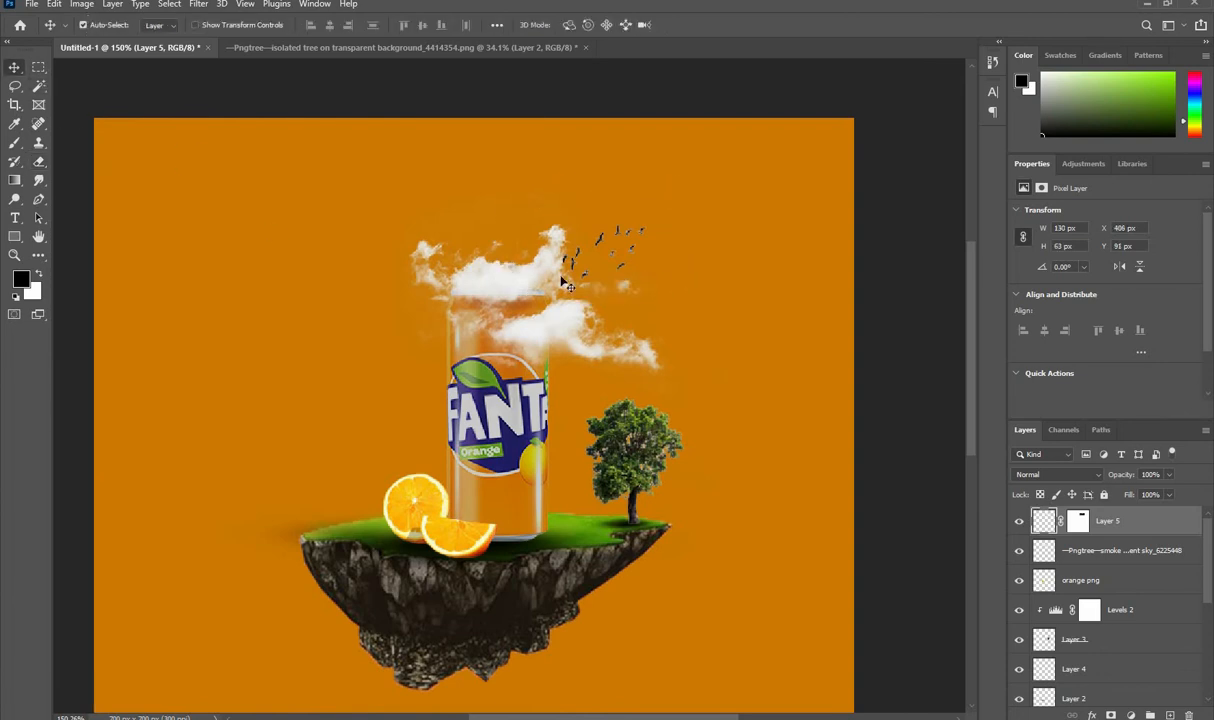
- Darken the birds with a Levels adjustment clipped to their layer, lowering the output white level
left_click(1130, 715)
left_click(1125, 517)
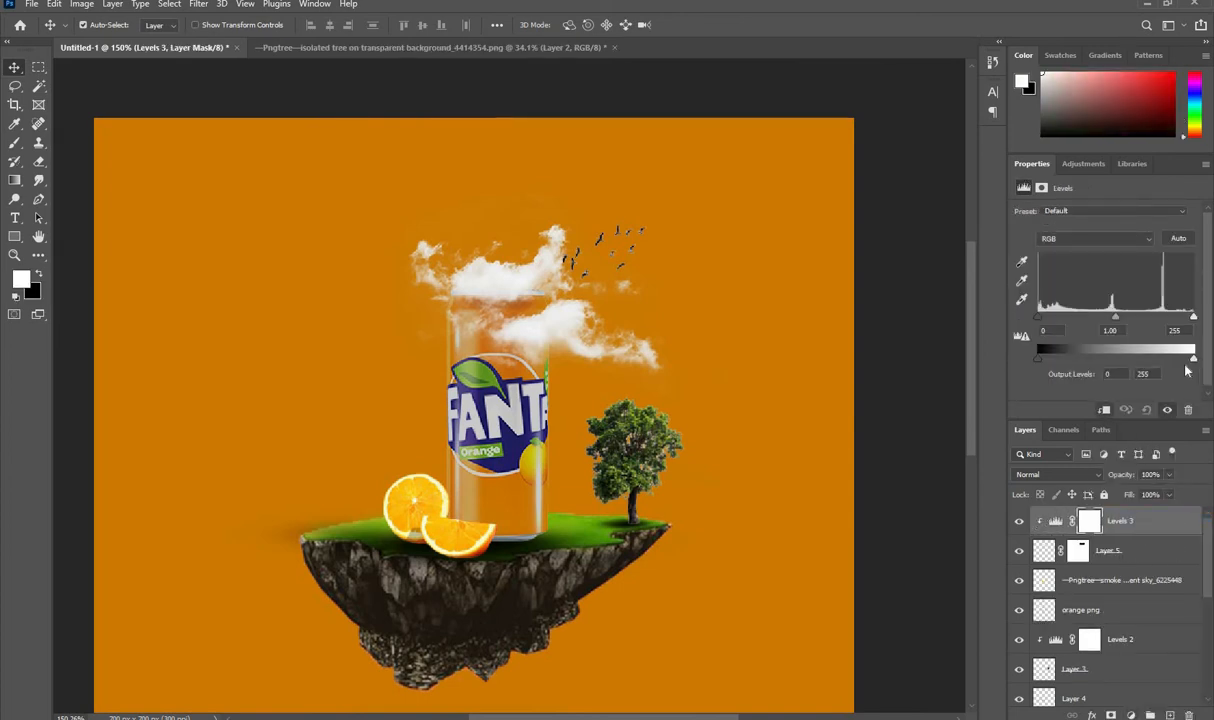
left_click_drag(1192, 357, 1131, 357)
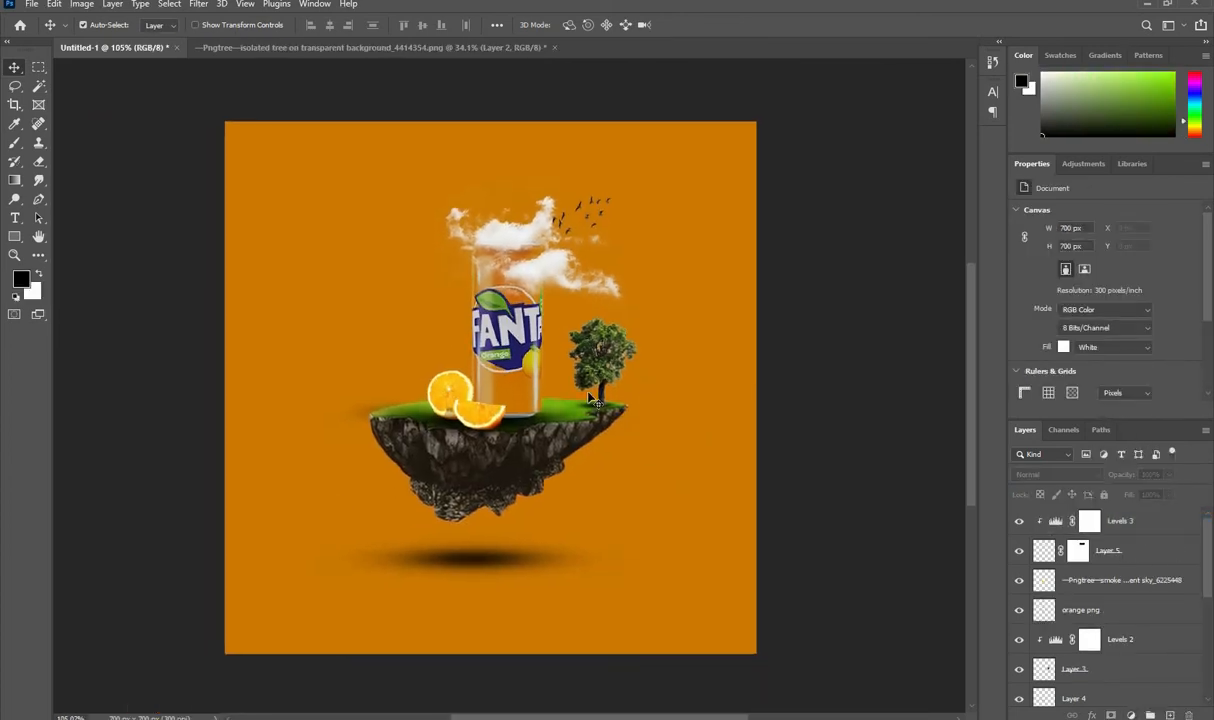
- Copy the clouds from the source document into the composition again, over the left side of the floating island
left_click_drag(540, 392, 551, 392)
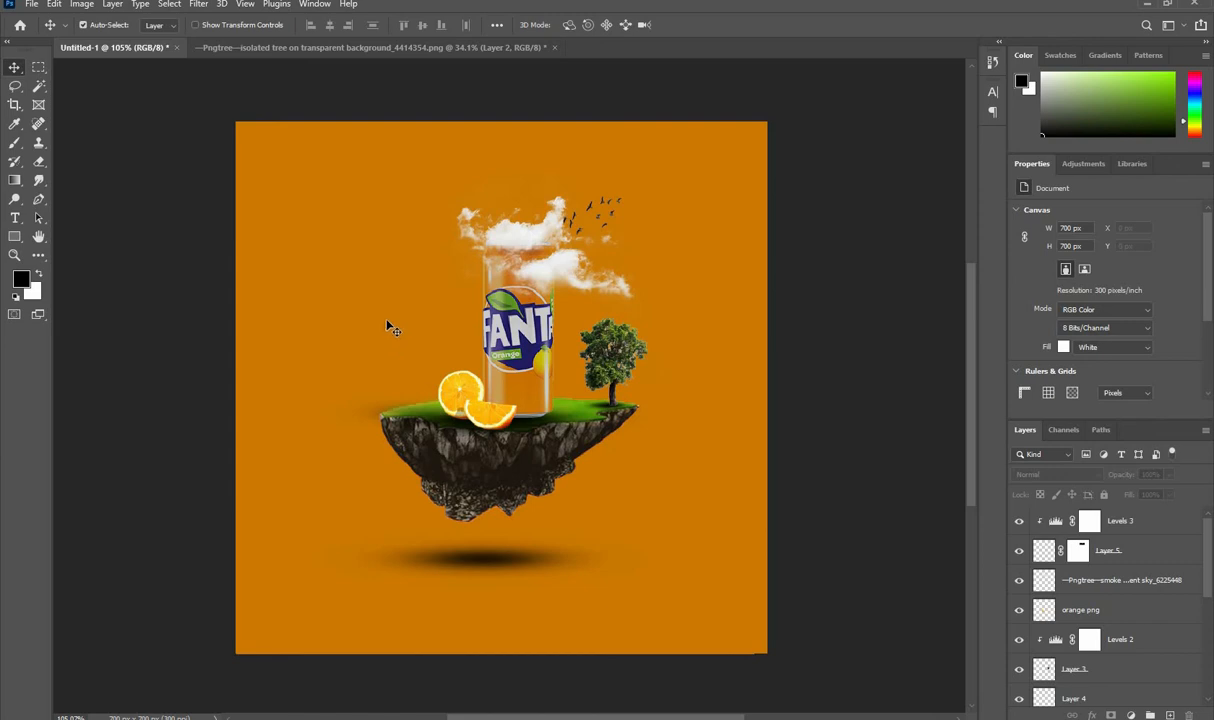
left_click(480, 48)
left_click_drag(631, 477, 355, 425)
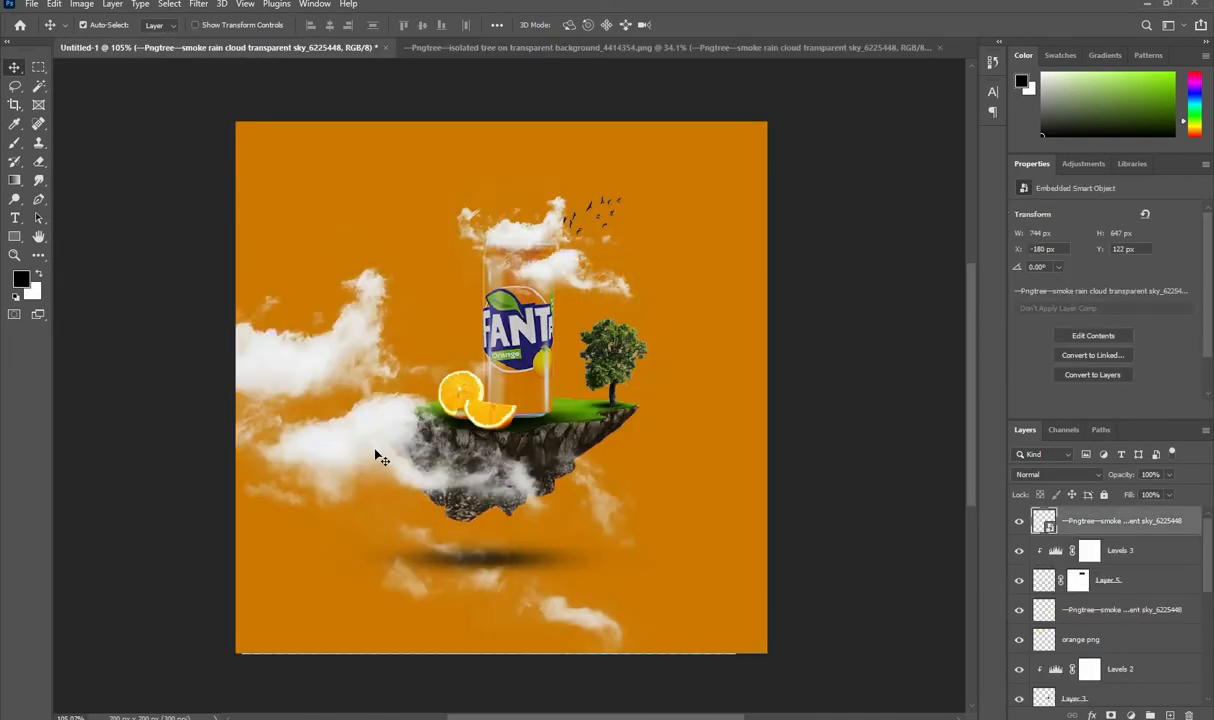
- Scale the new clouds to about 216 by 188 px and place them at the left edge of the grass island
key("ctrl+t")
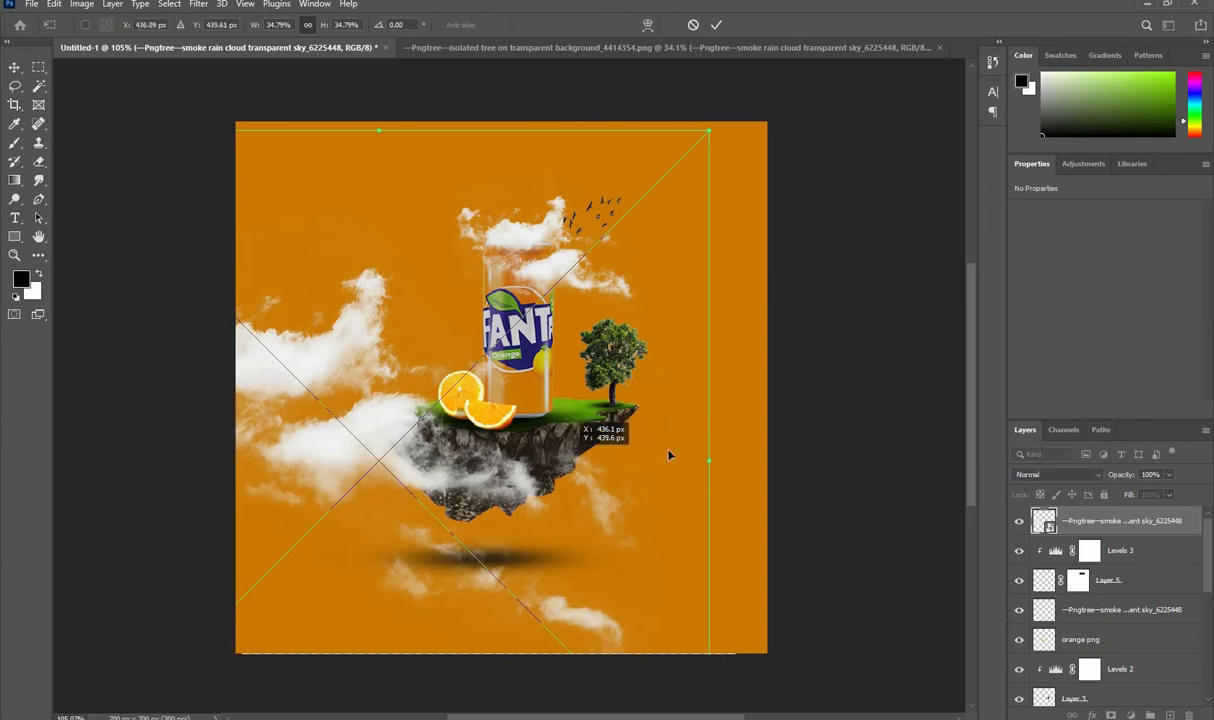
left_click_drag(710, 460, 381, 395)
left_click(713, 27)
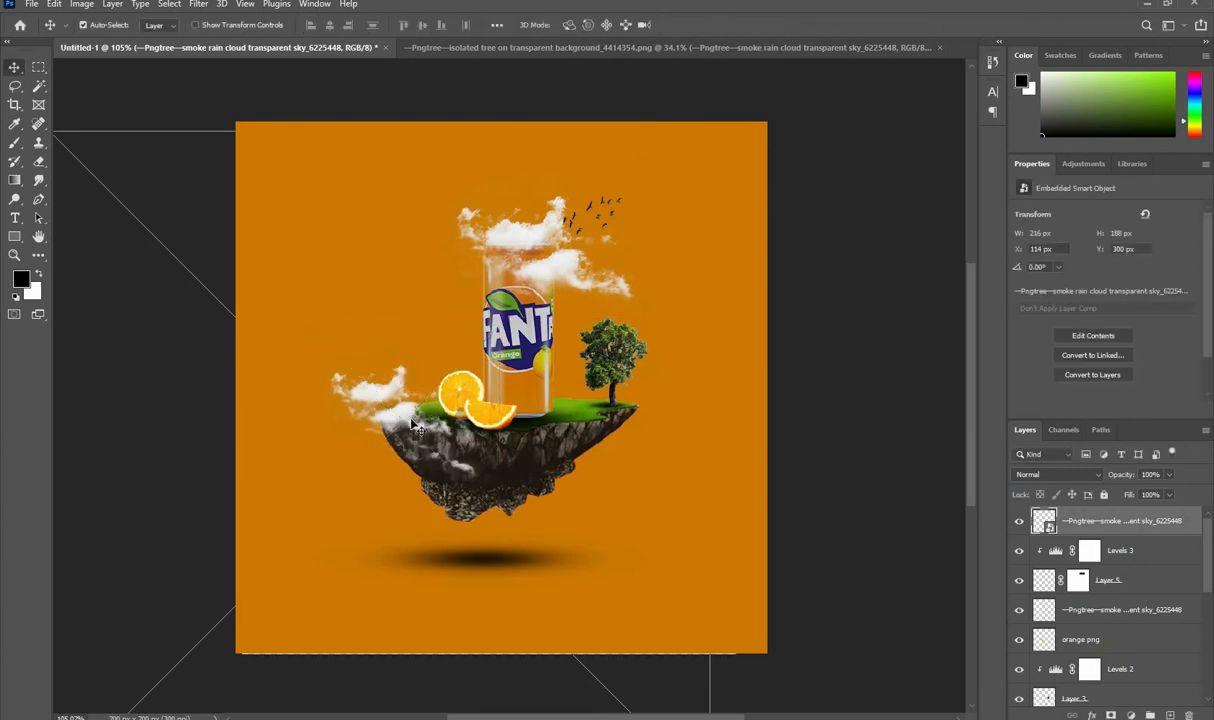
- Rasterize the new cloud layer and erase its lower puffs overlapping the left side of the island
scroll(390, 410, "up", 3)
key("e")
left_click(480, 525)
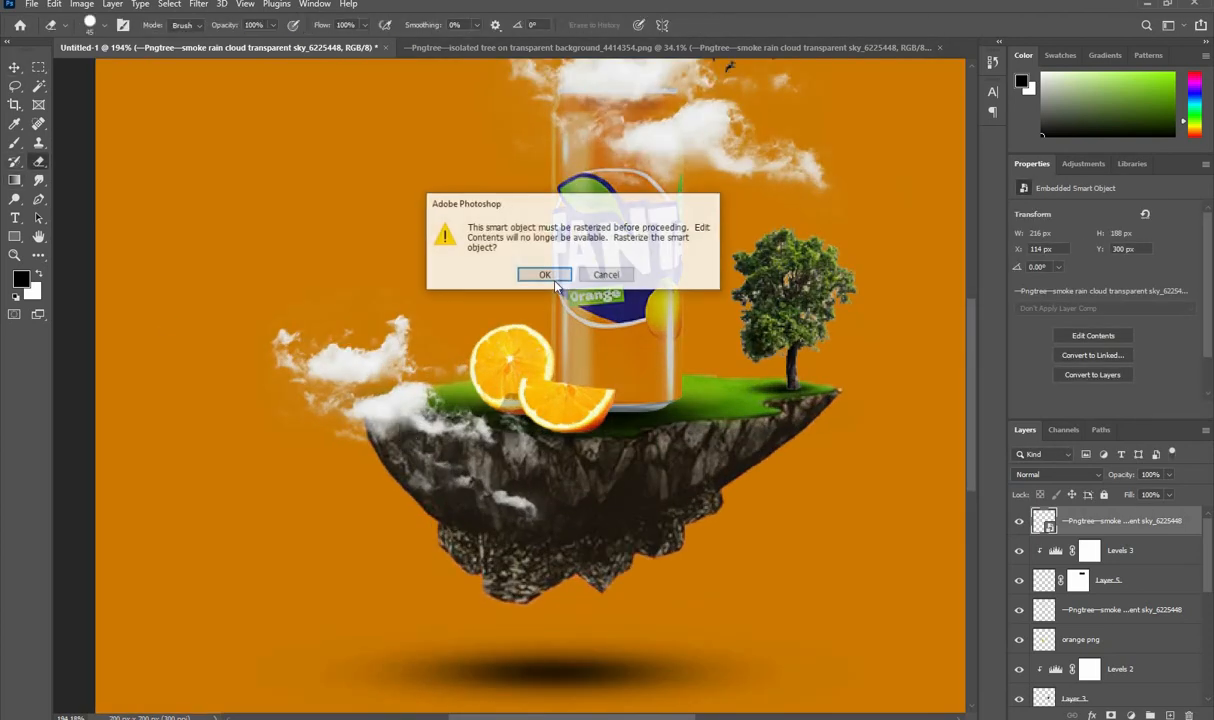
key("Return")
mouse_move(505, 495)
left_mouse_down()
mouse_move(440, 440)
mouse_move(380, 453)
left_mouse_up()
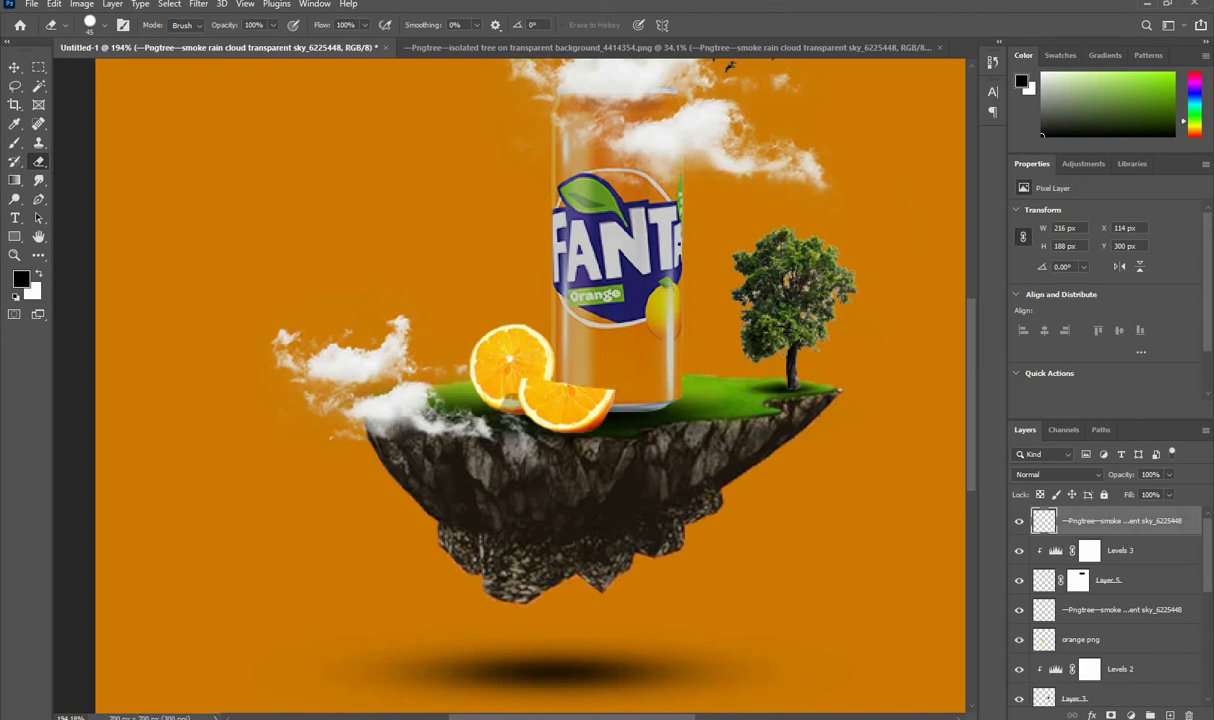
mouse_move(330, 414)
left_mouse_down()
mouse_move(482, 404)
mouse_move(372, 392)
mouse_move(328, 405)
left_mouse_up()
- Lower the remaining small cloud by about 10 px so it sits beside the island's left edge
left_click(14, 67)
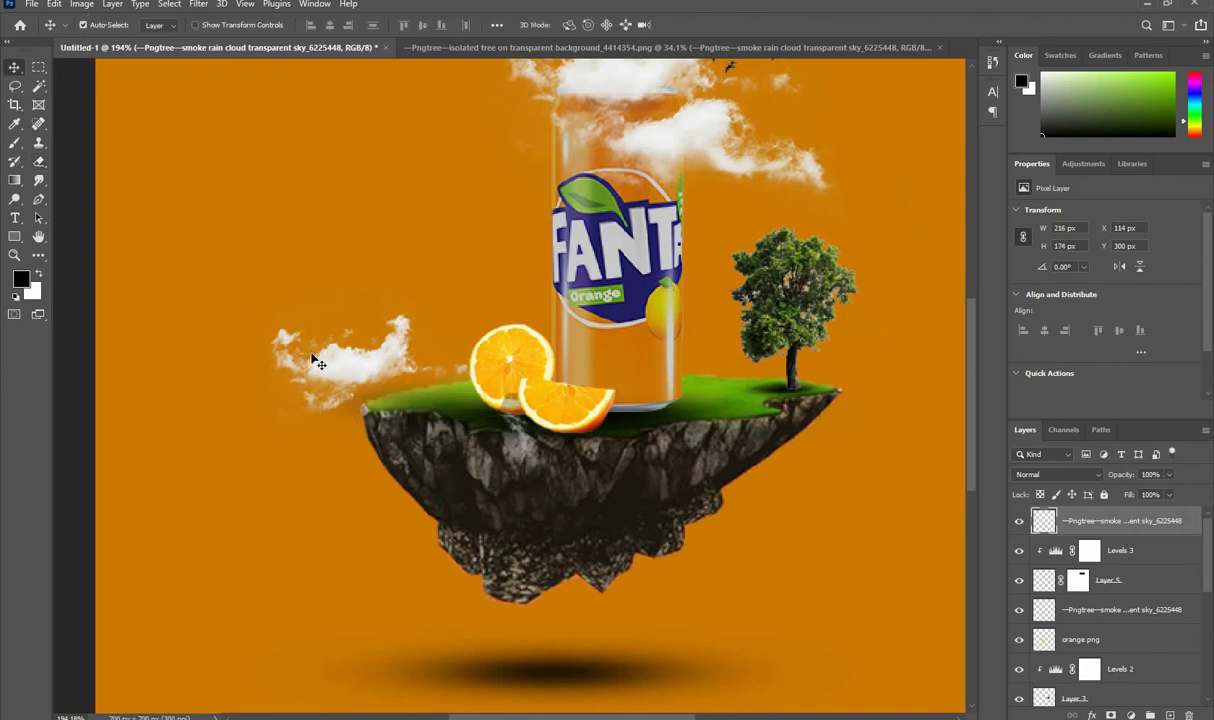
mouse_move(314, 357)
left_mouse_down()
mouse_move(333, 373)
mouse_move(305, 370)
left_mouse_up()
key("e")
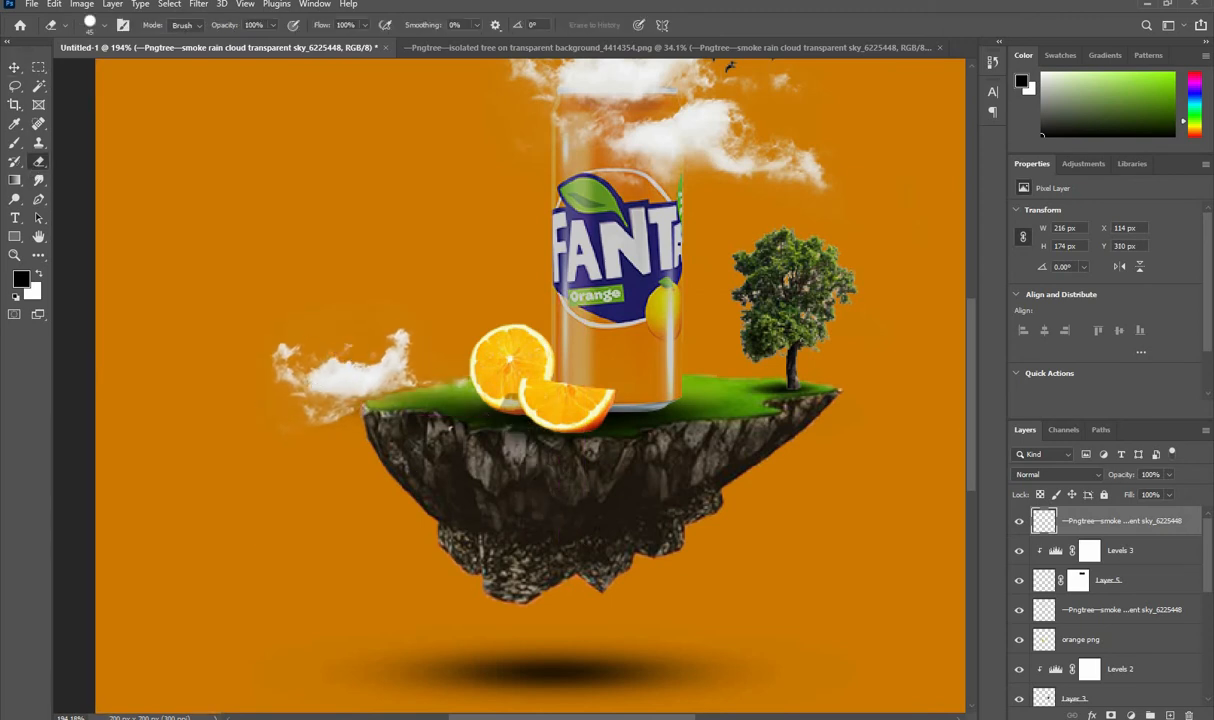
- Duplicate the bird flock, place the copy above the small left cloud and scale it down
key("v")
scroll(292, 380, "down", 3)
left_click_drag(585, 232, 330, 390)
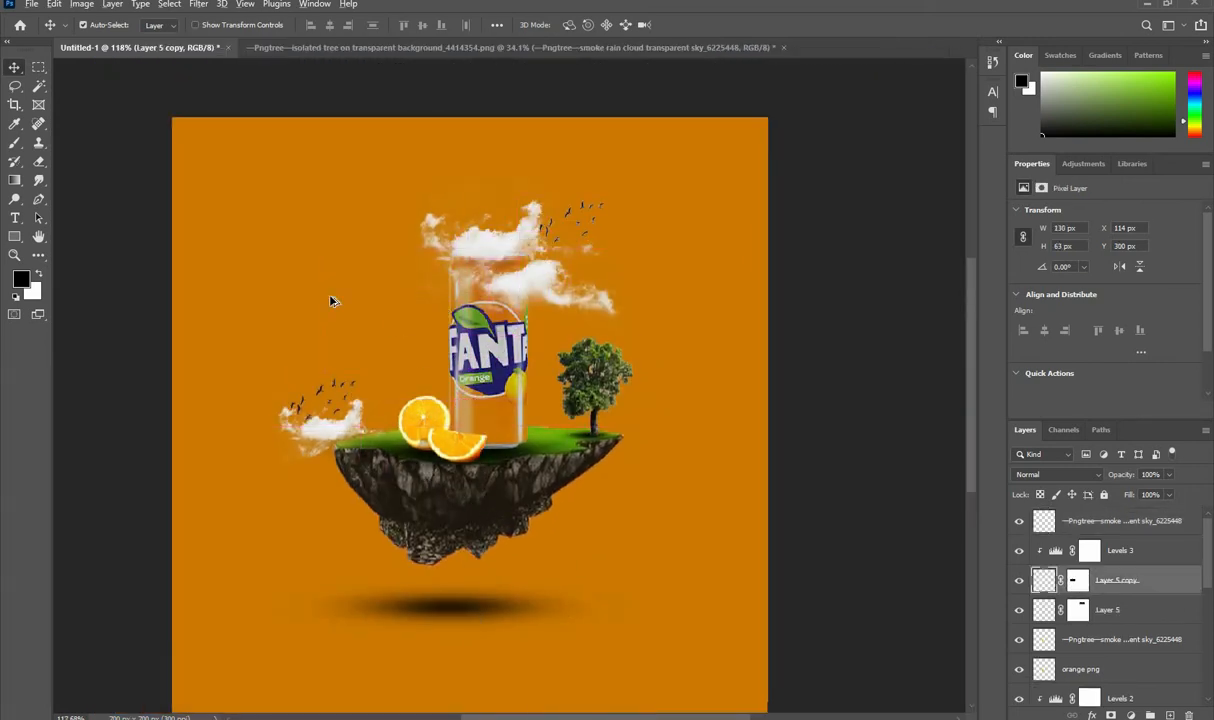
scroll(331, 300, "down", 1)
key("ctrl+t")
scroll(320, 388, "up", 5)
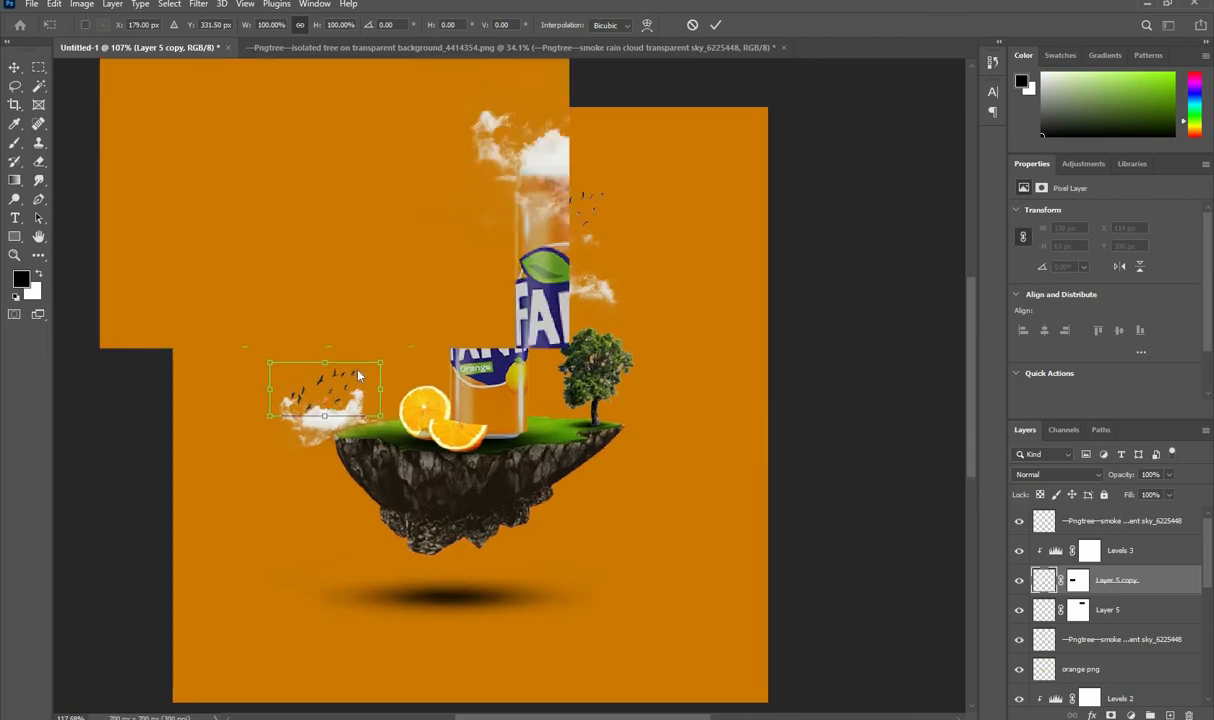
left_click_drag(412, 350, 312, 392)
key("Return")
- Try a white glow behind the can on the Rectangle 1 layer with a soft 700 px brush at 100% flow
scroll(393, 328, "down", 5)
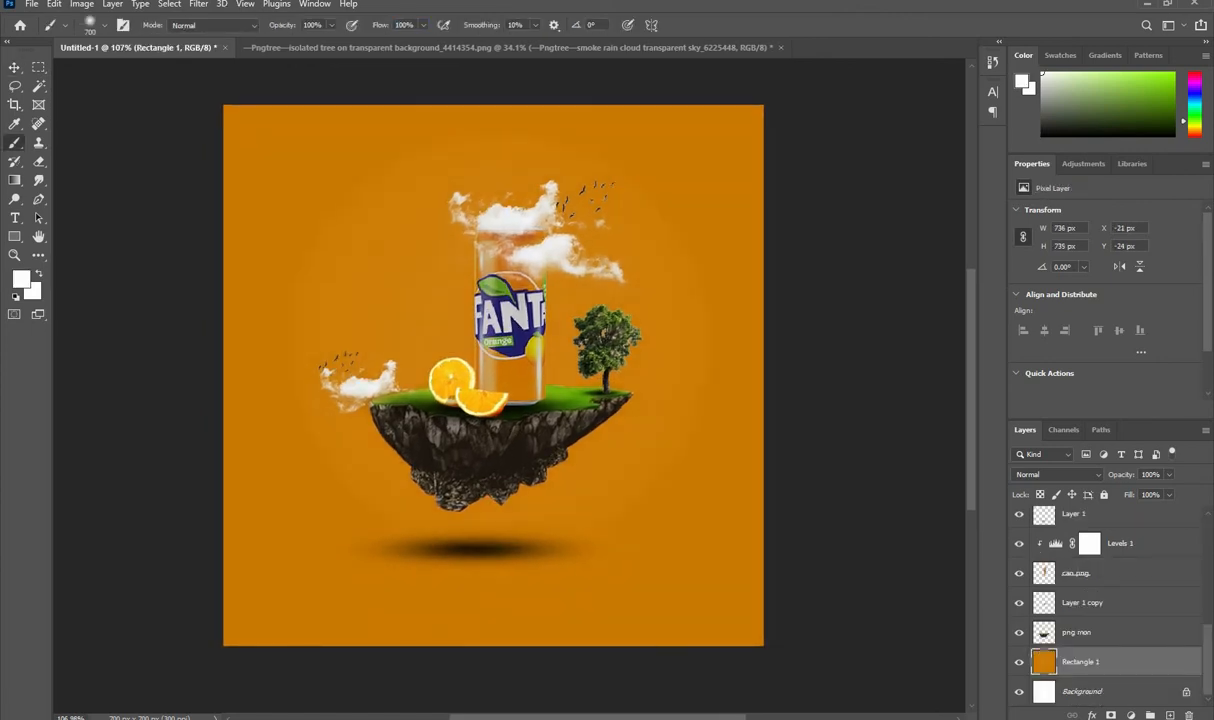
left_click(468, 352)
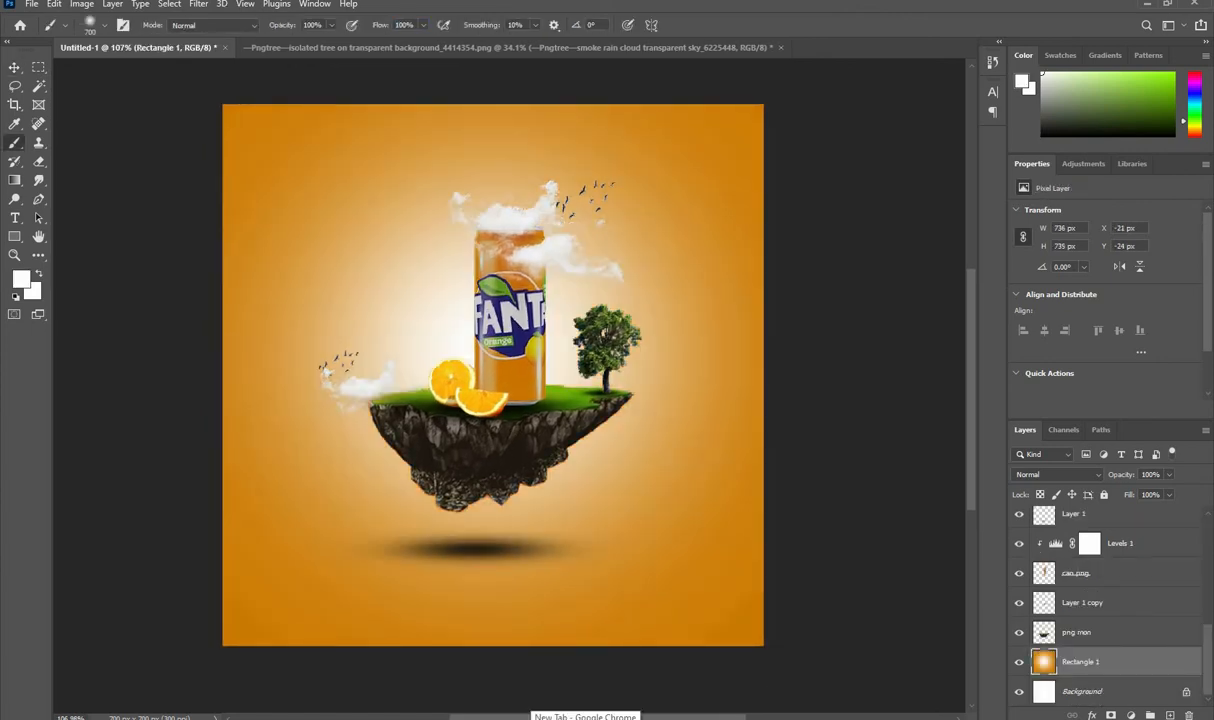
left_click(14, 68)
left_click(122, 157)
scroll(473, 310, "down", 2)
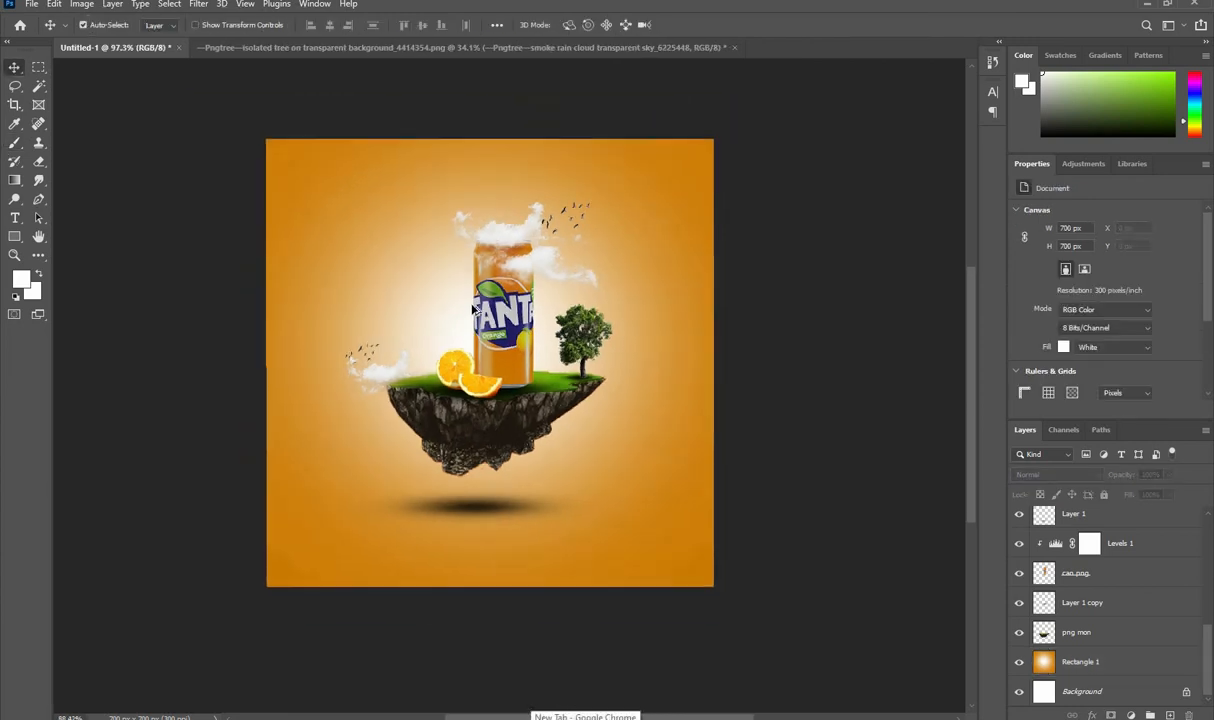
scroll(473, 310, "up", 1)
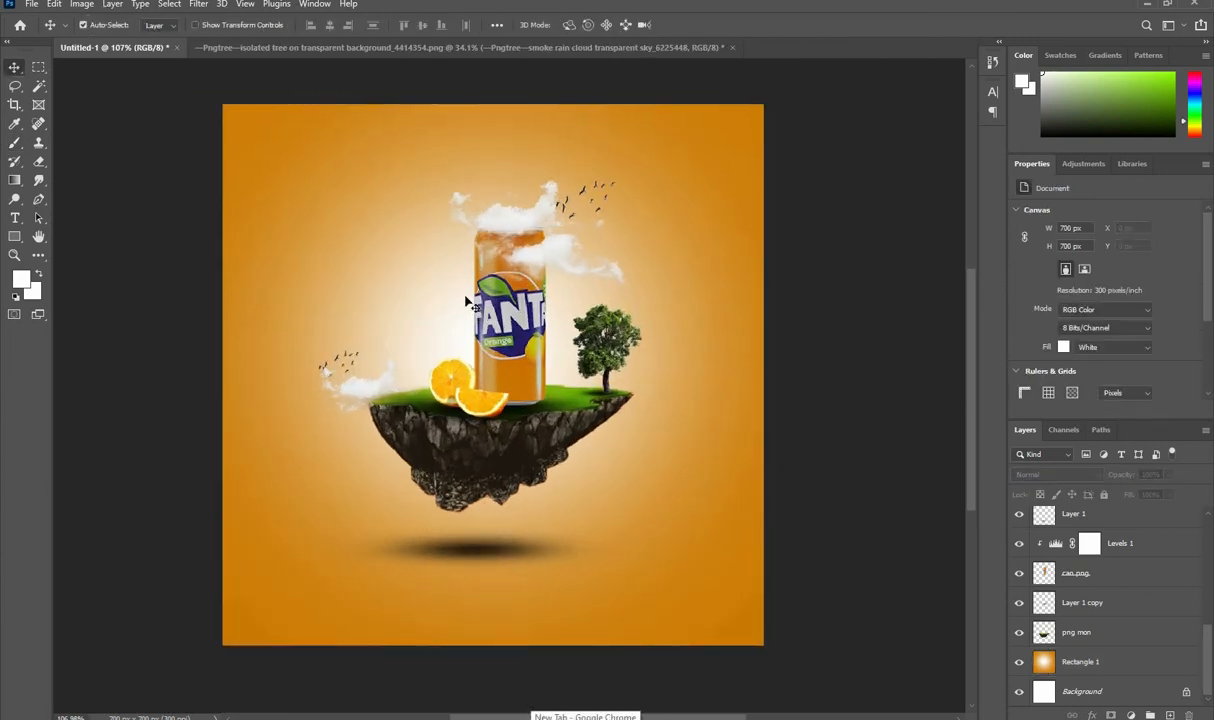
key("ctrl+z")
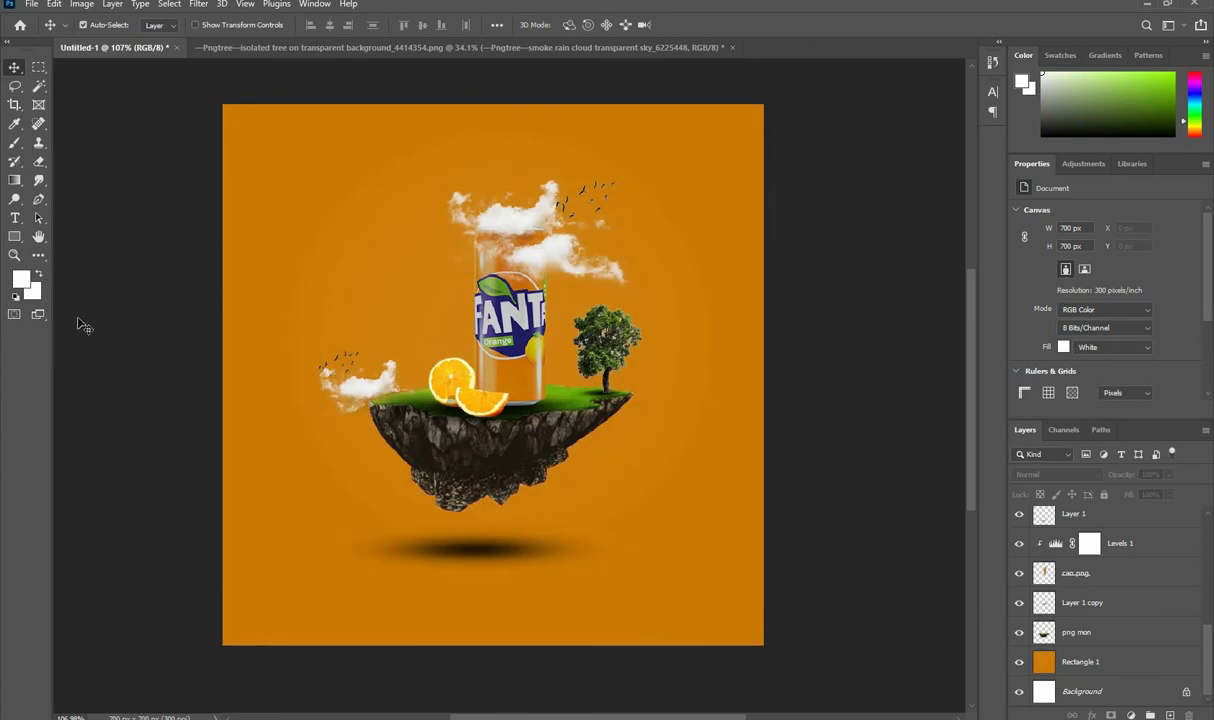
- Paint a softer white glow behind the can on the Rectangle 1 layer with the 700 px brush at 60% flow
key("b")
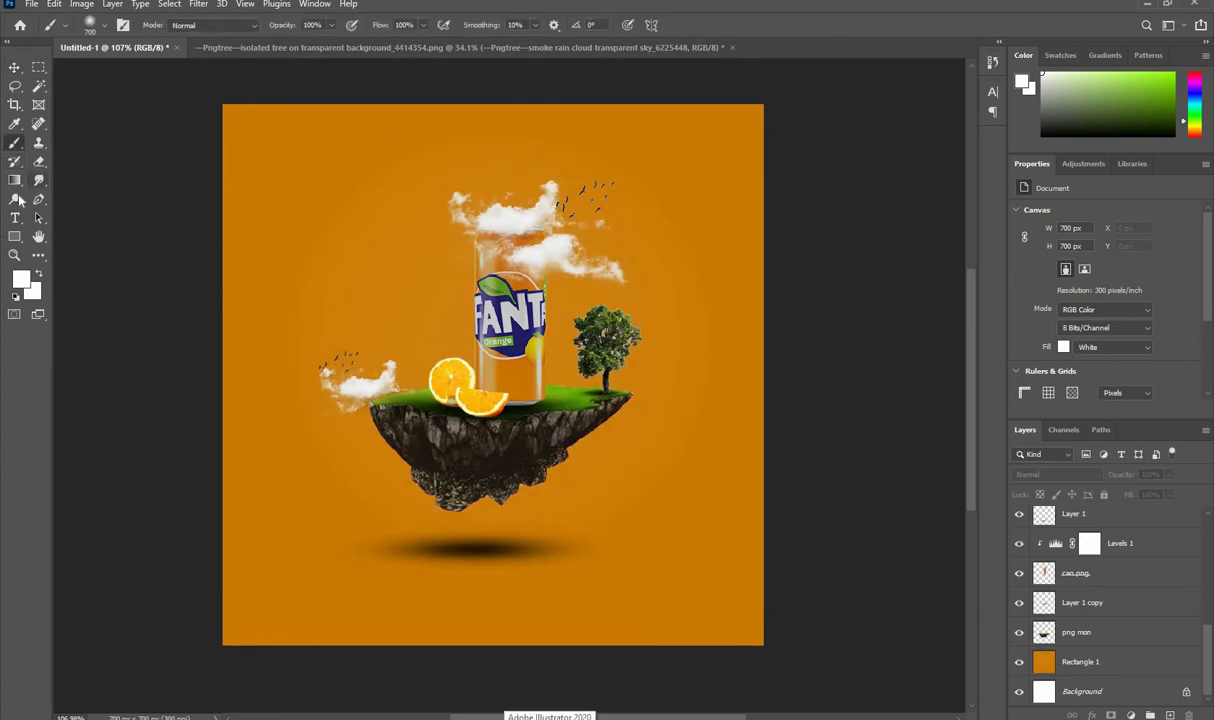
left_click_drag(383, 26, 361, 27)
left_click(1088, 663)
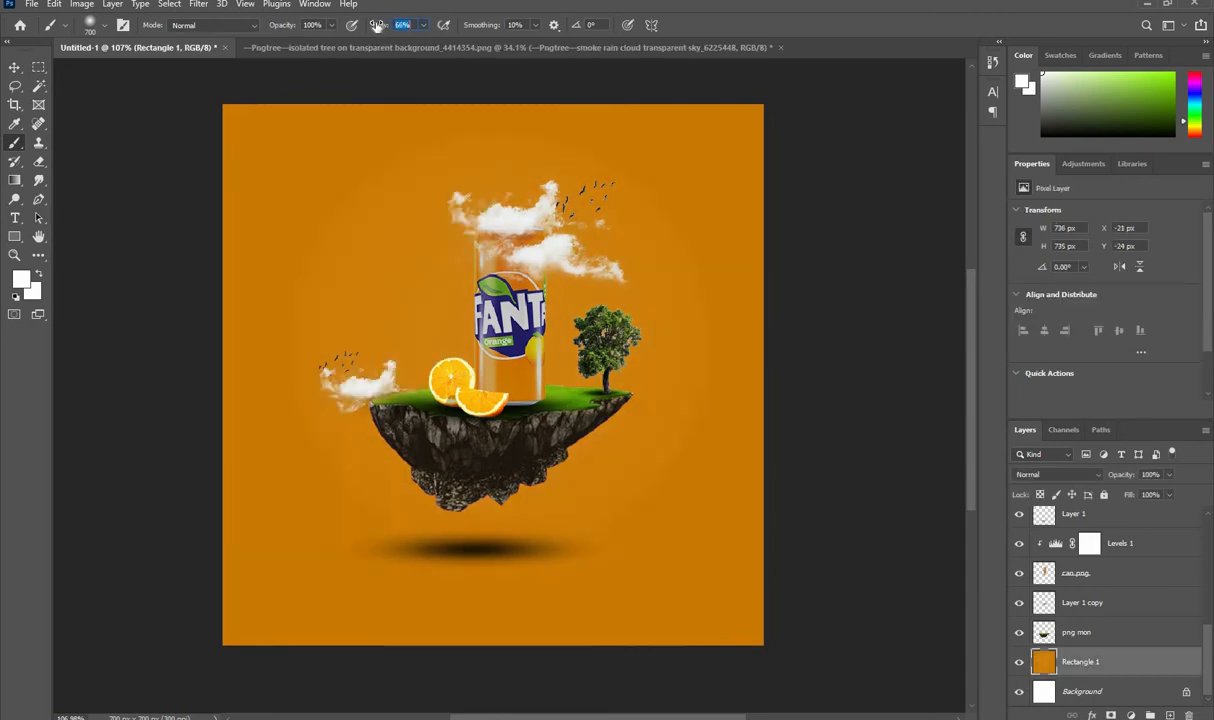
left_click(478, 333)
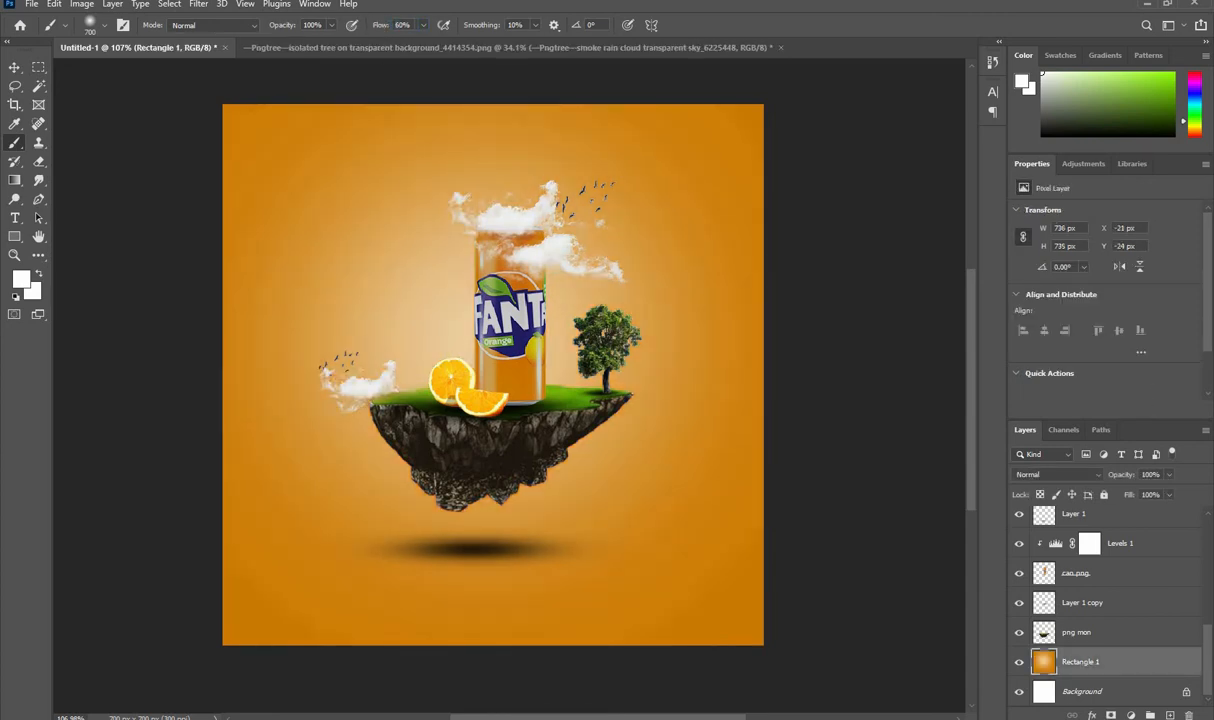
key("ctrl+z")
key("ctrl+shift+z")
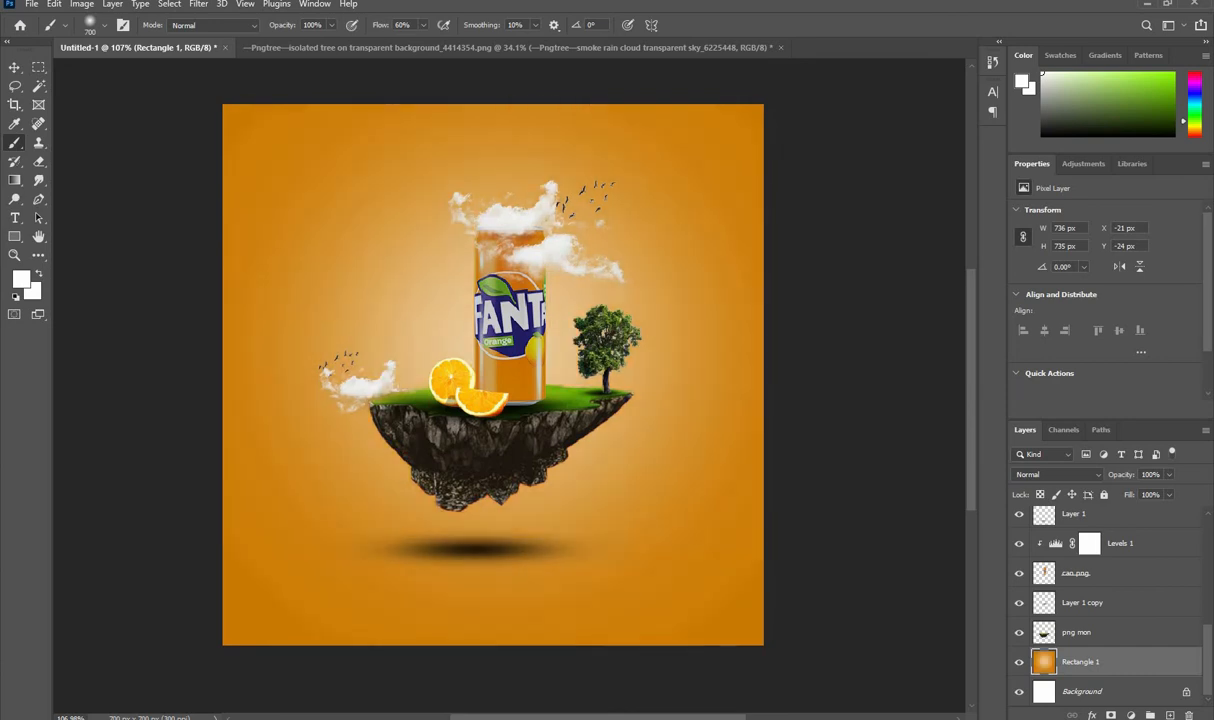
left_click(18, 74)
left_click(141, 211)
scroll(521, 355, "down", 1)
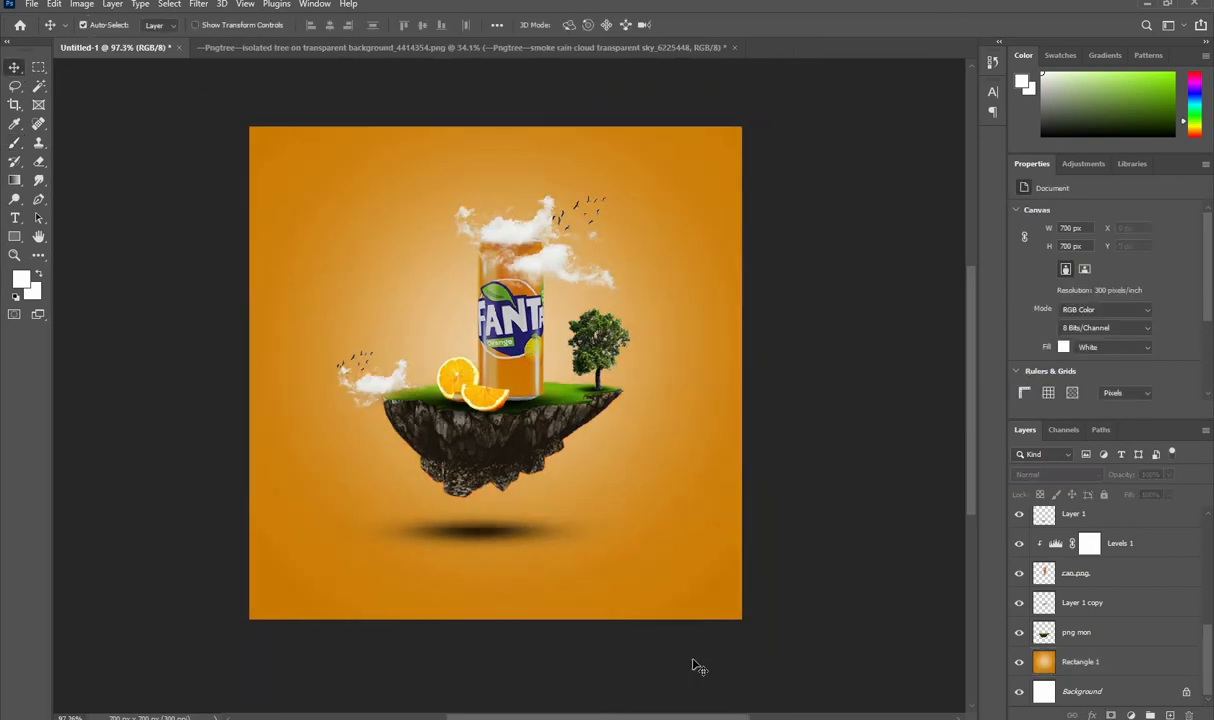
- Darken the outer areas of the orange background with the Burn tool, using a 300 px brush on midtones at 50% exposure
left_click(688, 606)
left_click(12, 203)
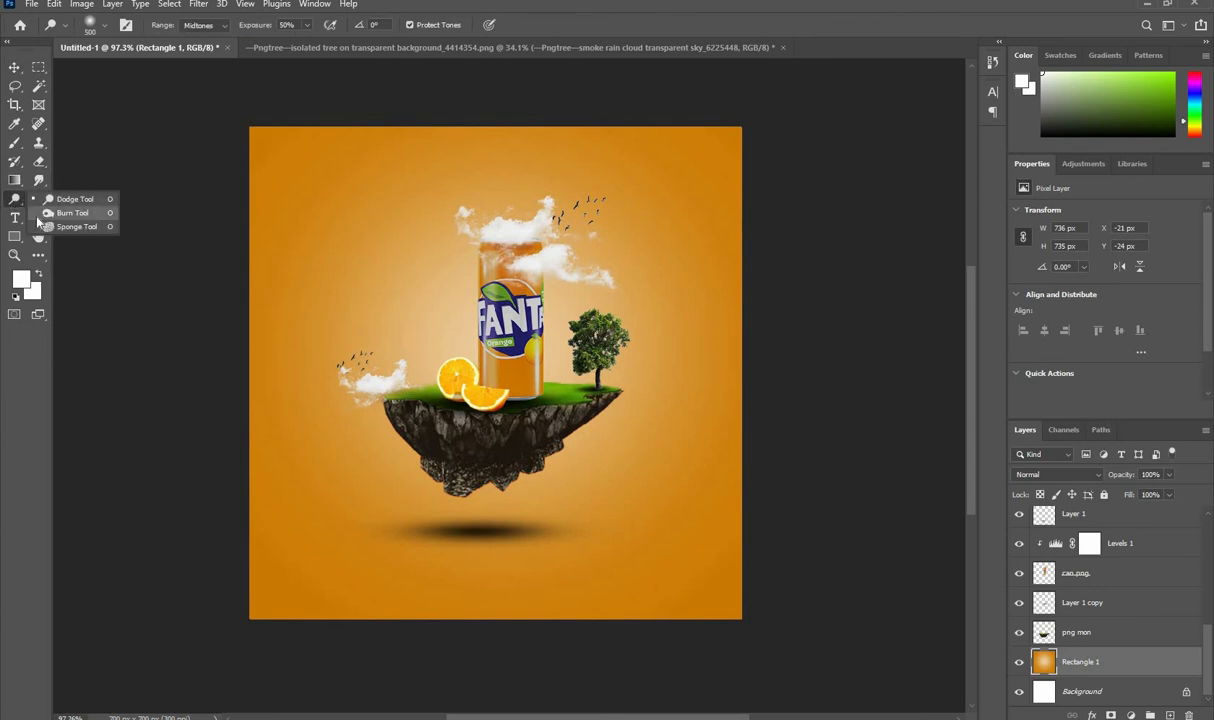
left_click(65, 212)
key("bracketleft")
key("bracketleft")
mouse_move(690, 545)
left_mouse_down()
mouse_move(620, 530)
mouse_move(300, 540)
left_mouse_up()
left_click_drag(690, 185, 420, 185)
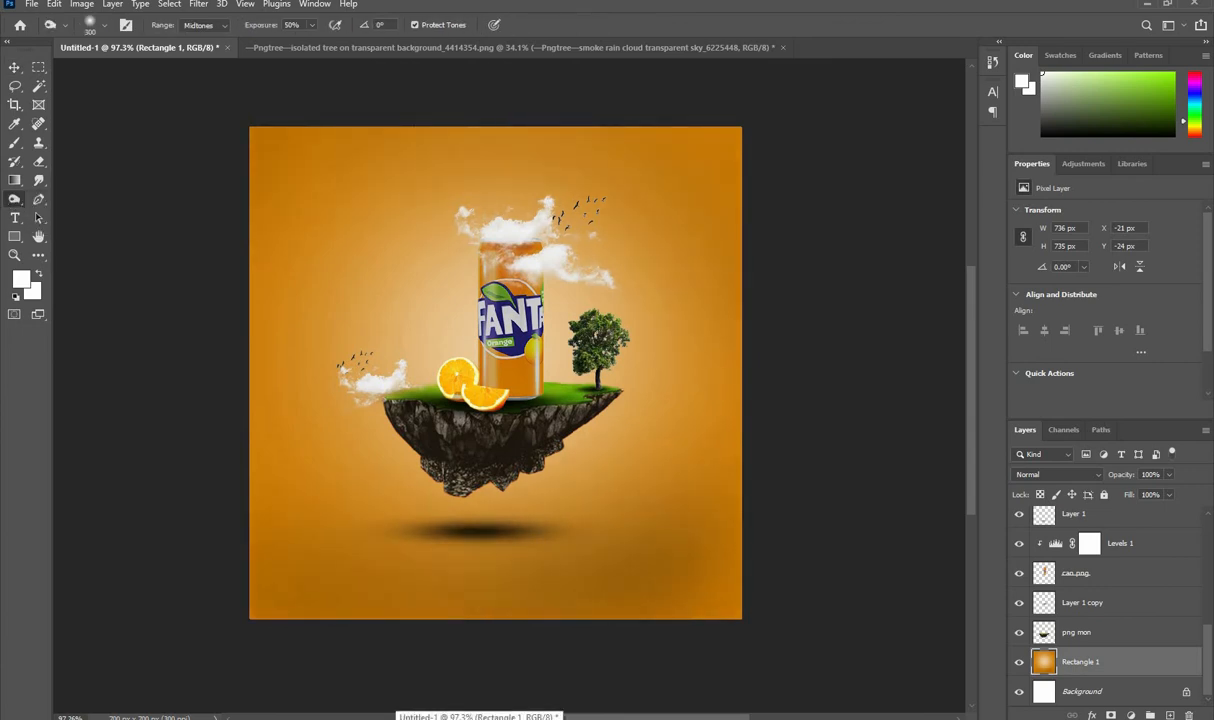
left_click(14, 67)
left_click_drag(420, 320, 426, 324)
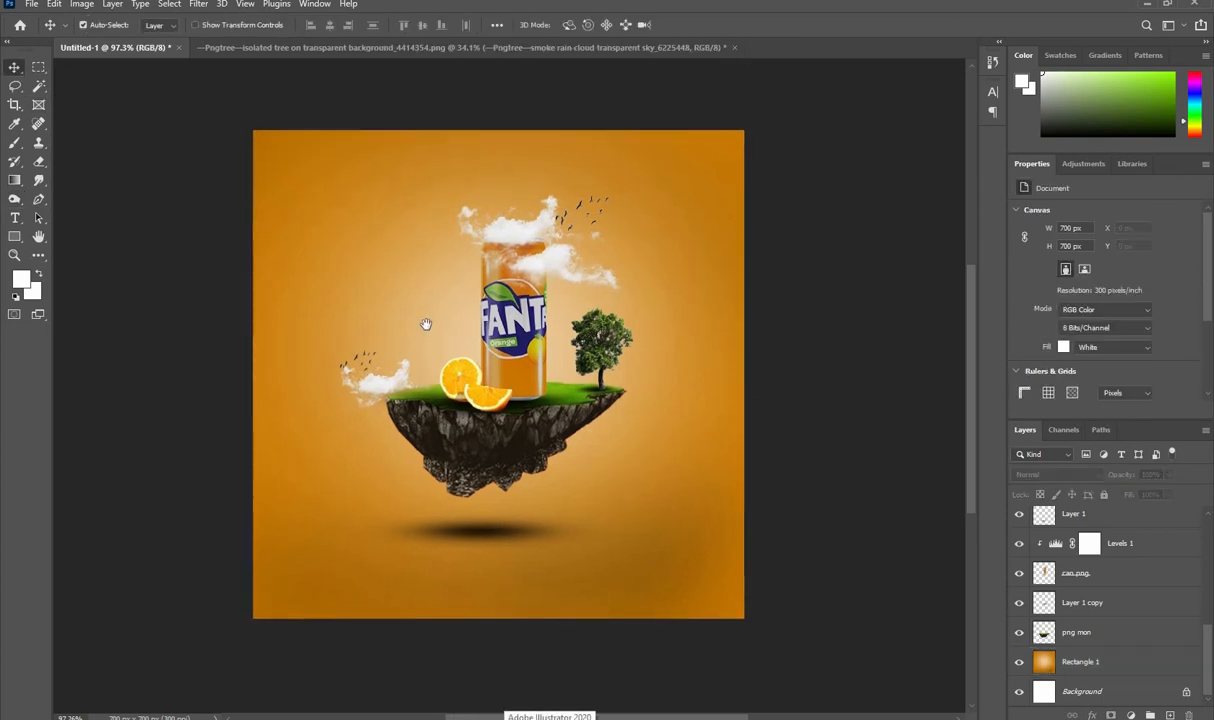
- Lighten the Fanta label on the can png layer with the Dodge tool, using a 90 px brush on midtones at 50% exposure
scroll(428, 330, "up", 1)
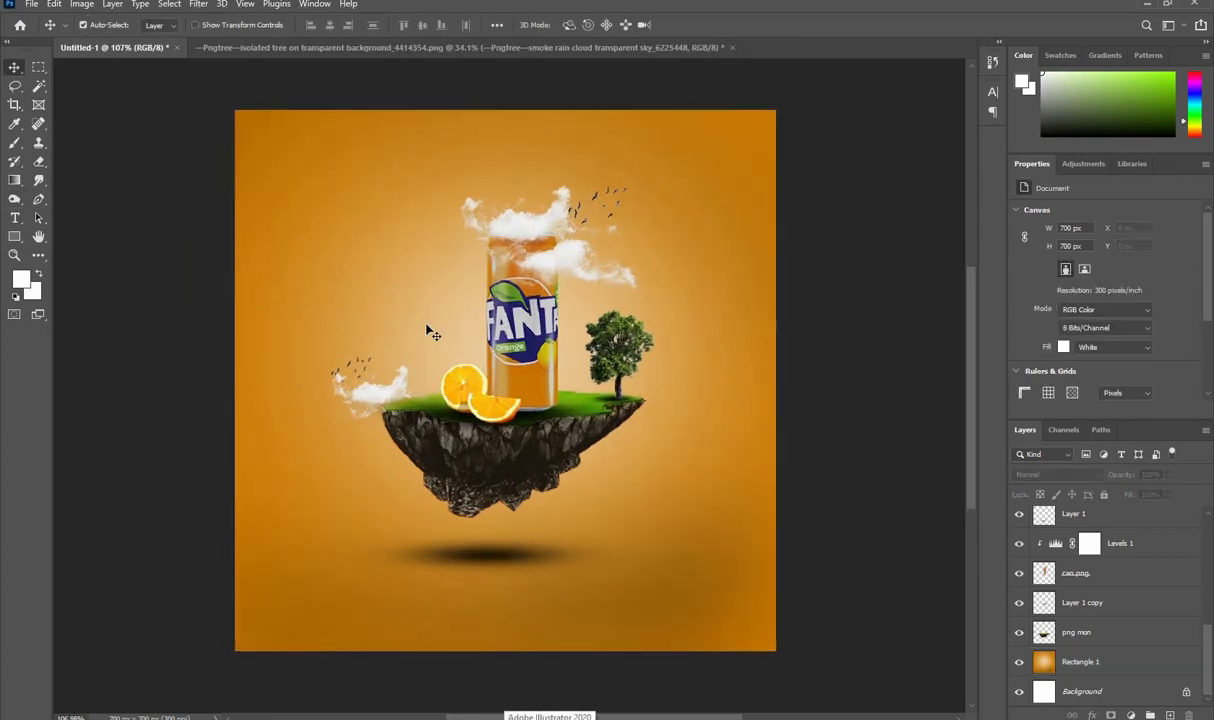
scroll(430, 332, "up", 1)
left_click(488, 335)
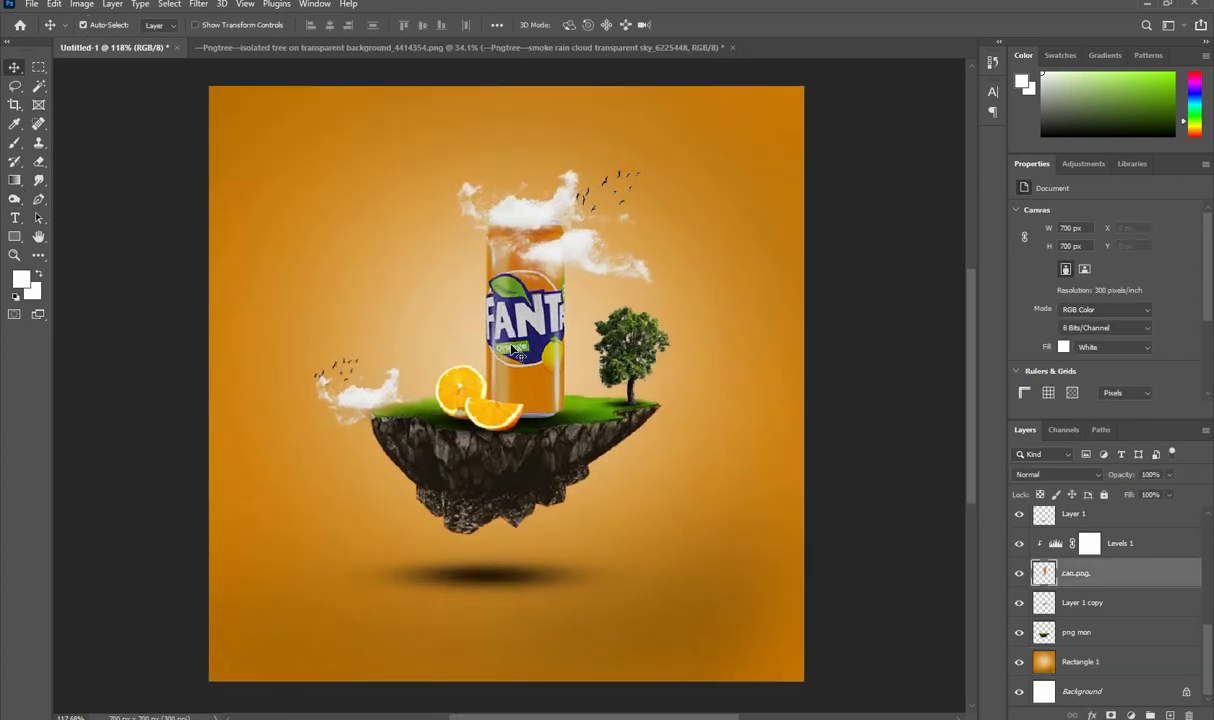
left_click(14, 199)
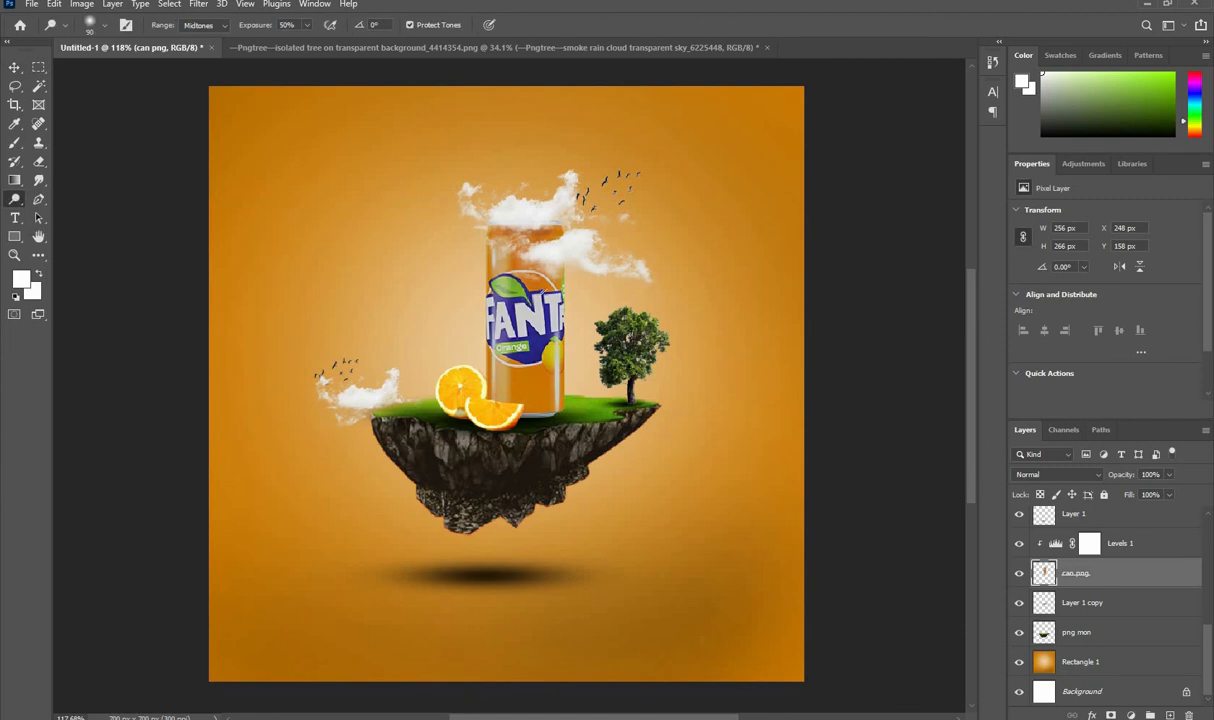
left_click_drag(531, 290, 511, 339)
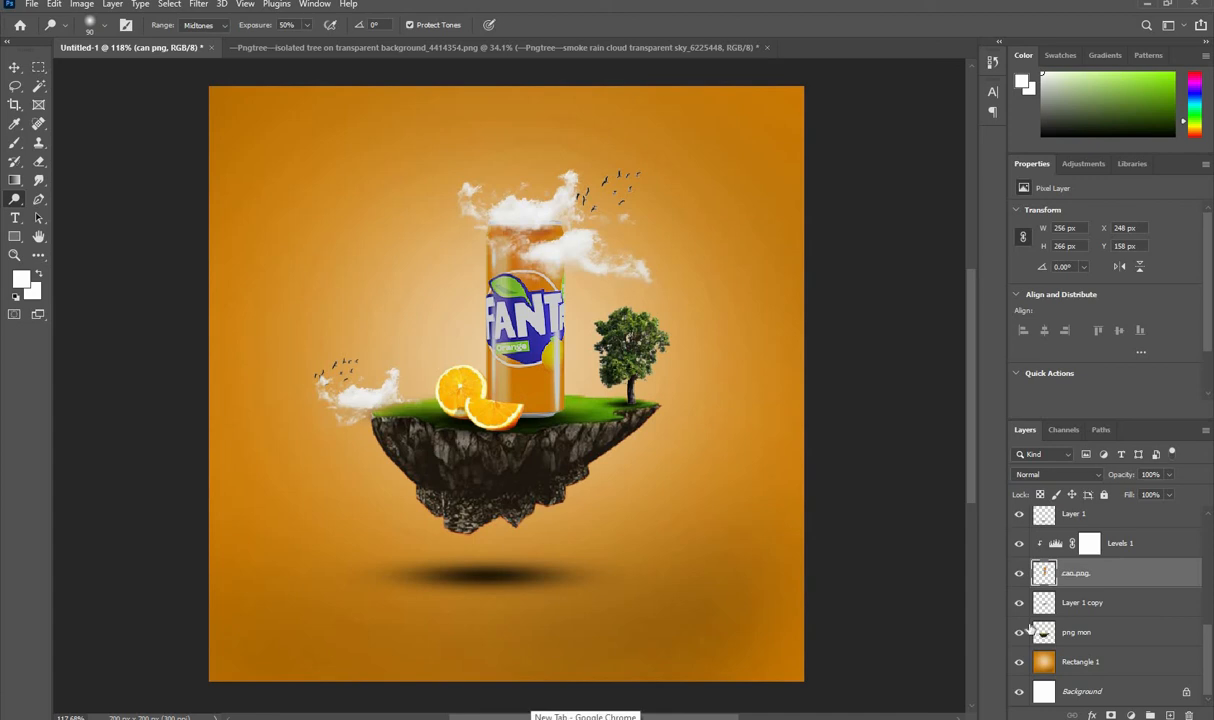
scroll(1120, 620, "up", 5)
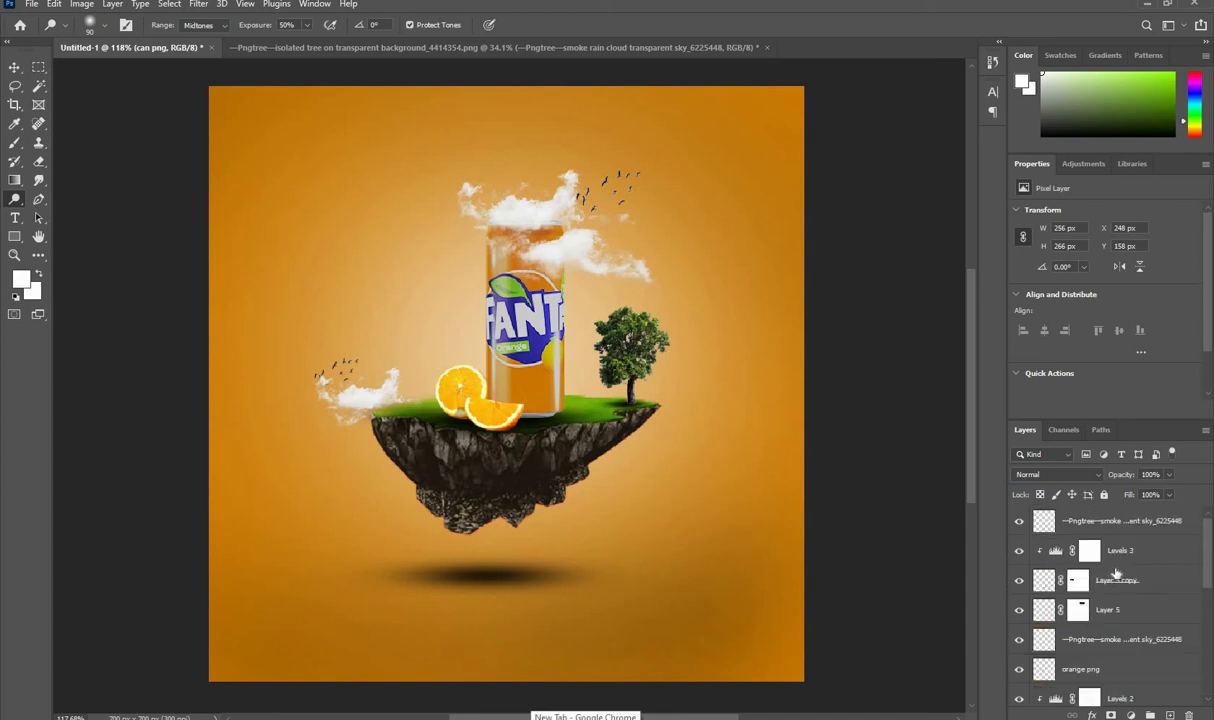
left_click(1077, 669)
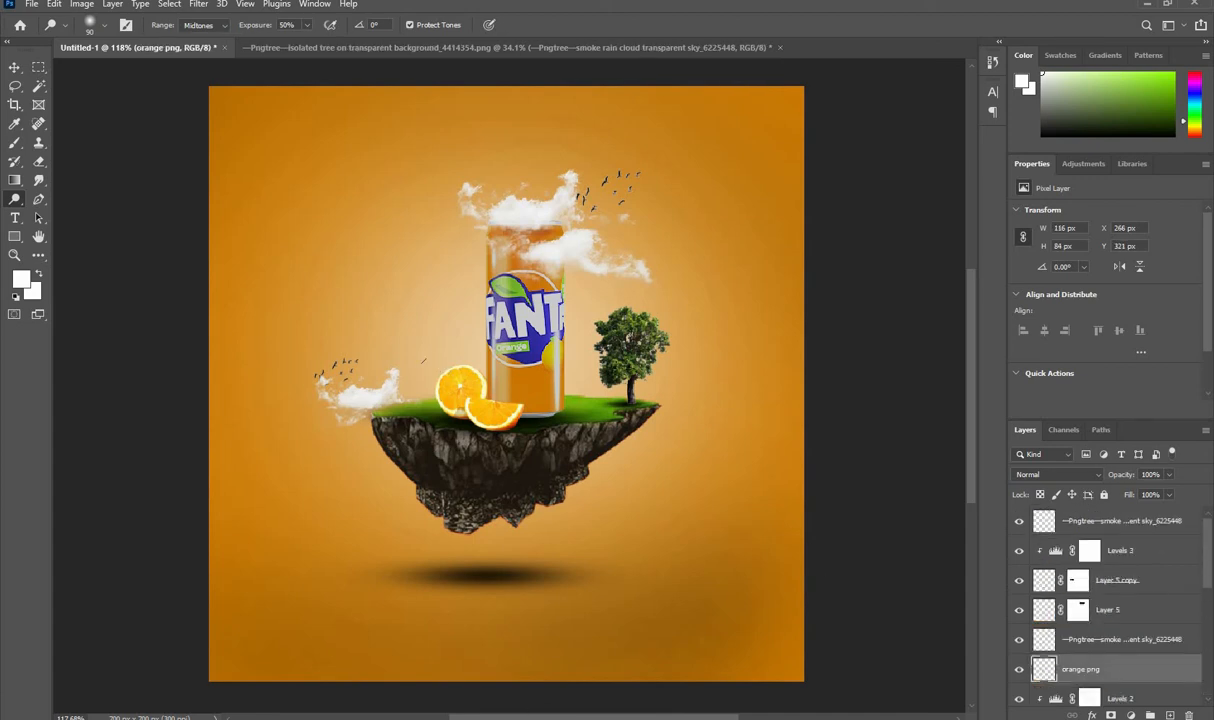
left_click(16, 68)
left_click(102, 125)
scroll(424, 334, "down", 3)
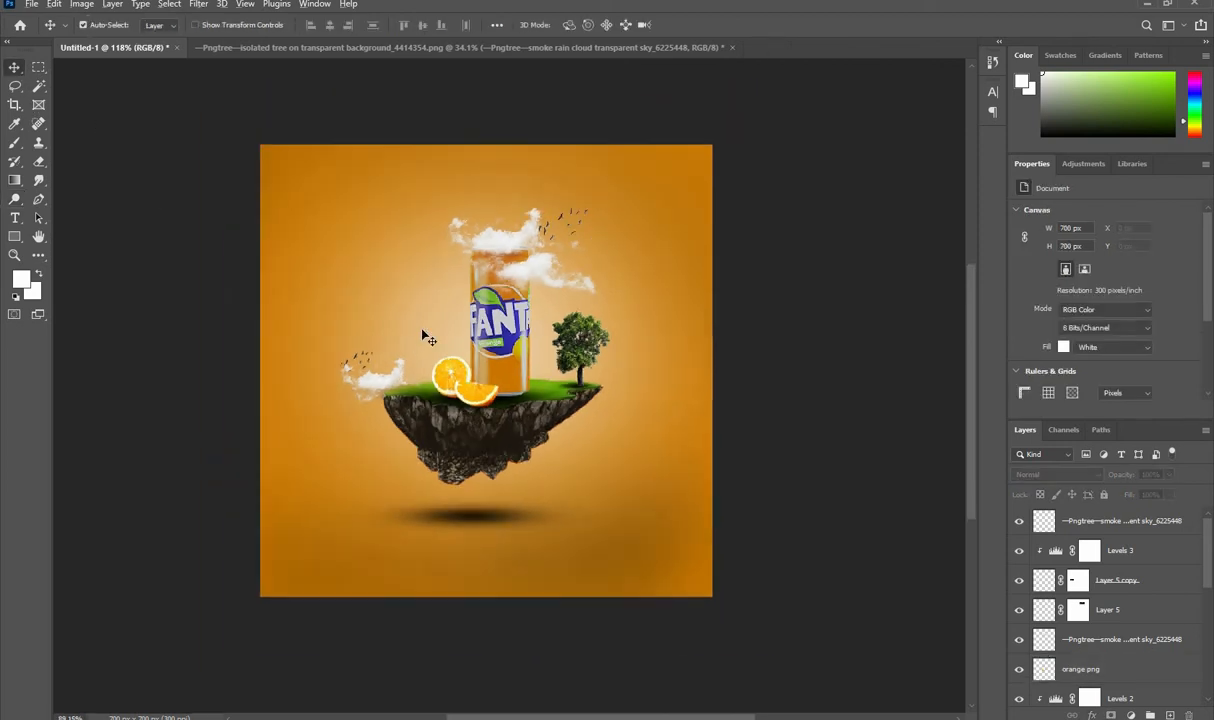
scroll(424, 334, "up", 1)
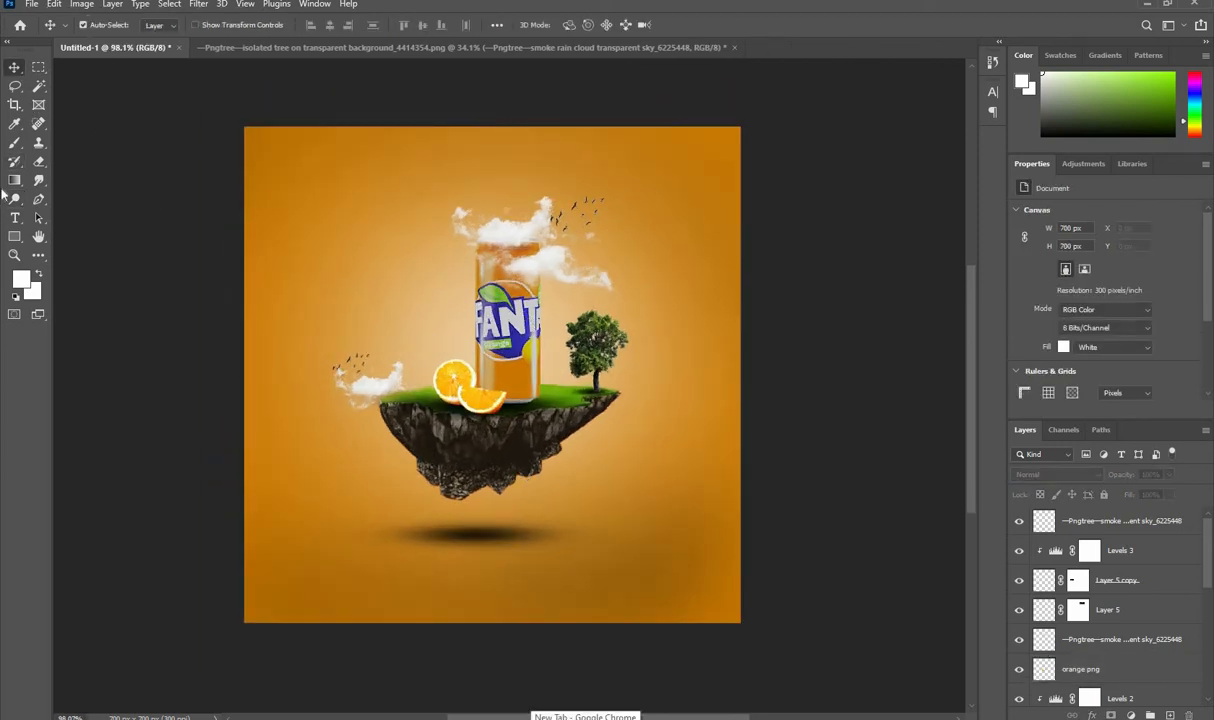
- Add the white text "SWEET FANTA" below the floating island's shadow
key("t")
left_click(390, 568)
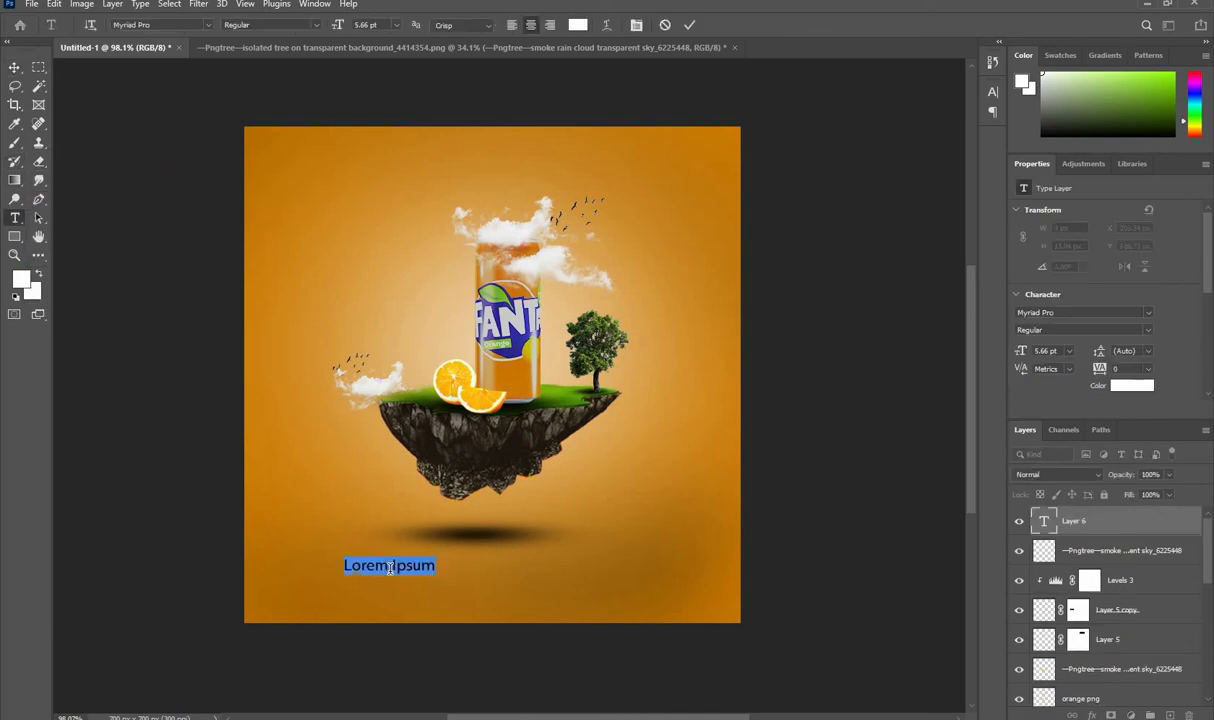
type("SWEET FANTA")
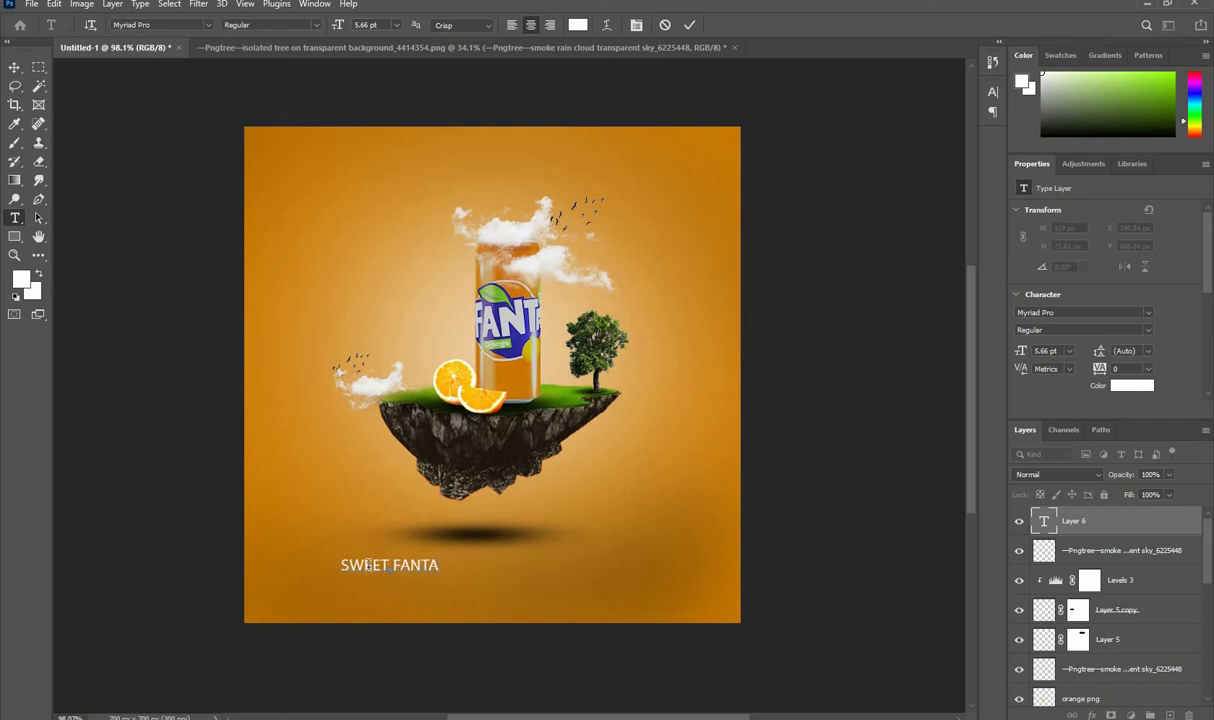
left_click(14, 67)
- Set the font of the SWEET FANTA text to Ink Free Regular
left_click(314, 4)
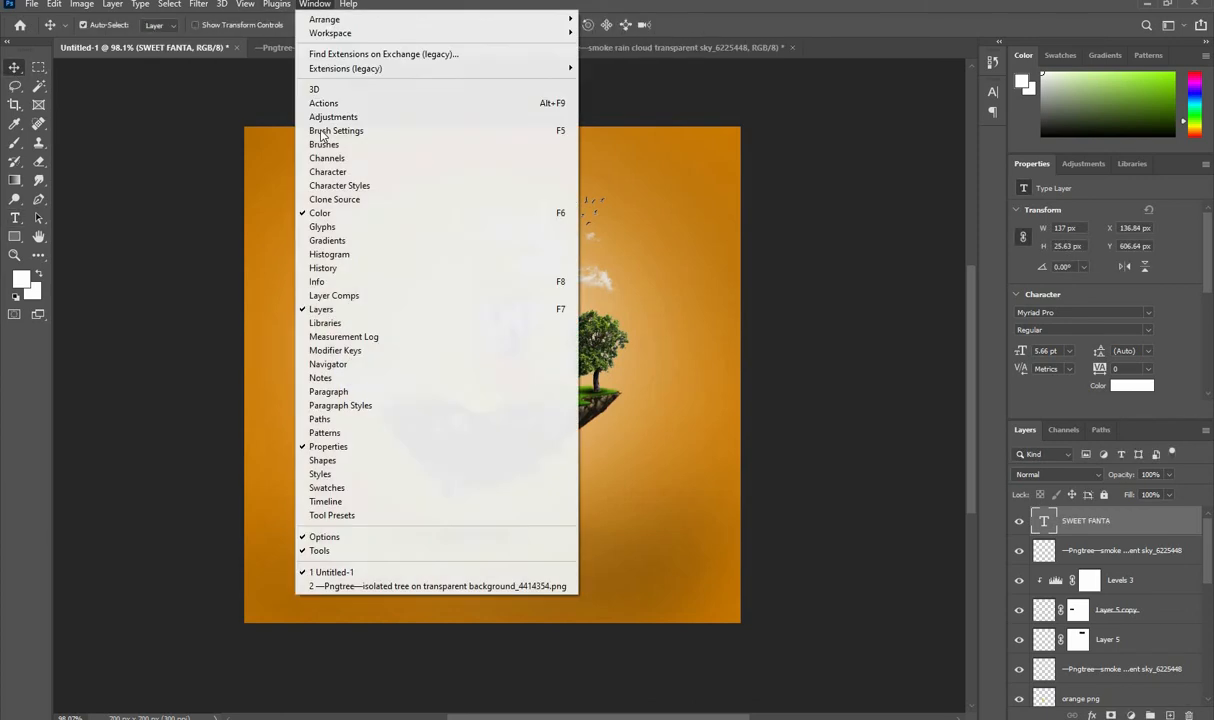
left_click(328, 171)
left_click(906, 113)
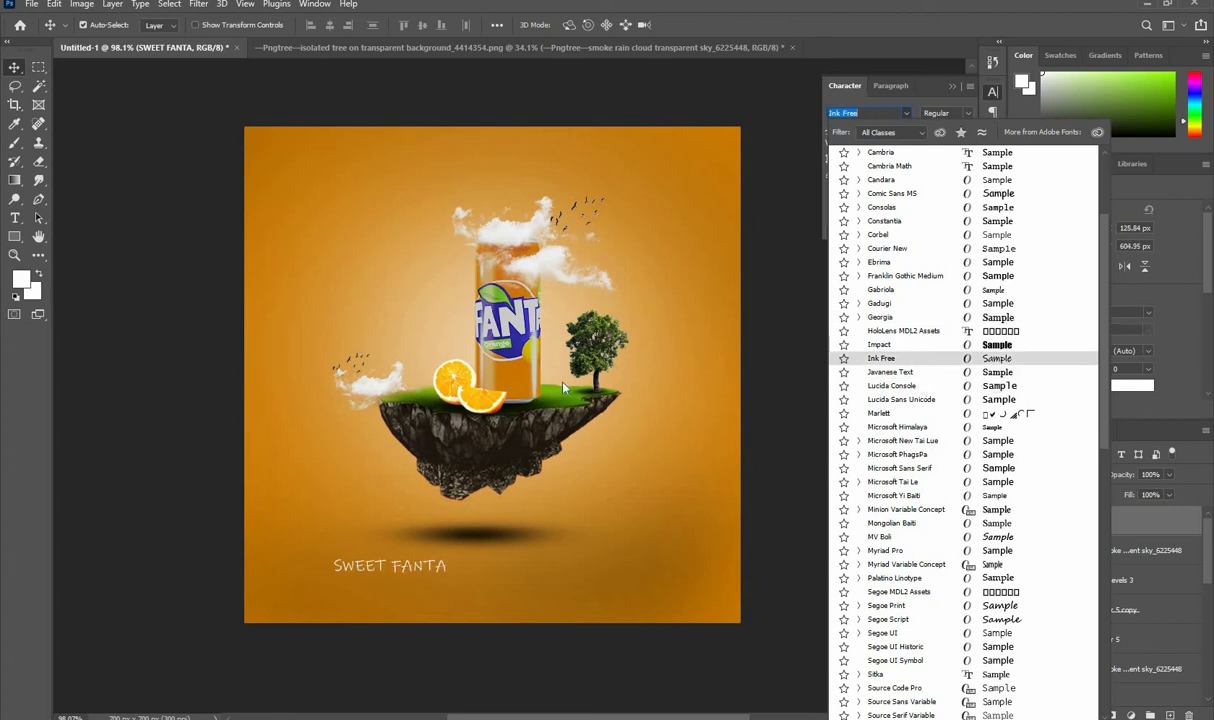
key("Return")
left_click(967, 117)
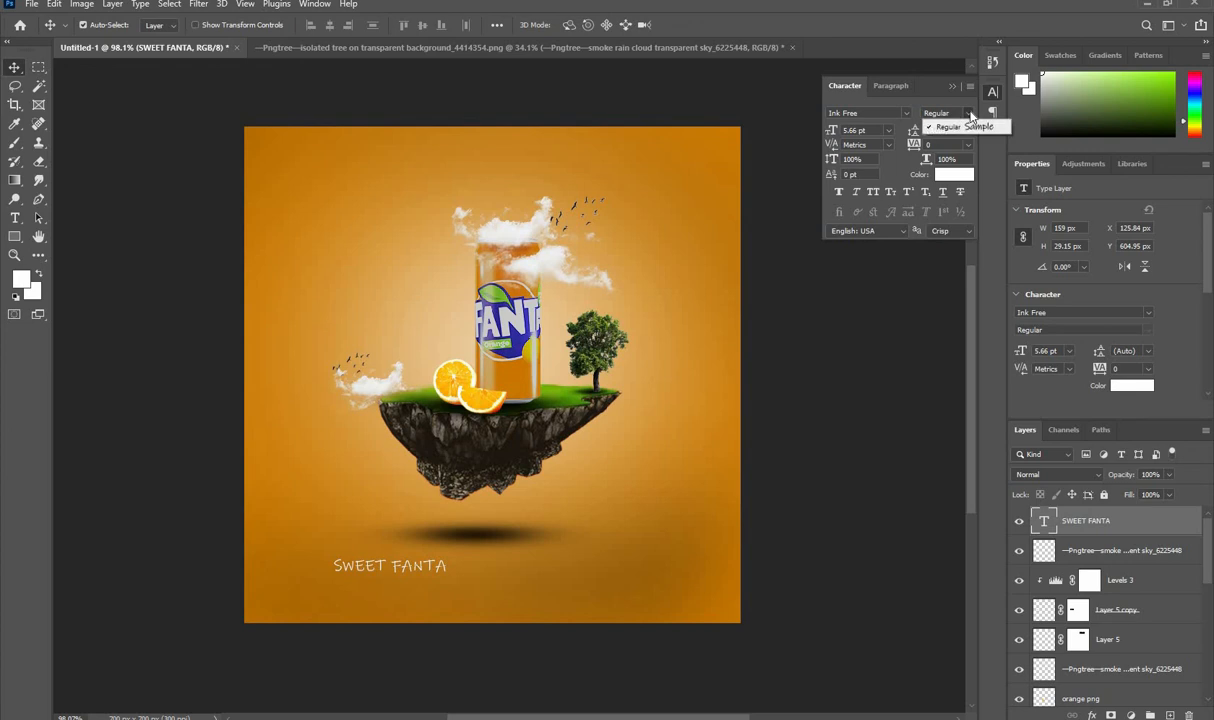
- Enlarge the SWEET FANTA text to about 10 pt and center it near the canvas's upper edge, above the can
key("ctrl+t")
left_click_drag(449, 561, 535, 168)
left_click_drag(615, 148, 532, 152)
left_click(714, 25)
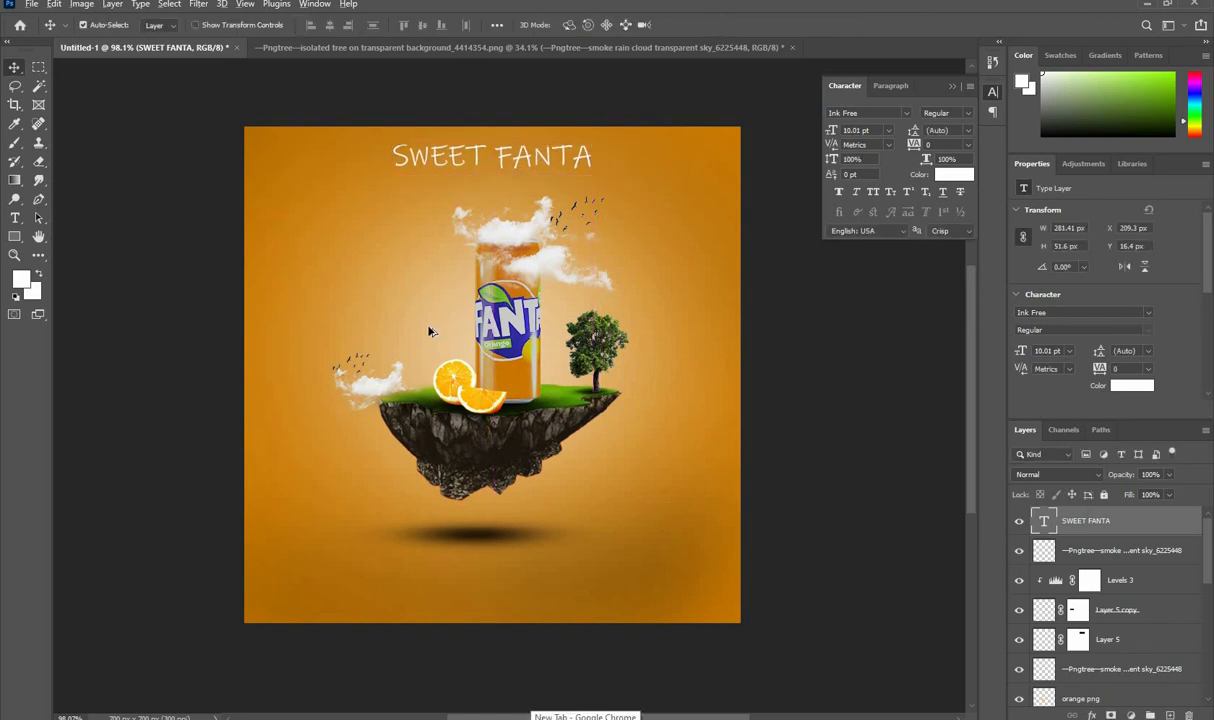
- Nudge the SWEET FANTA text down 17 px, keeping it centered above the can
key("Down")
key("Down")
key("Down")
key("Down")
key("Down")
key("Down")
key("Down")
key("Down")
key("Down")
key("Down")
key("Down")
key("Down")
key("Down")
key("Down")
key("Down")
key("Down")
key("Down")
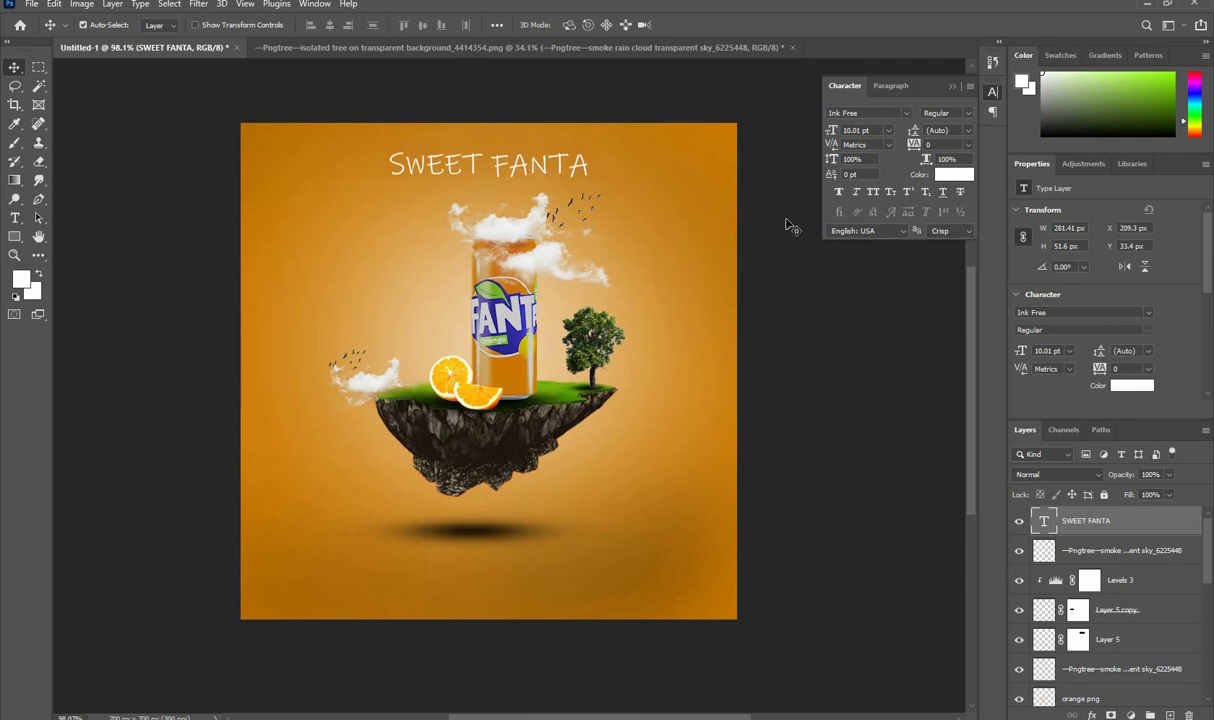
- Duplicate the SWEET FANTA text and offset the copy about 3 px left and 2 px down for a doubled outline look
scroll(474, 140, "up", 4)
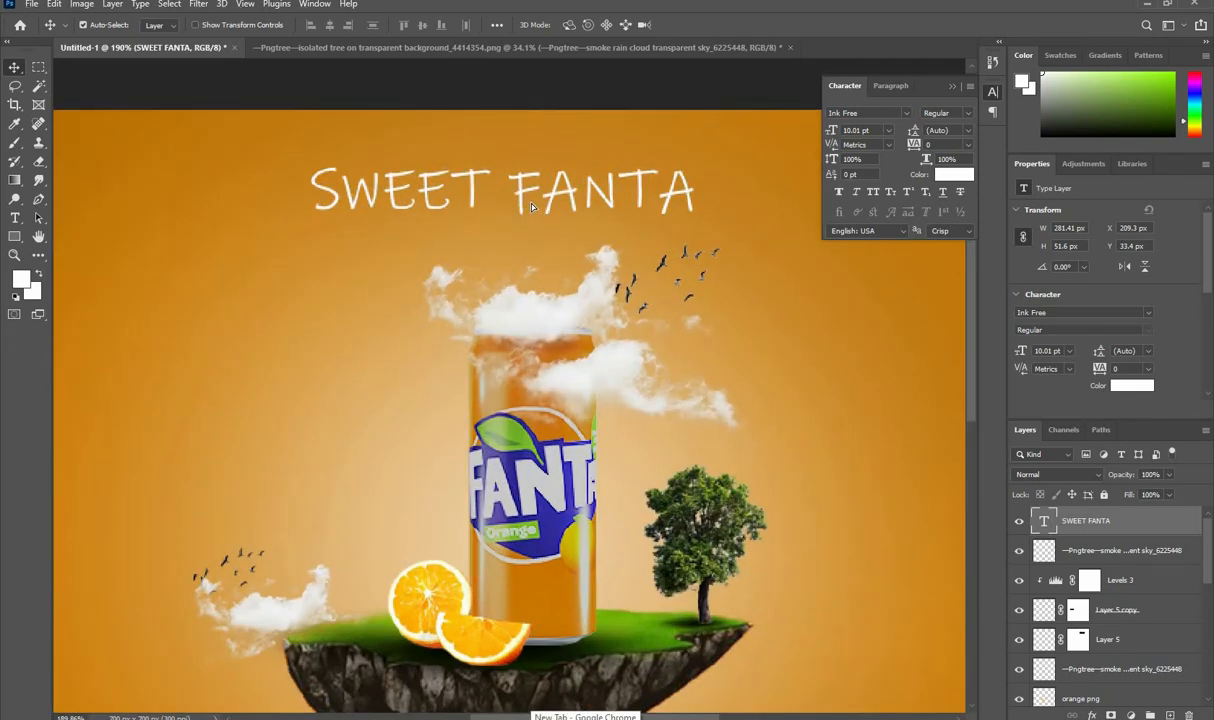
left_click_drag(531, 206, 513, 209)
scroll(436, 236, "down", 3)
scroll(436, 236, "up", 2)
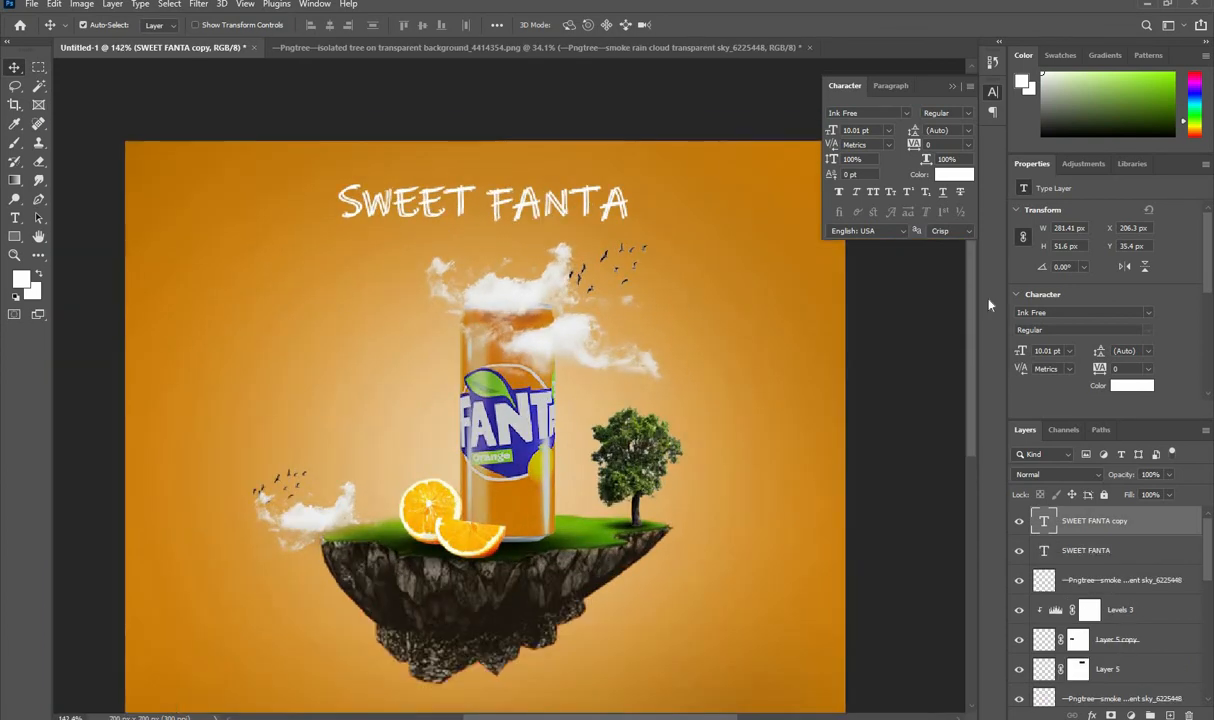
left_click(1022, 551)
left_click(1020, 521)
left_click(1020, 521)
- Set the color of the SWEET FANTA copy to golden yellow, hex ebba43
left_click(953, 176)
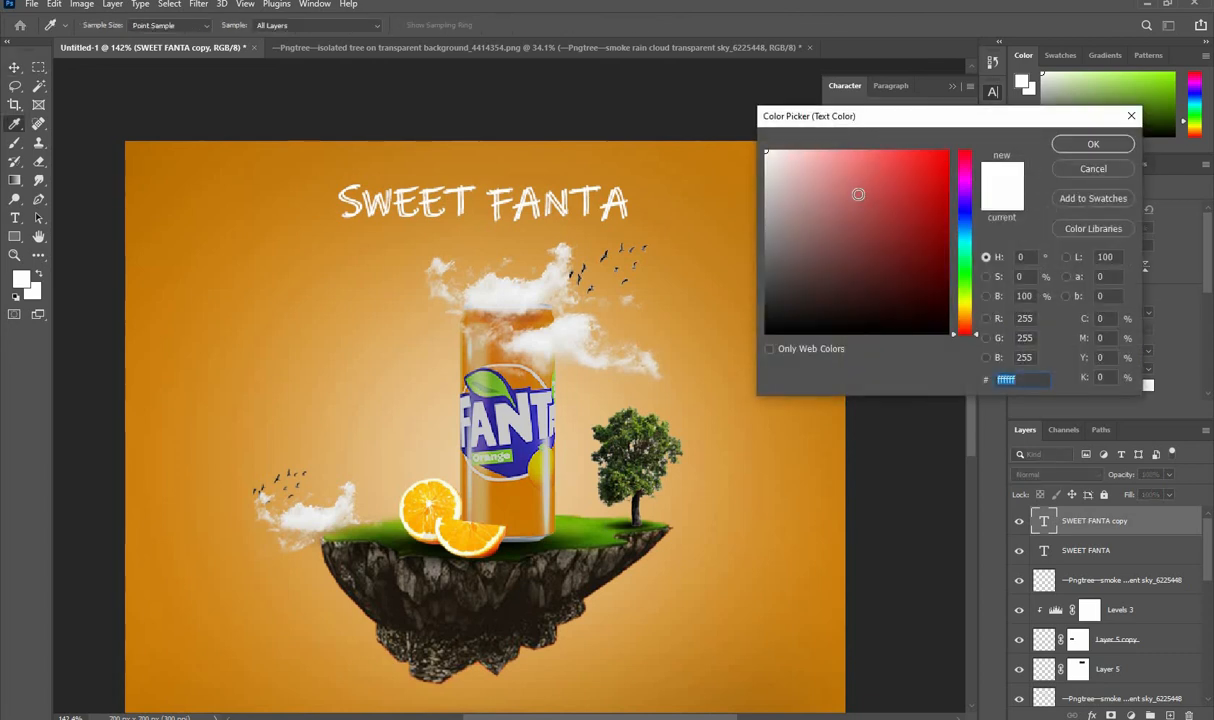
left_click(896, 165)
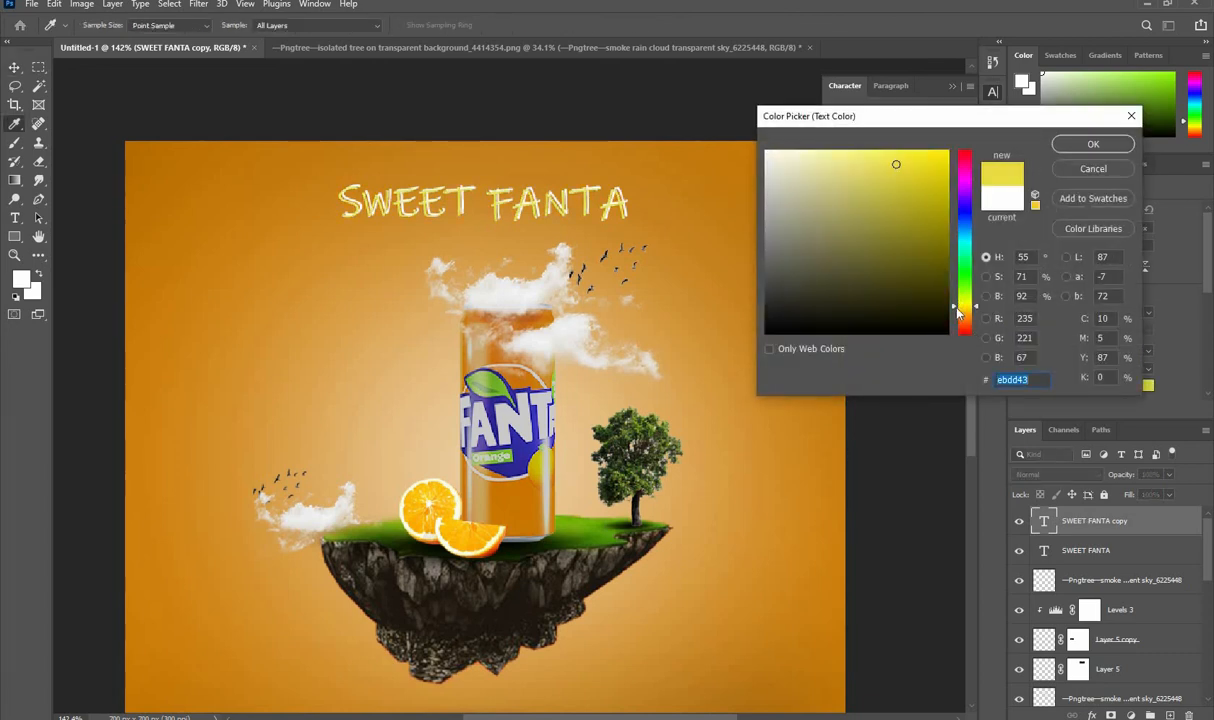
left_click_drag(958, 310, 955, 319)
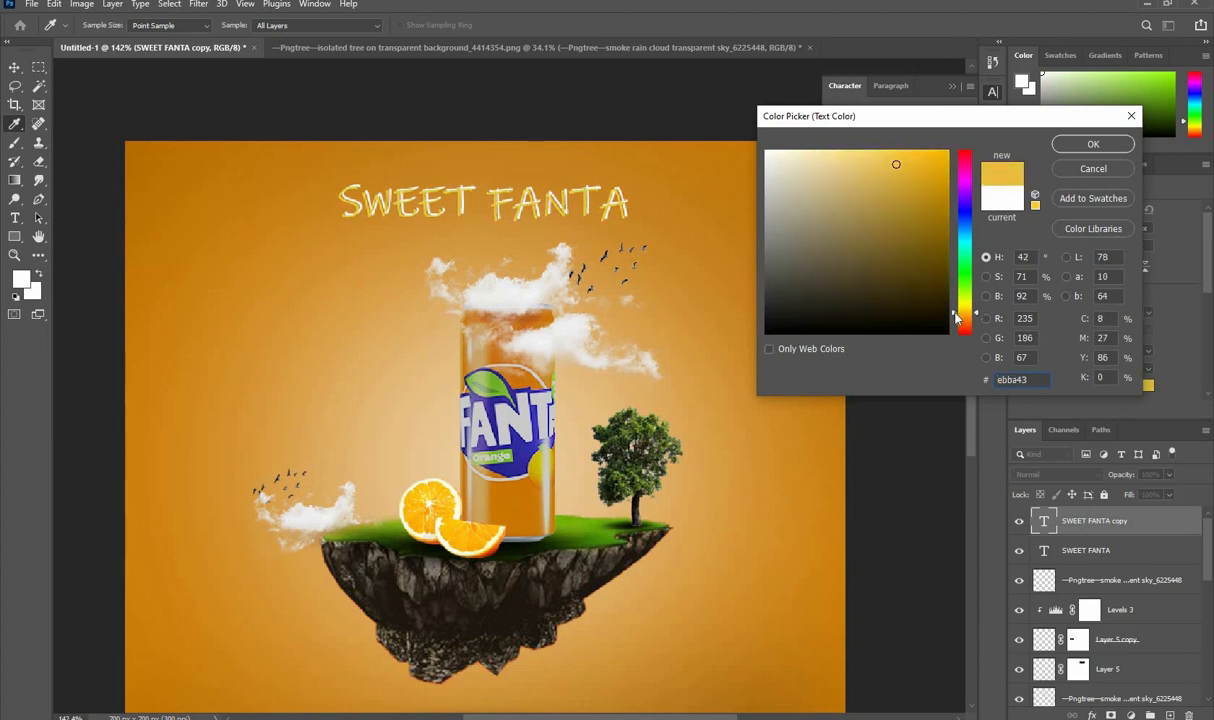
left_click(1090, 145)
key("v")
key("ctrl+0")
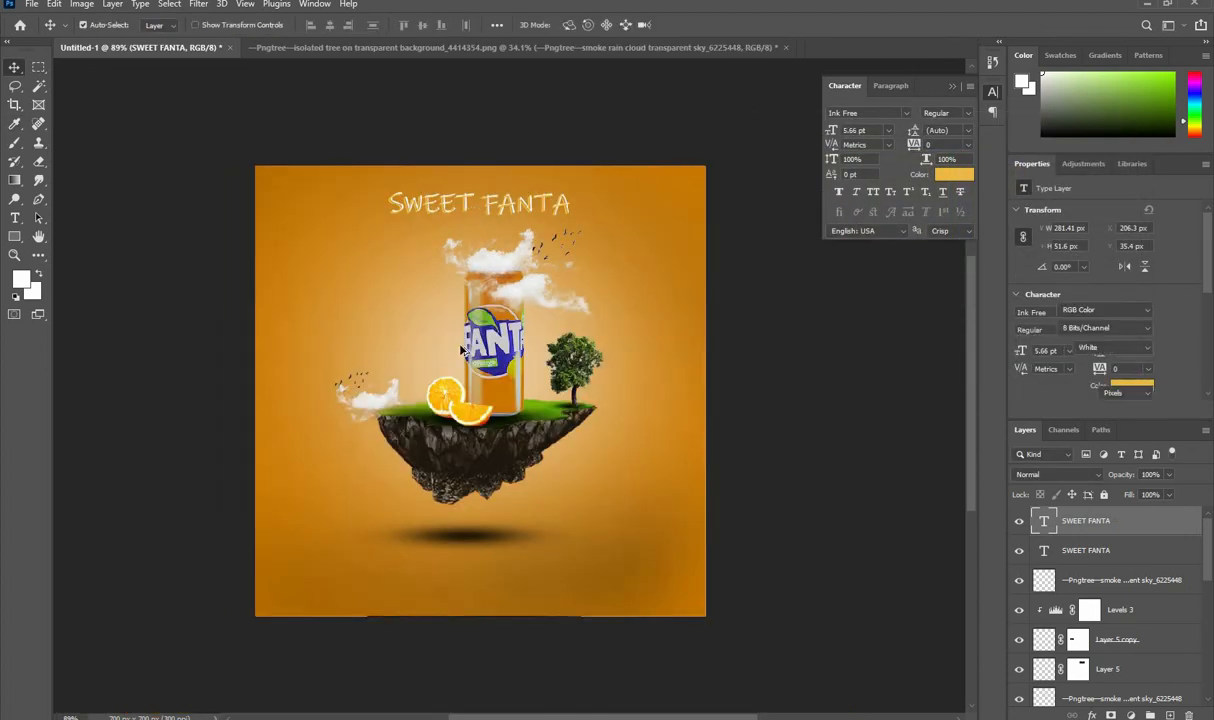
- Add a one-line designer signature text below the floating island's shadow, near the canvas's lower edge
left_click(15, 217)
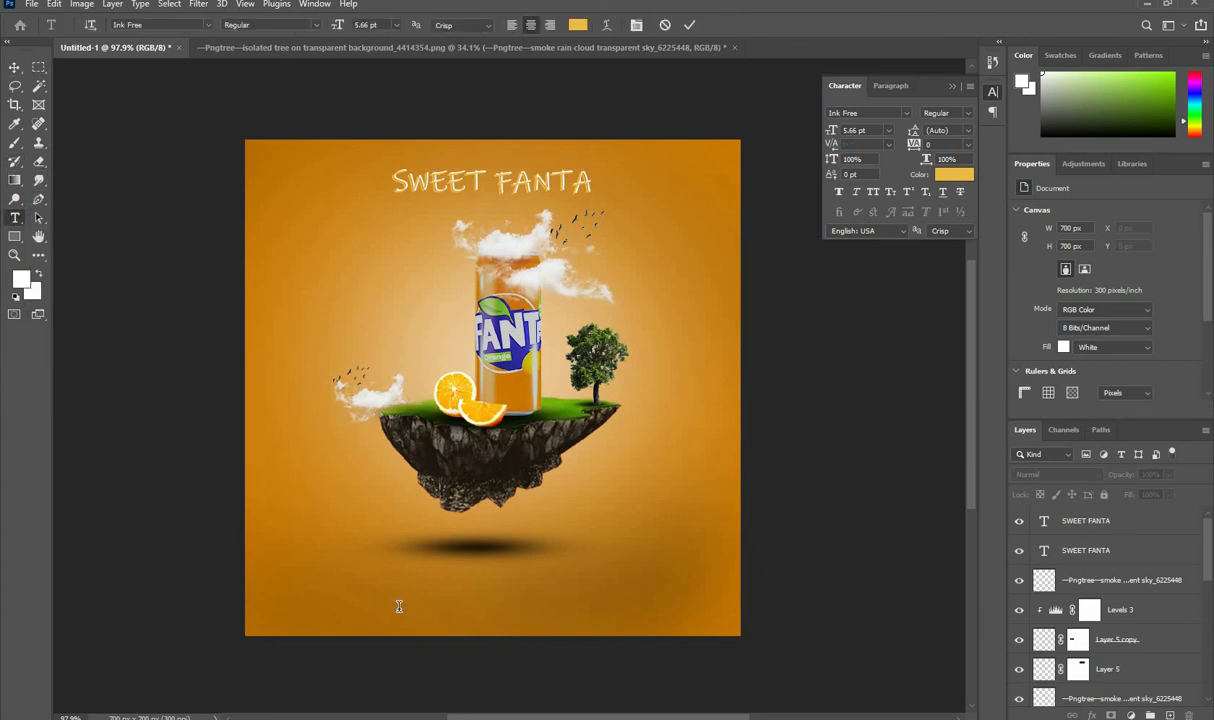
left_click(399, 604)
key("BackSpace")
type("ZEESHAN")
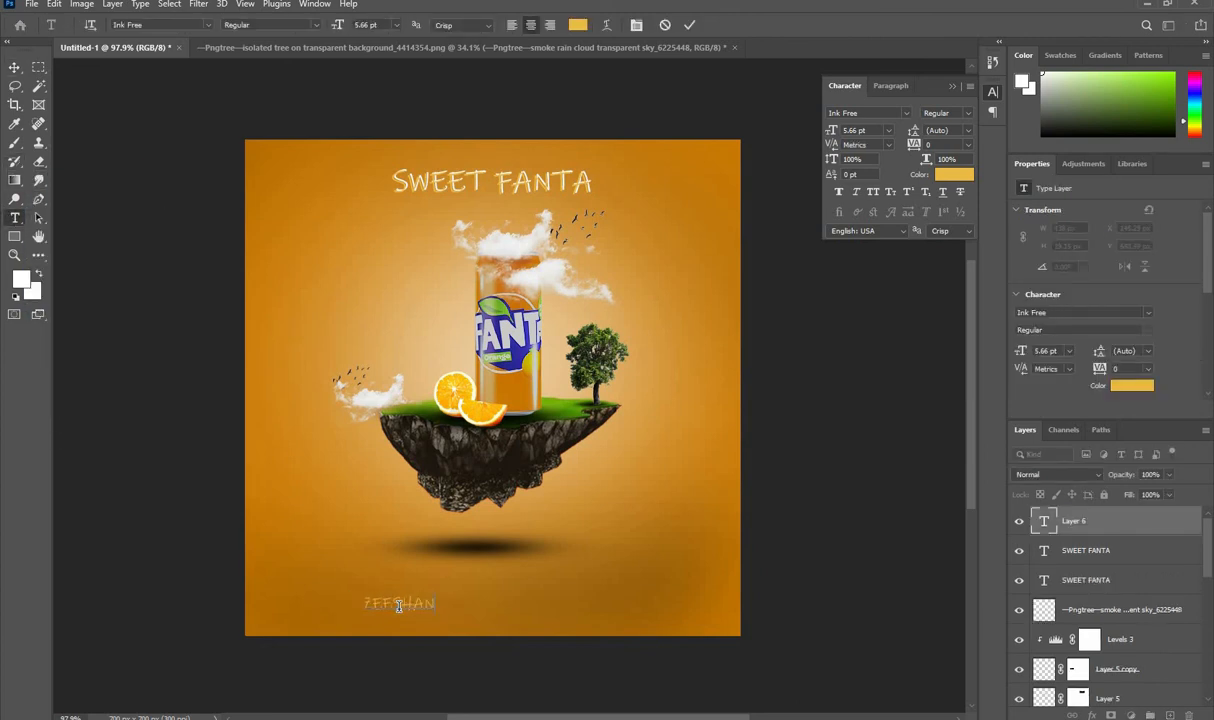
type(" EDITS")
key("BackSpace")
type("X")
left_click(13, 68)
- Set the signature text's font to Calibri and its tracking to 720
left_click(906, 113)
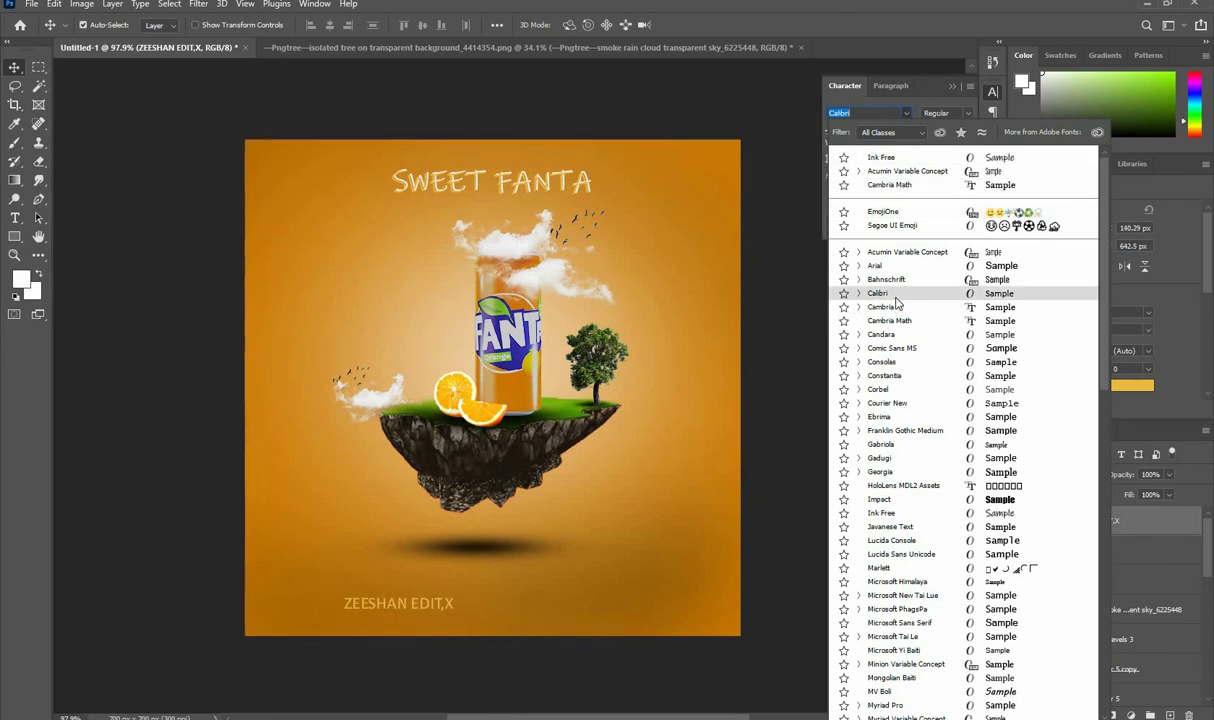
left_click(897, 294)
left_click(942, 145)
scroll(942, 145, "up", 15)
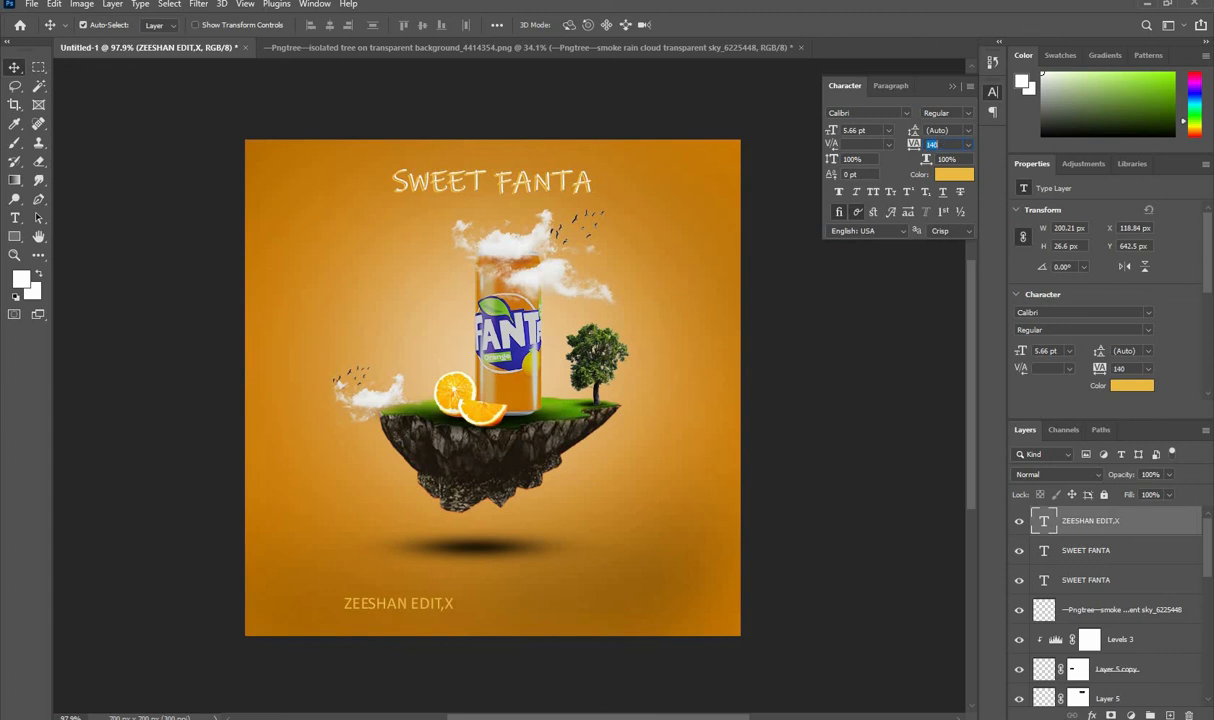
scroll(940, 145, "up", 20)
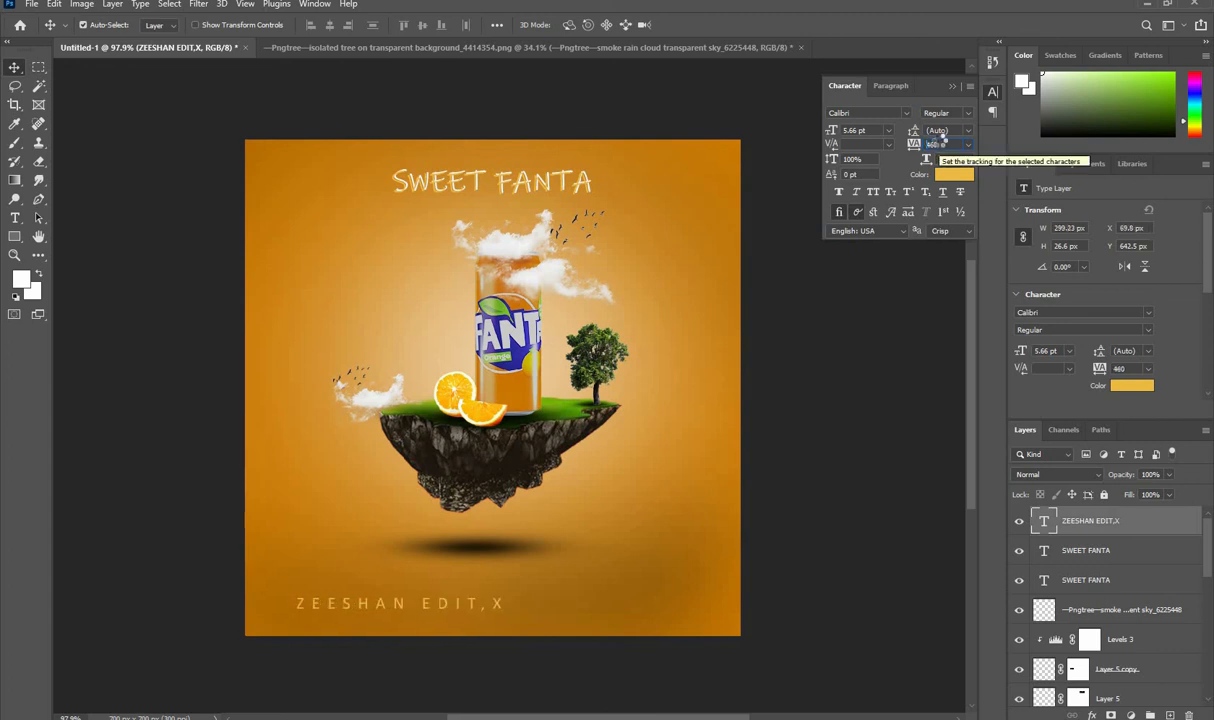
scroll(940, 145, "up", 1)
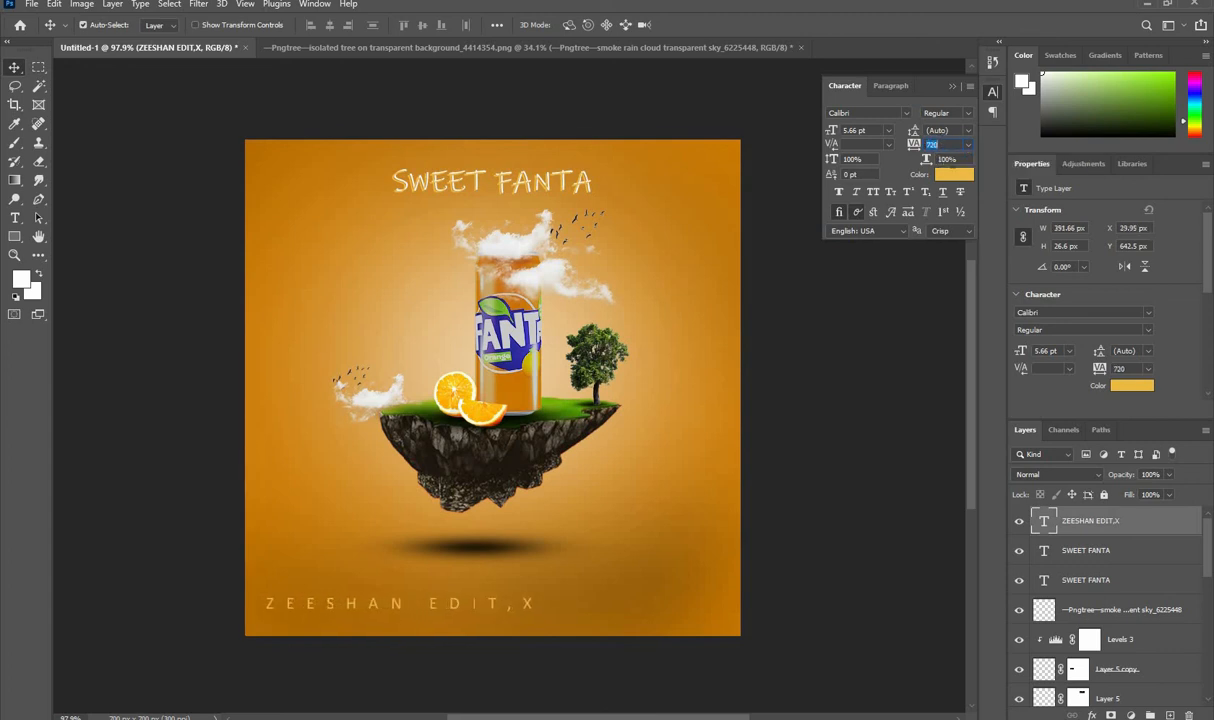
- Keep the signature text's color, remove its strikethrough and apply faux bold
left_click(953, 175)
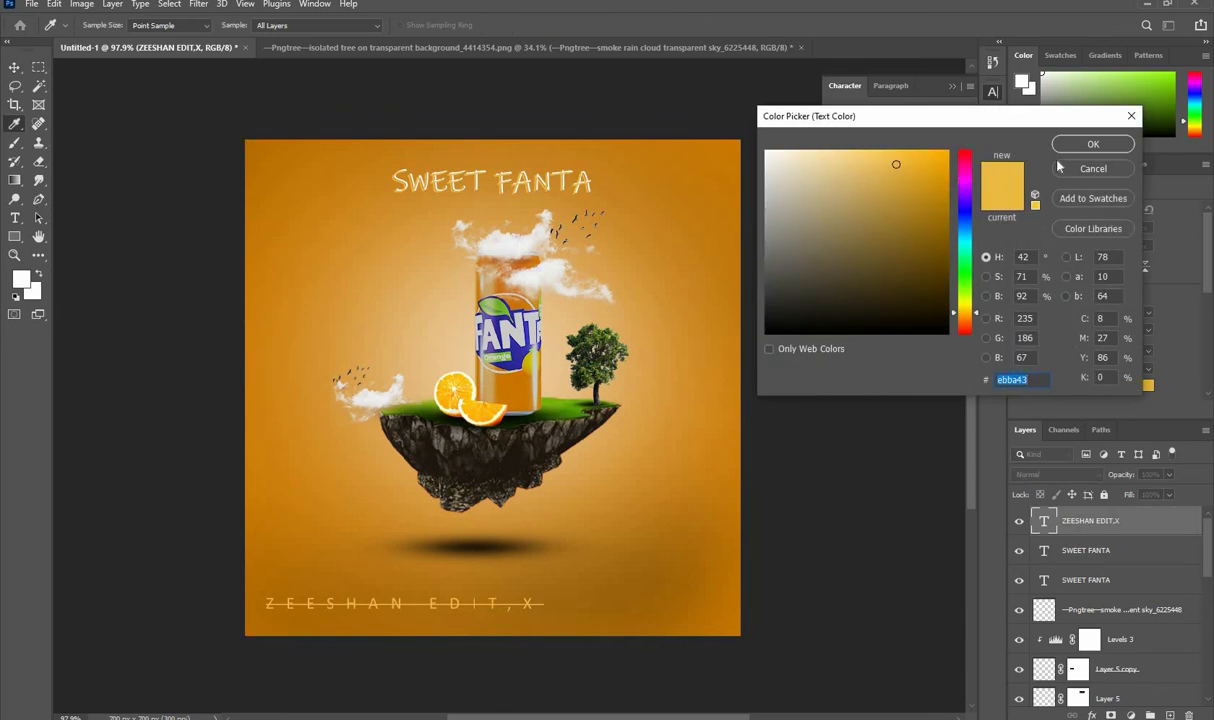
left_click(1093, 144)
left_click(961, 192)
left_click(961, 192)
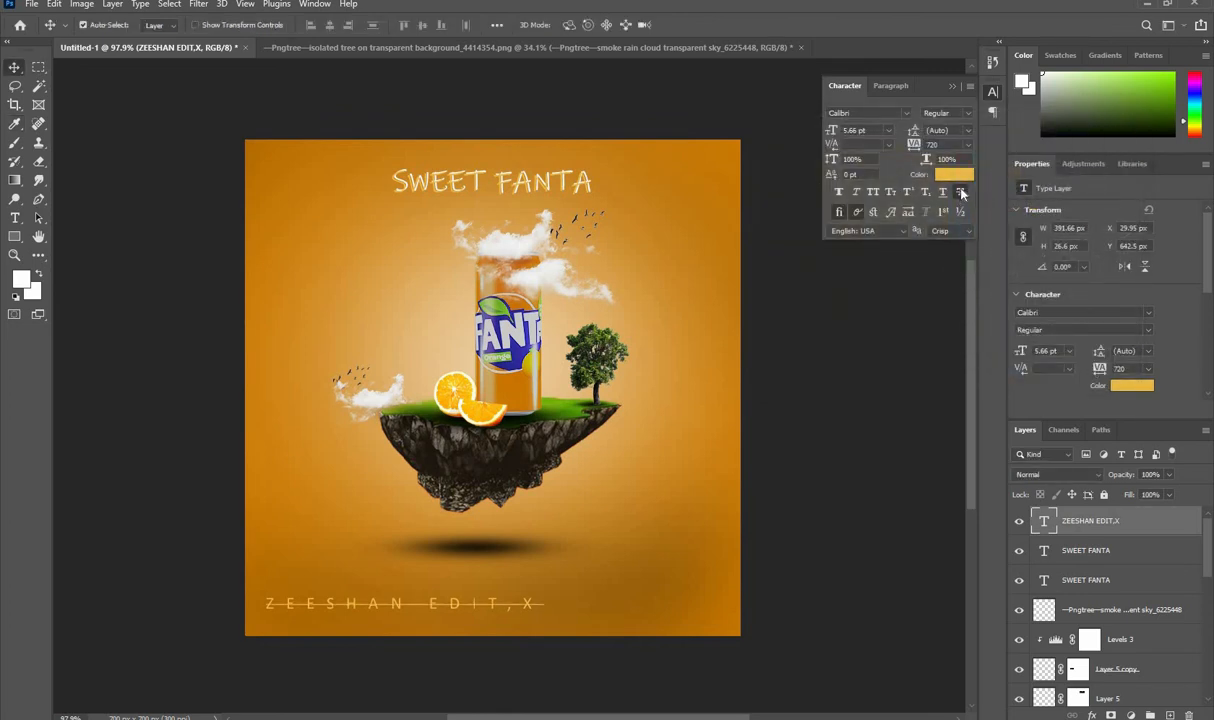
left_click(961, 192)
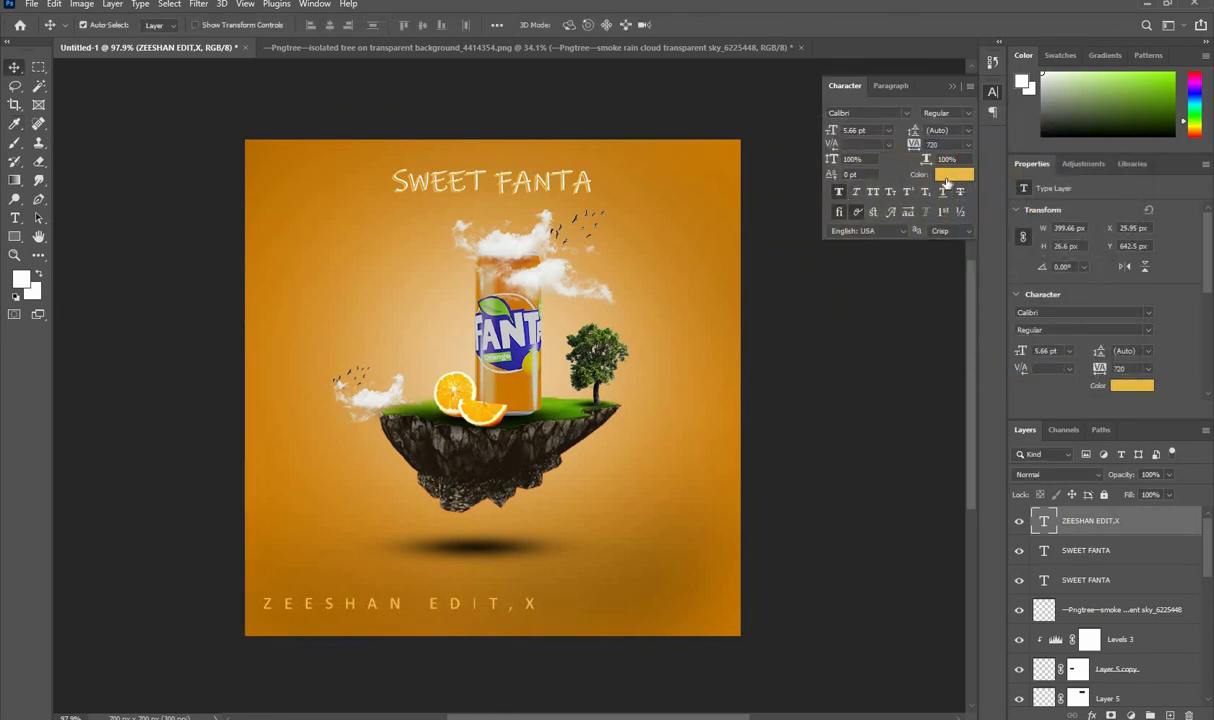
- Change the color of the signature text to white
left_click(953, 175)
left_click_drag(897, 164, 752, 141)
key("Return")
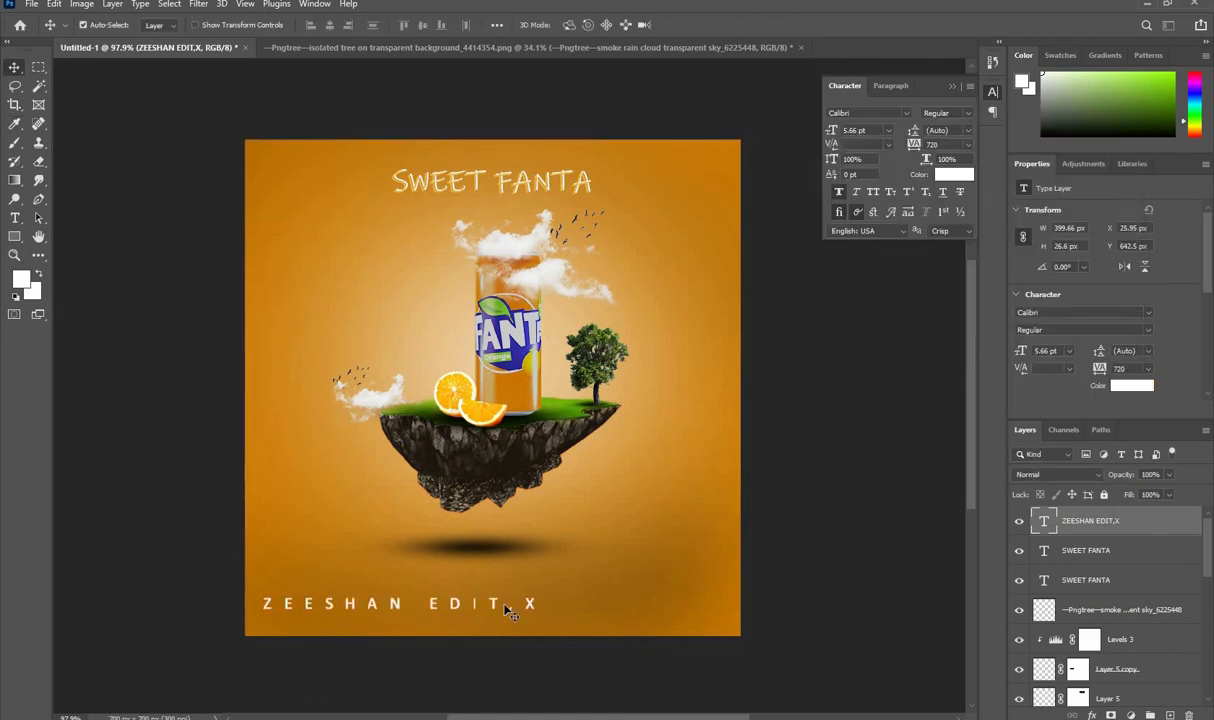
- Shrink the signature text to about 2.78 pt and center it near the canvas's lower edge
key("ctrl+t")
left_click_drag(538, 604, 500, 616)
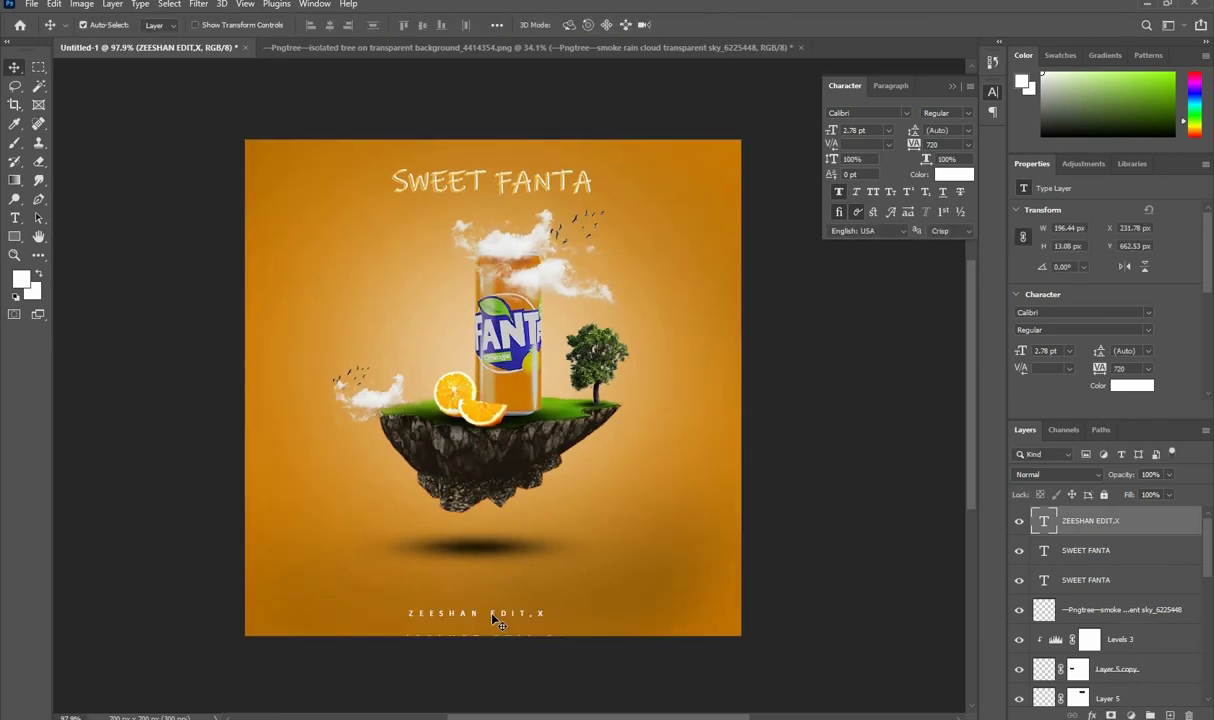
left_click_drag(494, 619, 511, 619)
- Lower the opacity of the signature text layer to a faint tone and deselect the layer
left_click_drag(1122, 475, 1083, 477)
left_click(805, 500)
scroll(540, 420, "down", 3)
scroll(516, 404, "up", 2)
scroll(516, 404, "up", 1)
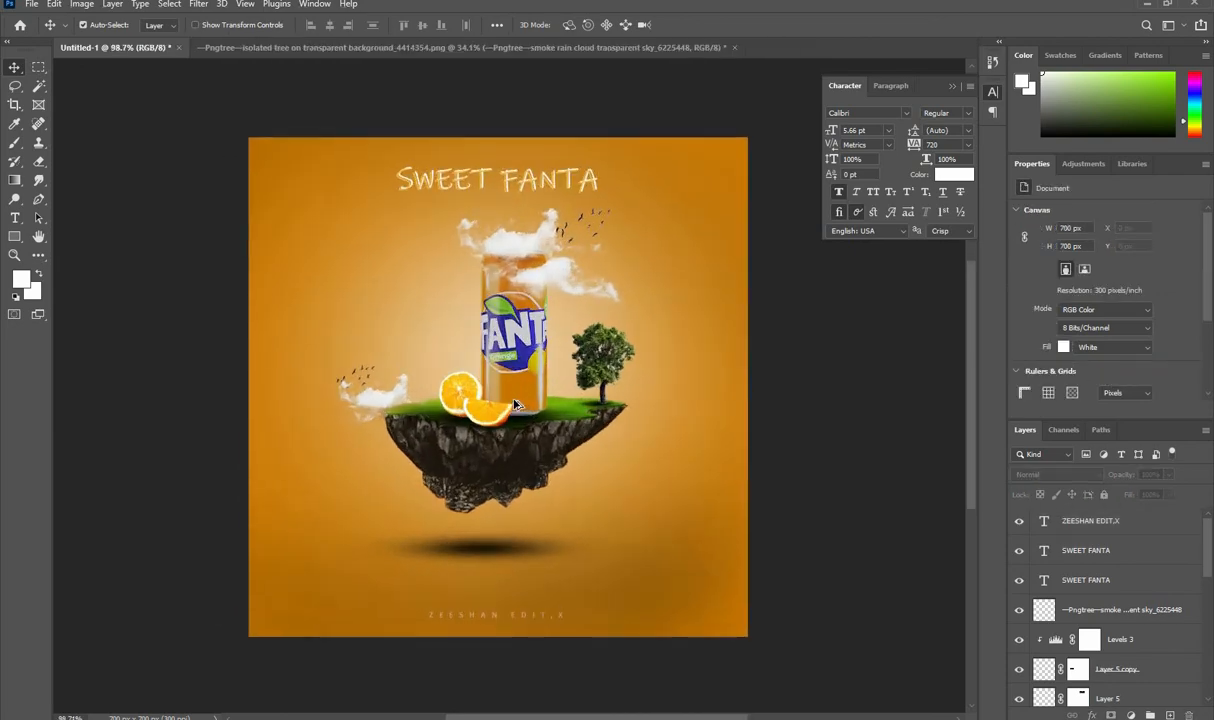